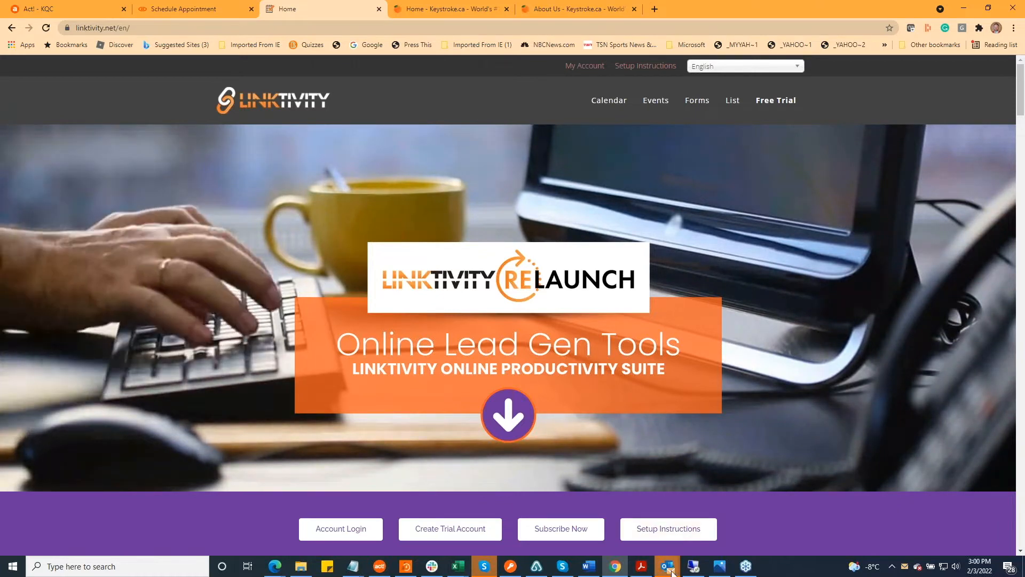
Bring up the calendar reminder and dismiss the GoToWebinar - Link2calendar Deep Dive entry
mouse_move(668, 570)
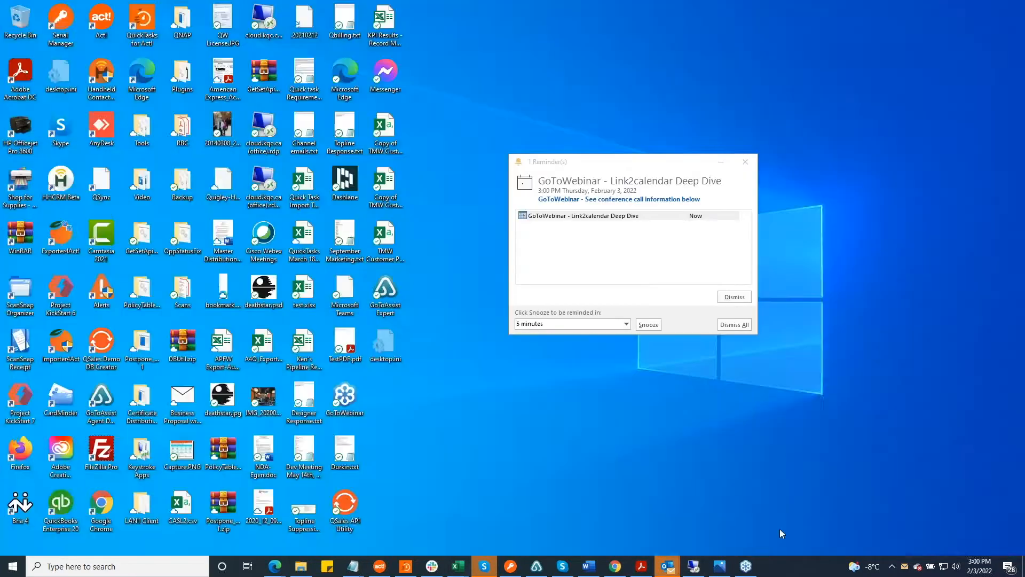
click(779, 529)
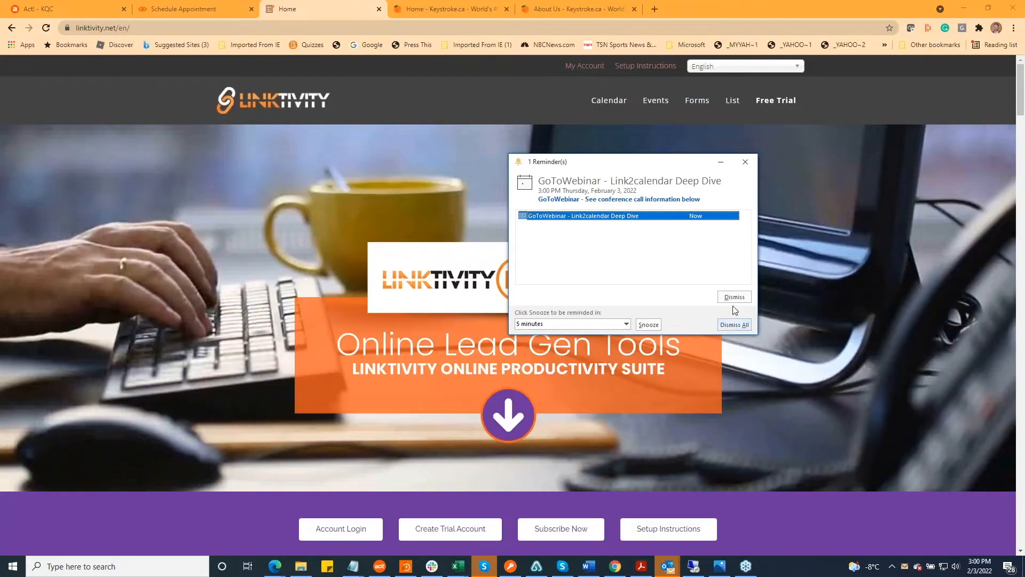
click(736, 298)
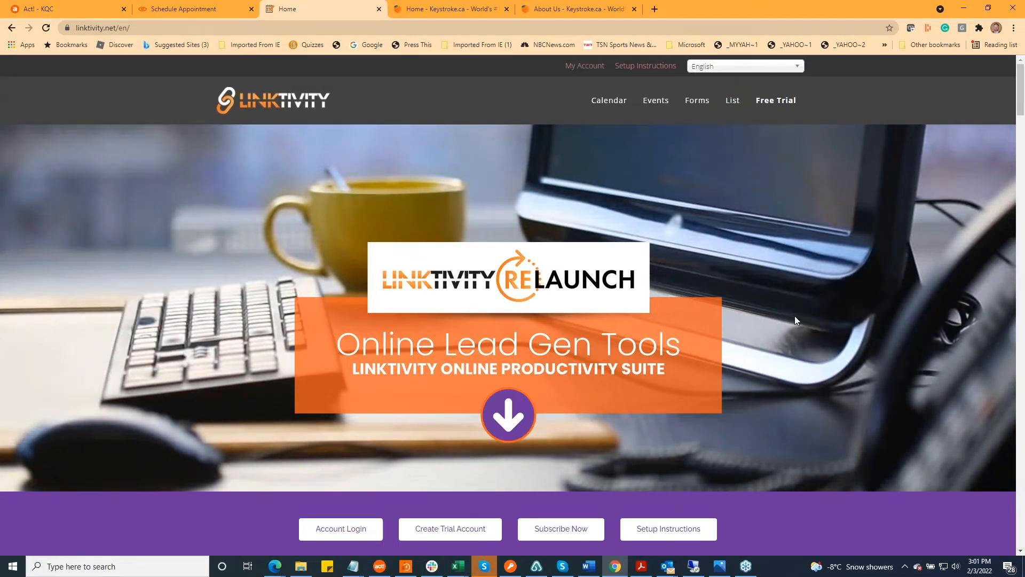
Look through the Linktivity home page's product descriptions and the Pricing section for the Link2 products
scroll(801, 318, down, 15)
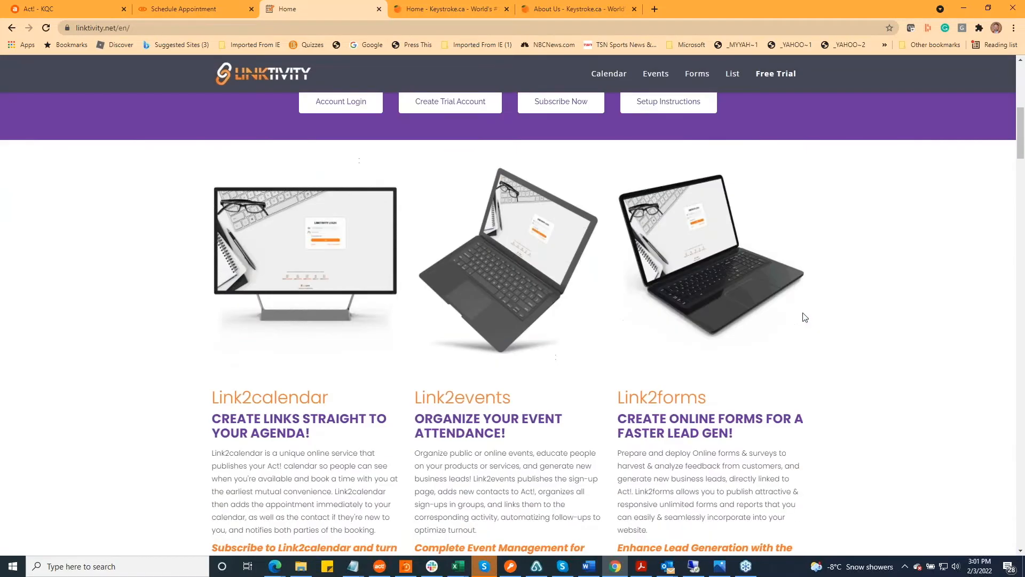
scroll(809, 320, down, 15)
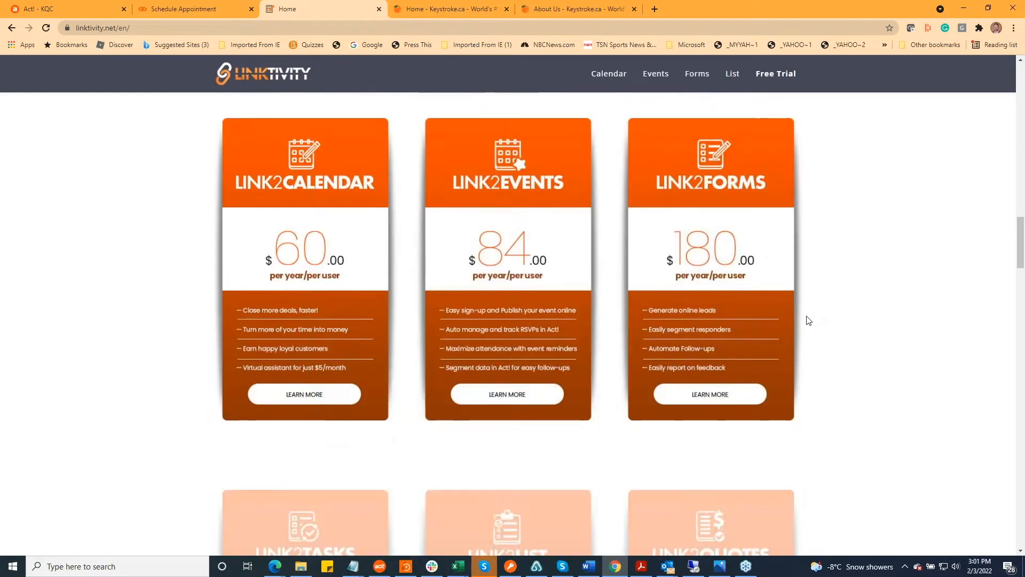
scroll(809, 318, down, 8)
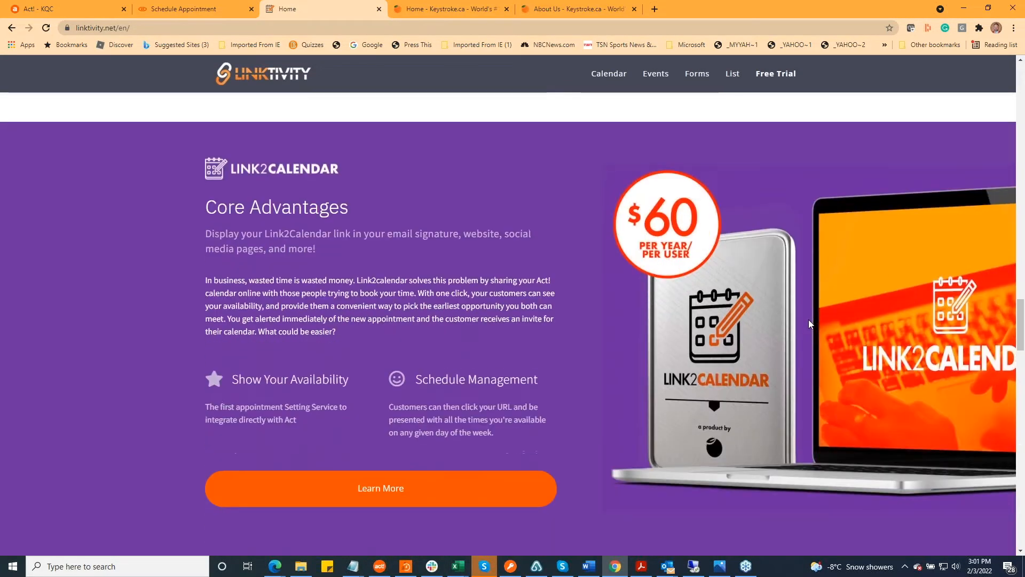
scroll(603, 359, up, 10)
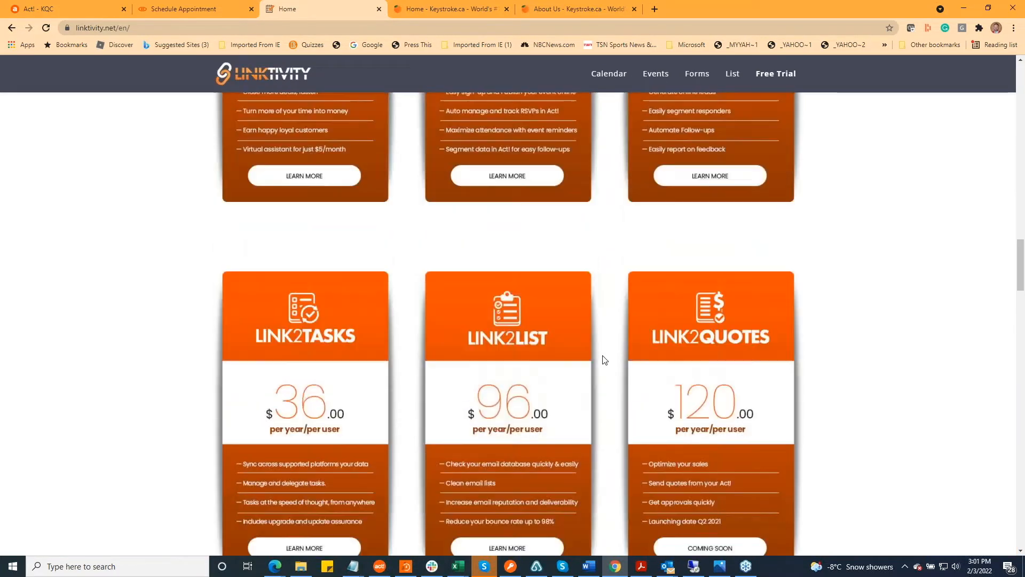
scroll(809, 144, up, 1)
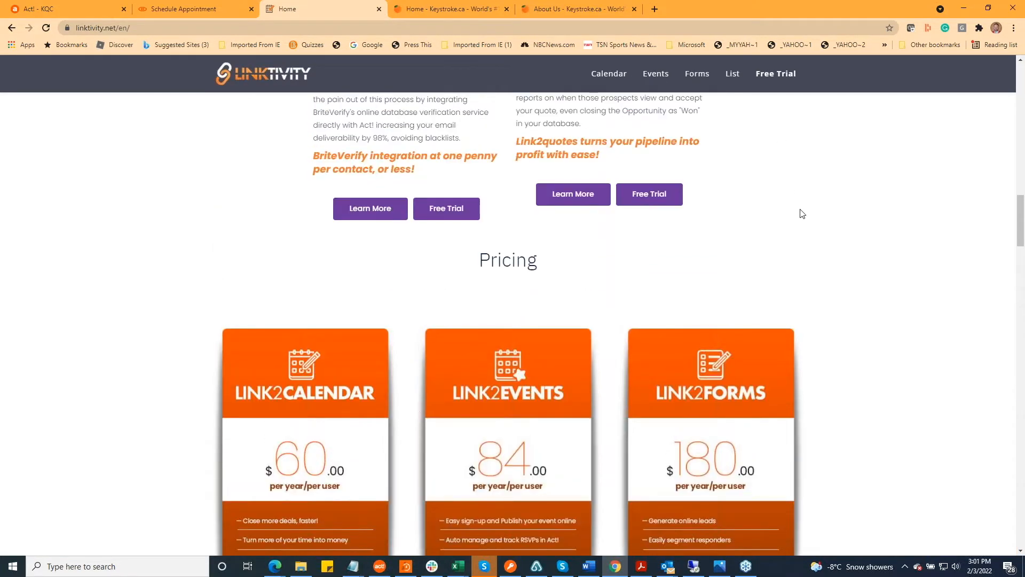
Open the President & Founder's booking page from the Keystroke About Us team list and dismiss the Link2Calendar welcome message
key(alt+Tab)
click(563, 8)
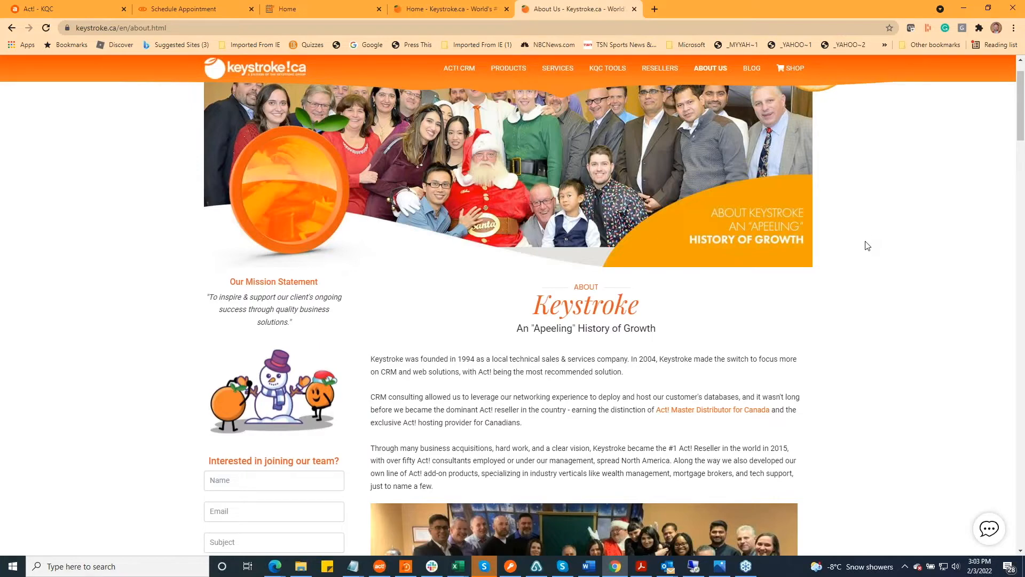
scroll(910, 254, down, 15)
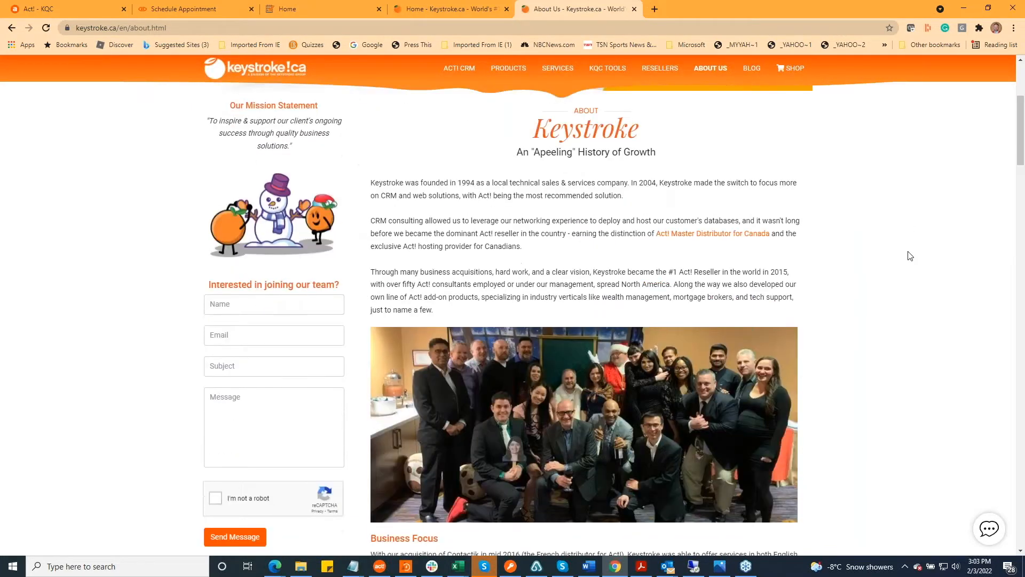
scroll(911, 257, down, 2)
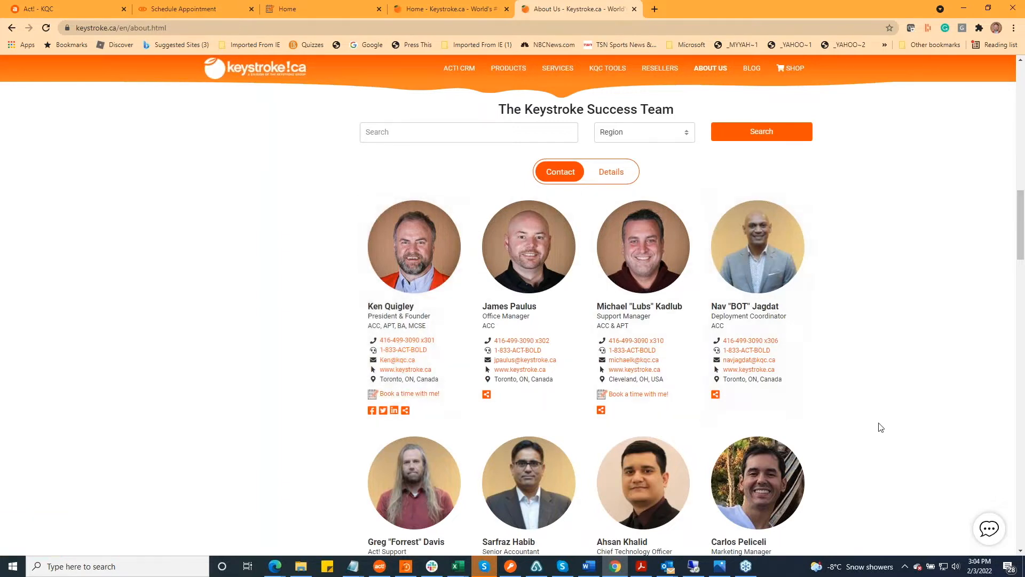
click(419, 395)
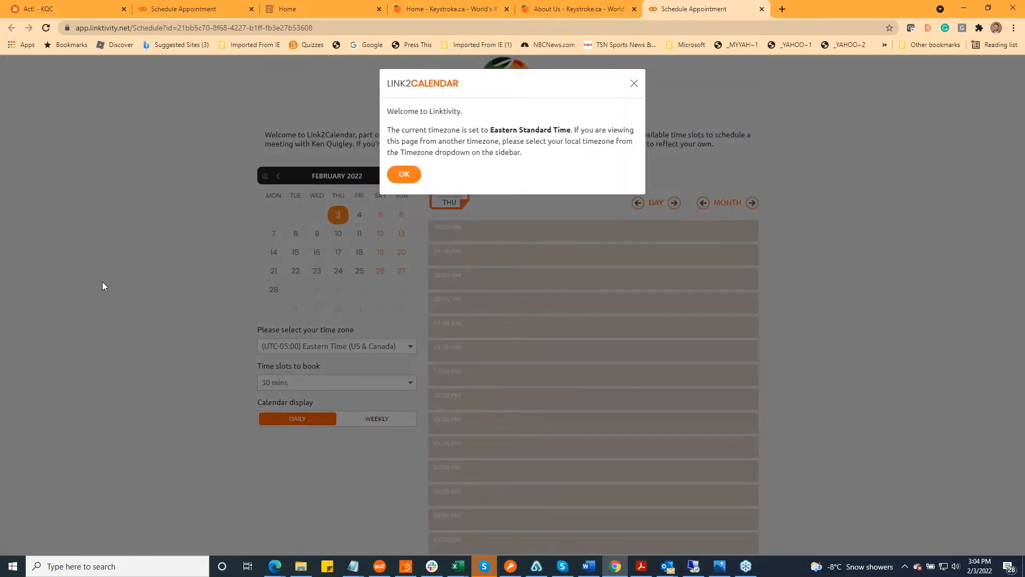
click(404, 172)
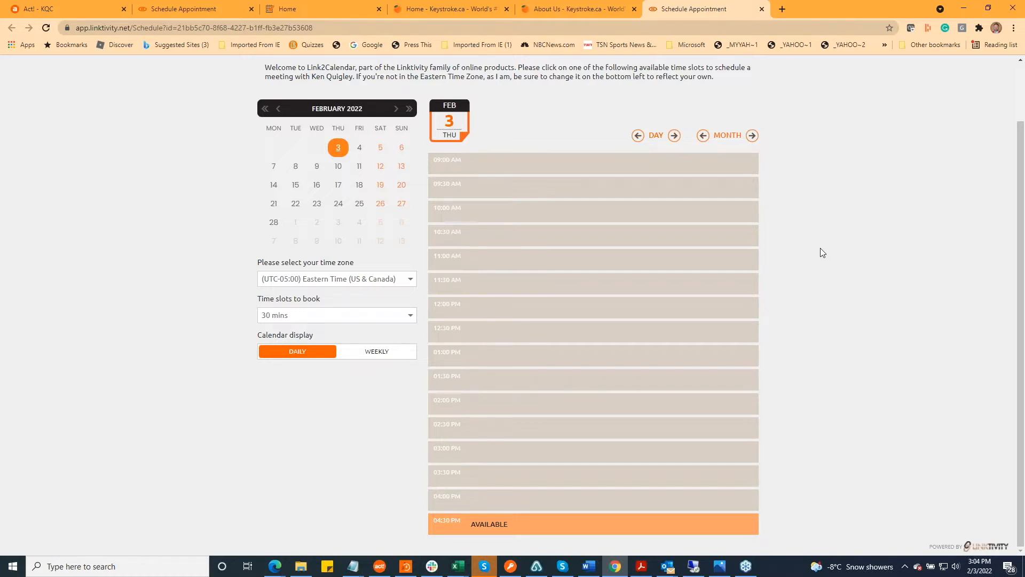
Check the available appointment slots for February 18, 17, 16, 15, 14, 7, 8 and 9
click(356, 185)
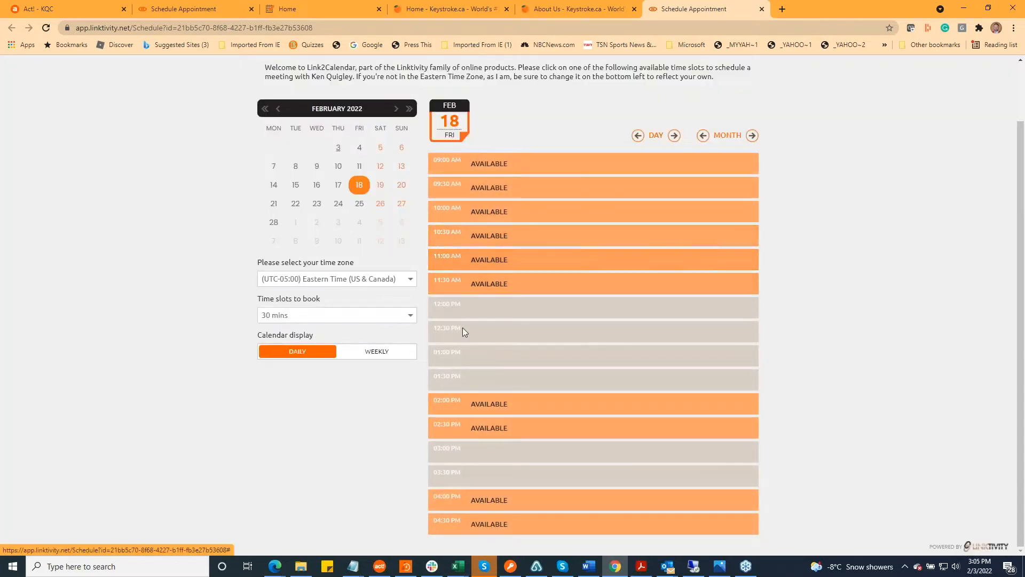
click(340, 191)
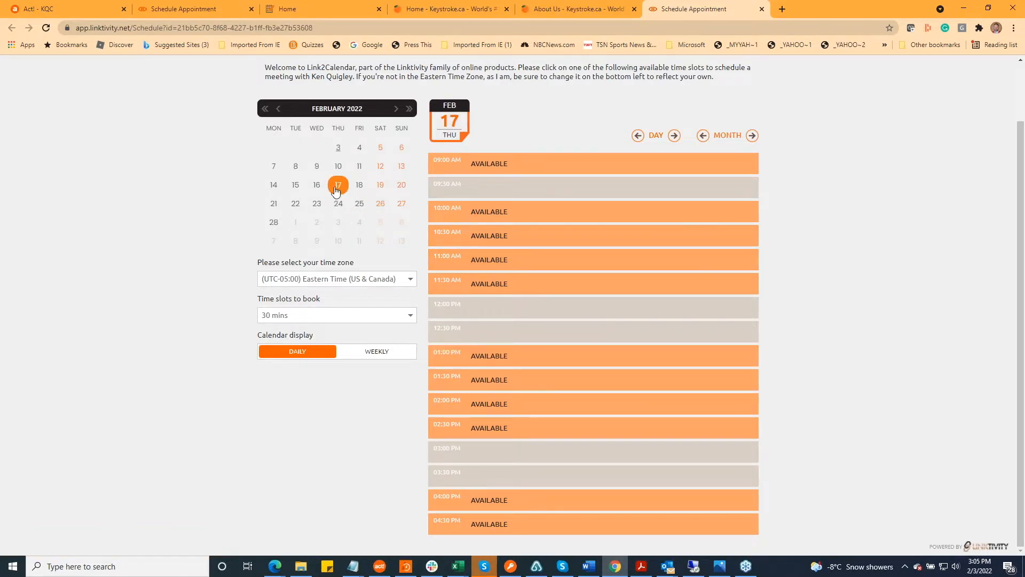
click(317, 191)
click(296, 186)
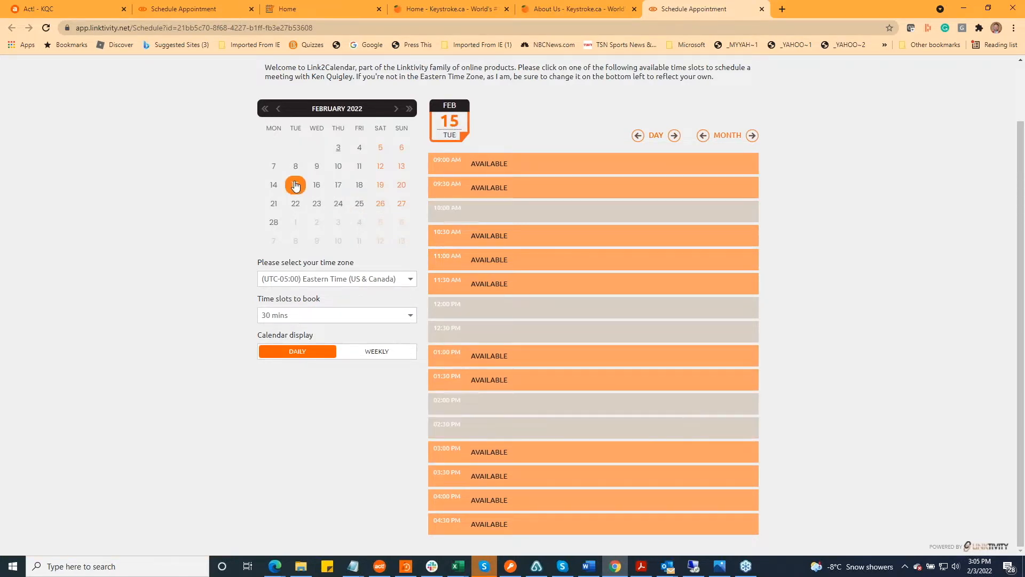
click(273, 184)
click(273, 166)
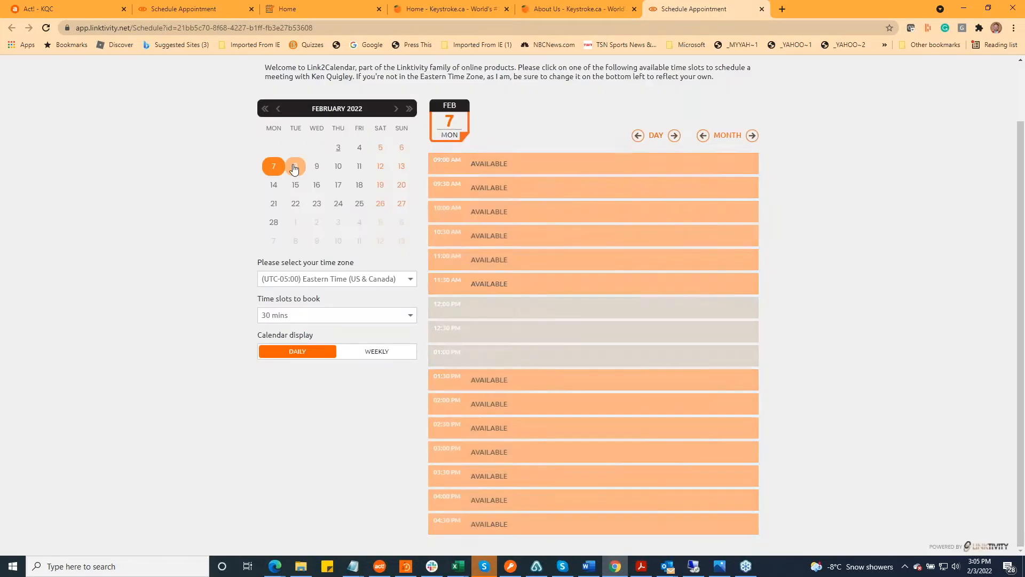
click(296, 166)
click(321, 169)
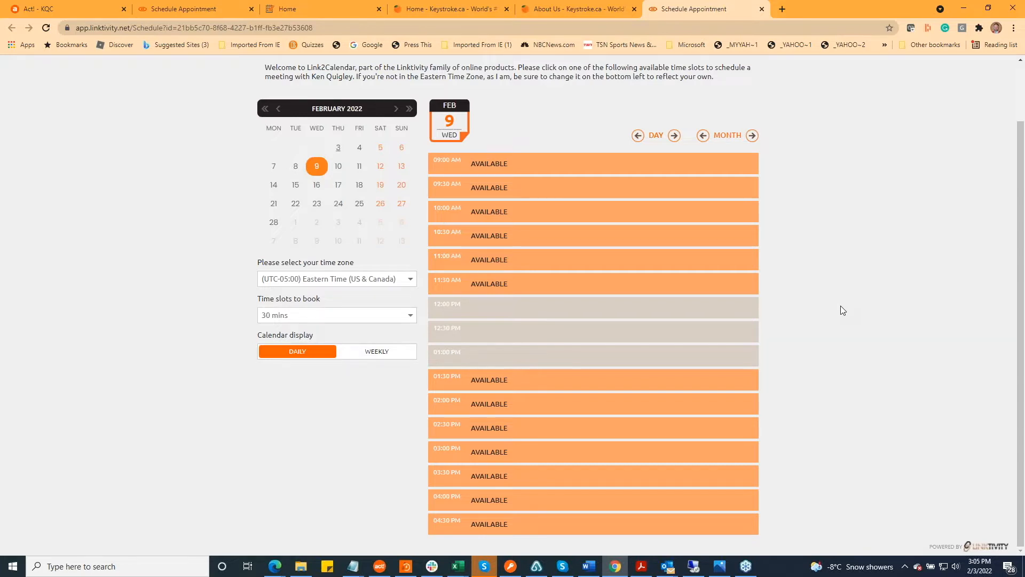
Close both open Schedule Appointment pages in the browser
key(alt+Tab)
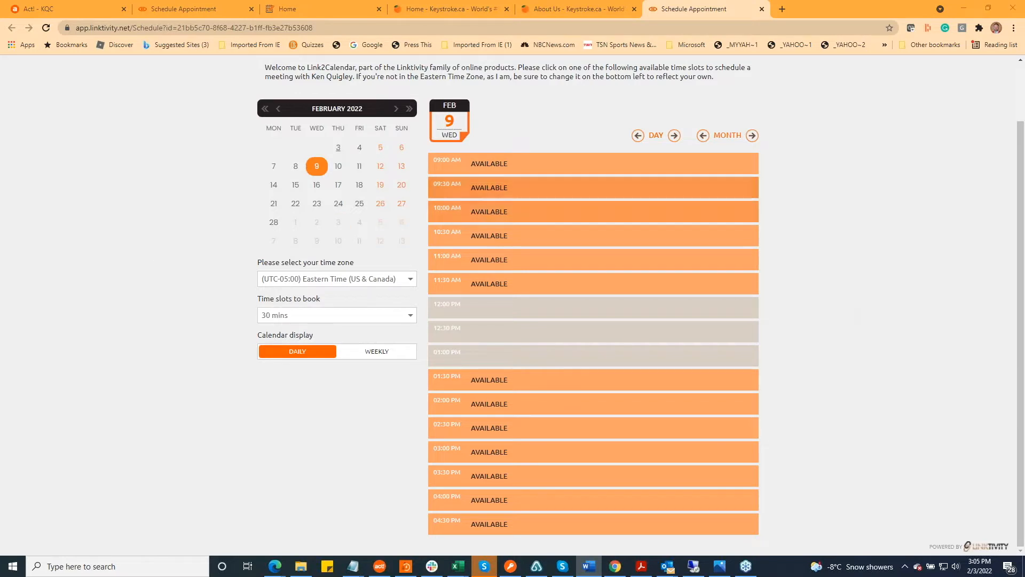
scroll(865, 256, up, 1)
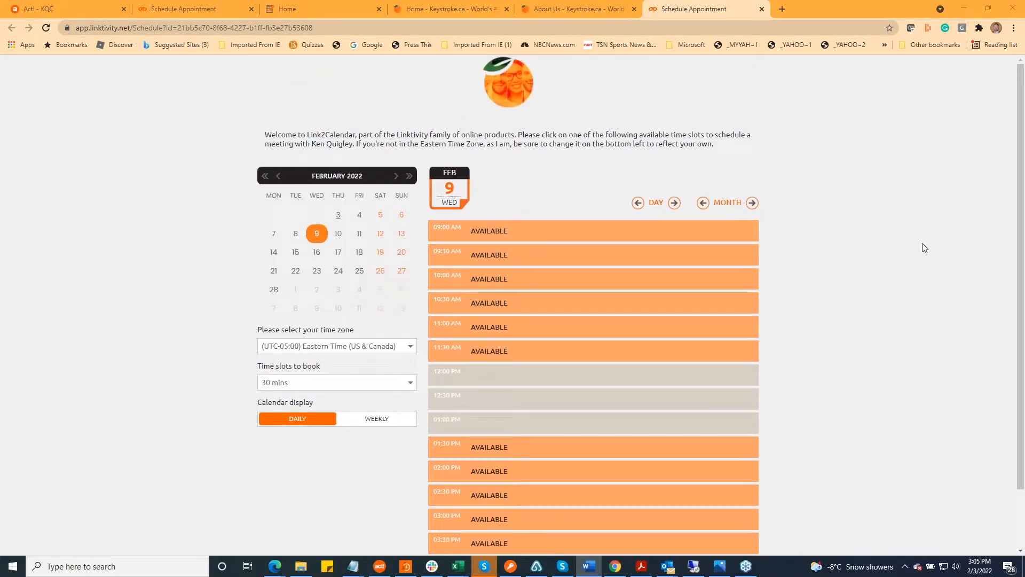
click(762, 9)
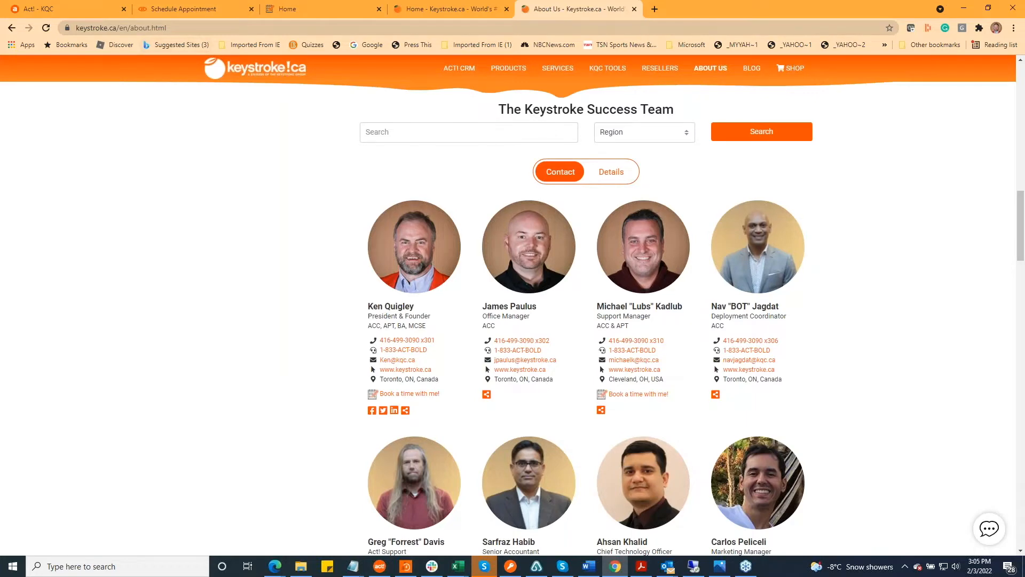
click(207, 11)
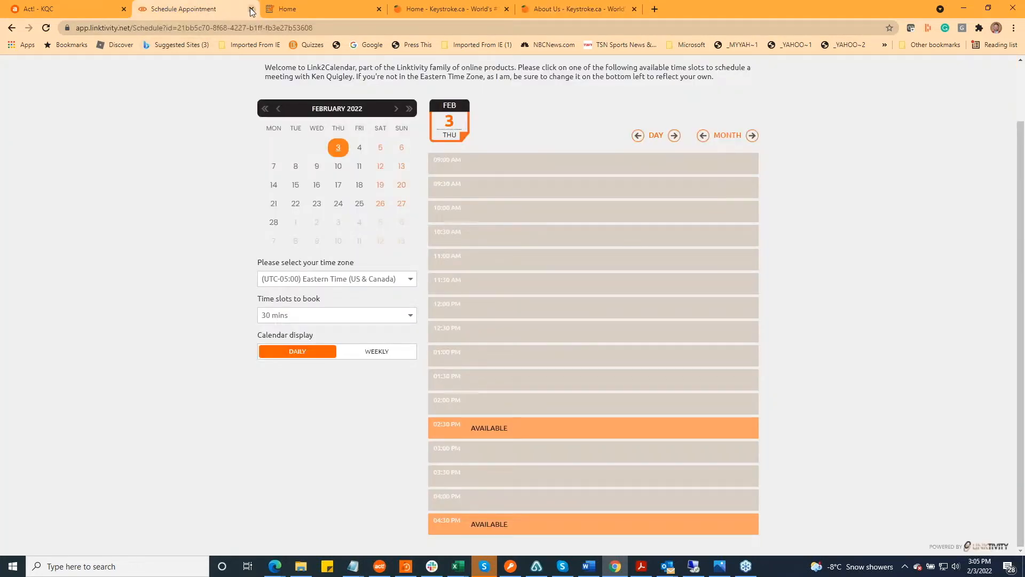
click(252, 9)
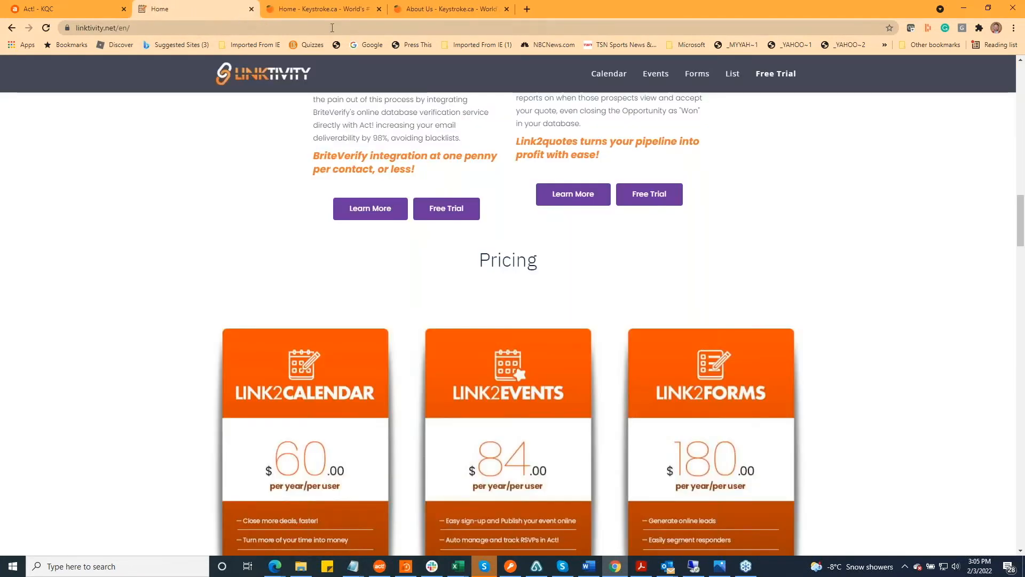
Reopen the President & Founder's booking page from the About Us team list, dismiss the welcome message and view the time zone choices
click(495, 9)
click(416, 393)
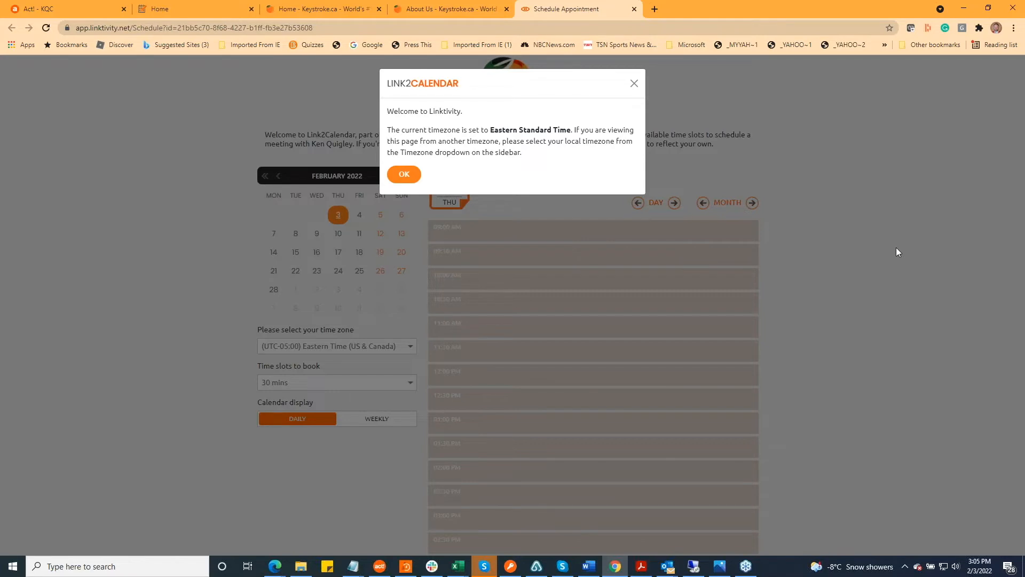
click(405, 176)
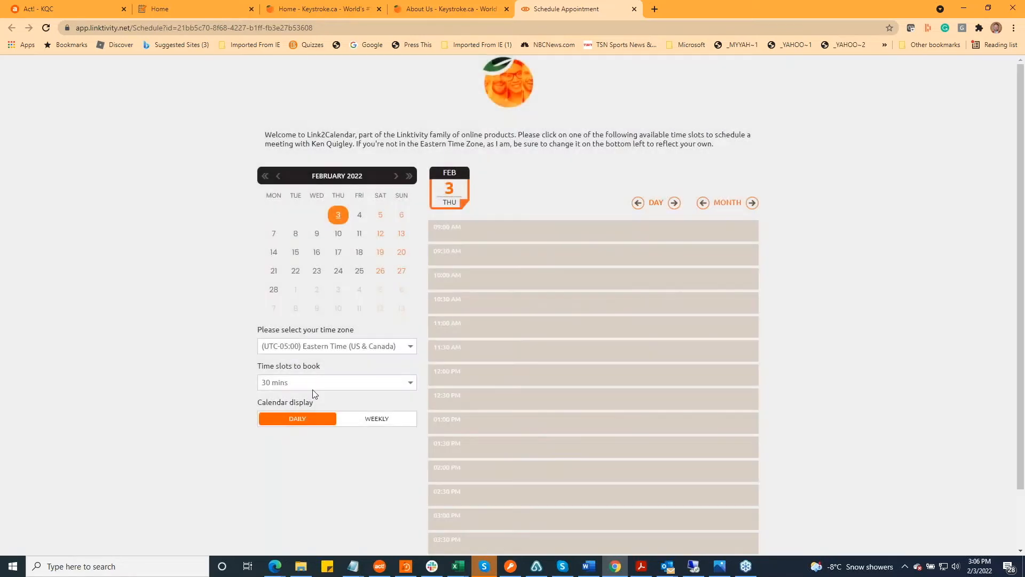
click(410, 348)
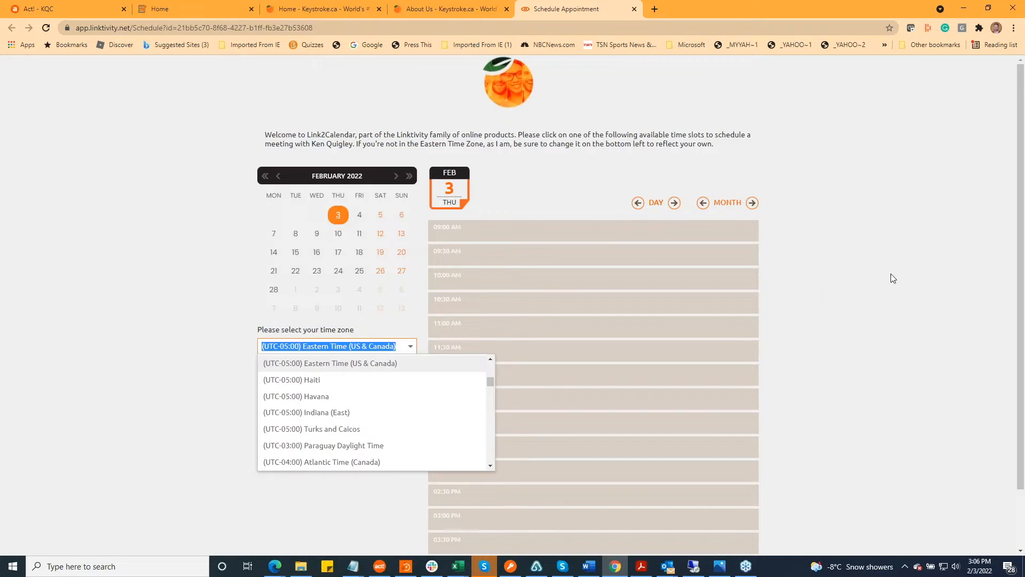
click(875, 285)
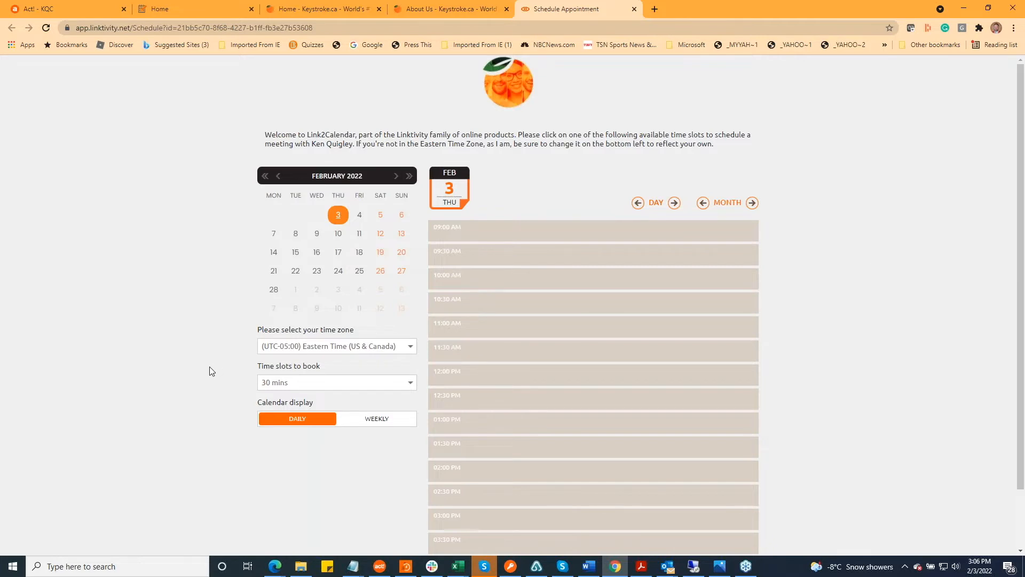
Set the time slots to book to 60 mins and show the availability for Friday, February 4
scroll(208, 364, down, 2)
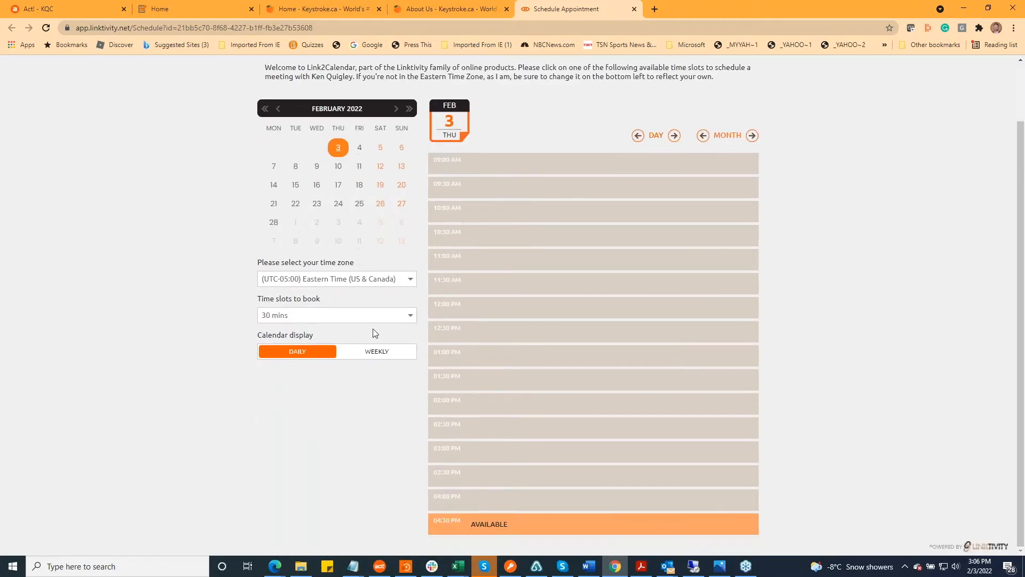
click(411, 318)
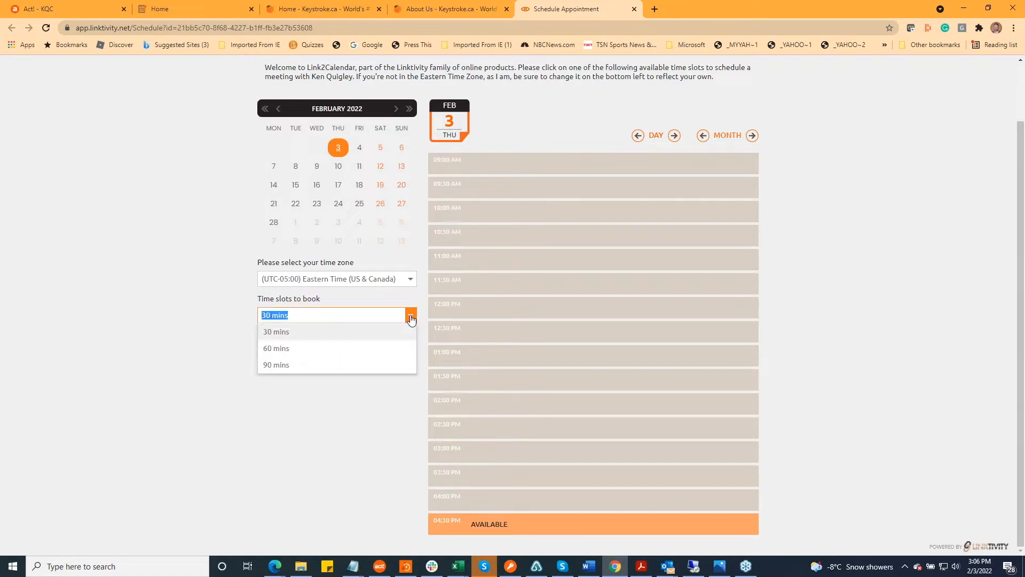
click(346, 355)
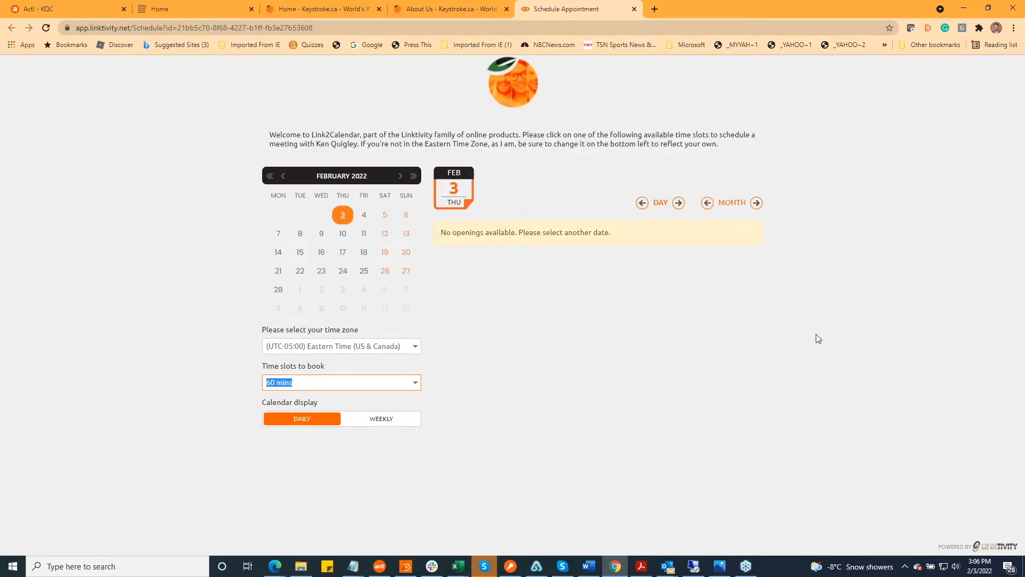
click(678, 203)
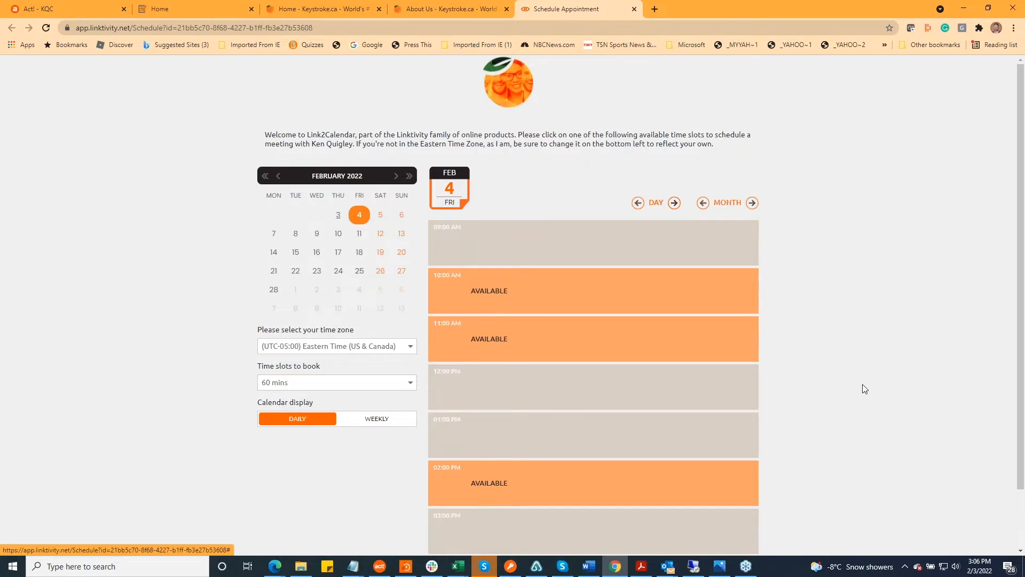
scroll(866, 411, down, 2)
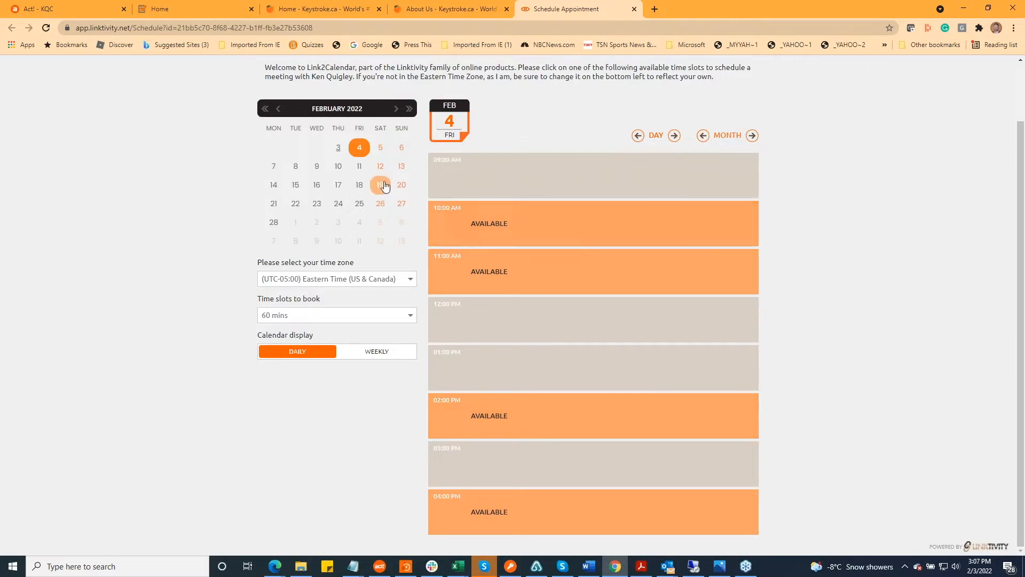
Show February 11's availability in 90-minute slots and set the time slots to book back to 30 mins
click(359, 166)
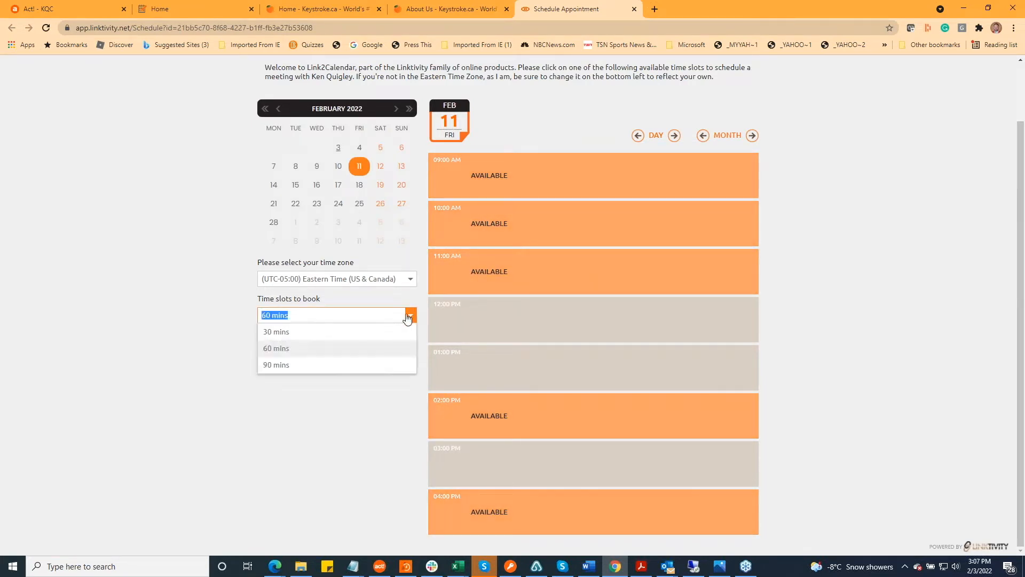
click(327, 364)
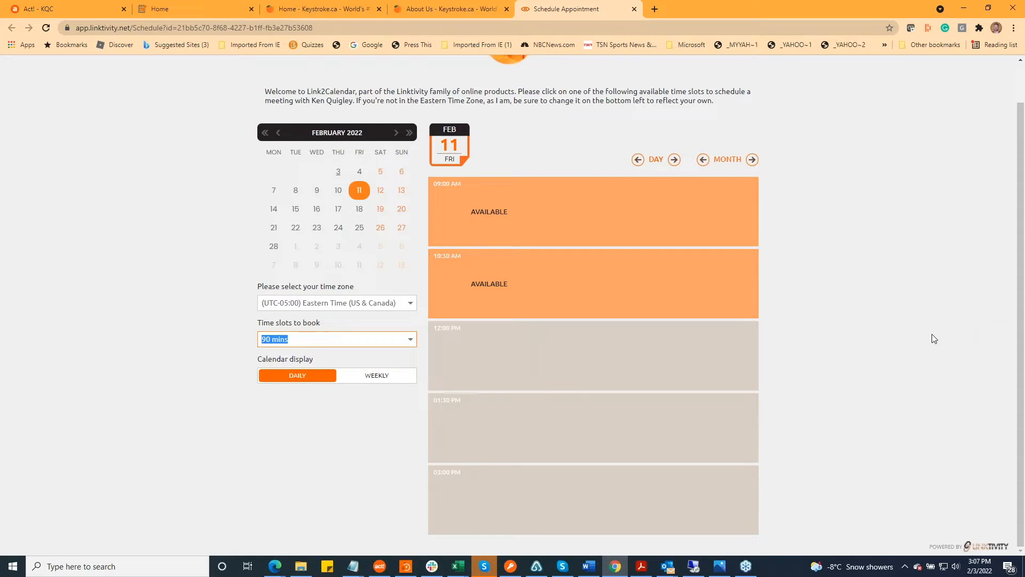
click(411, 340)
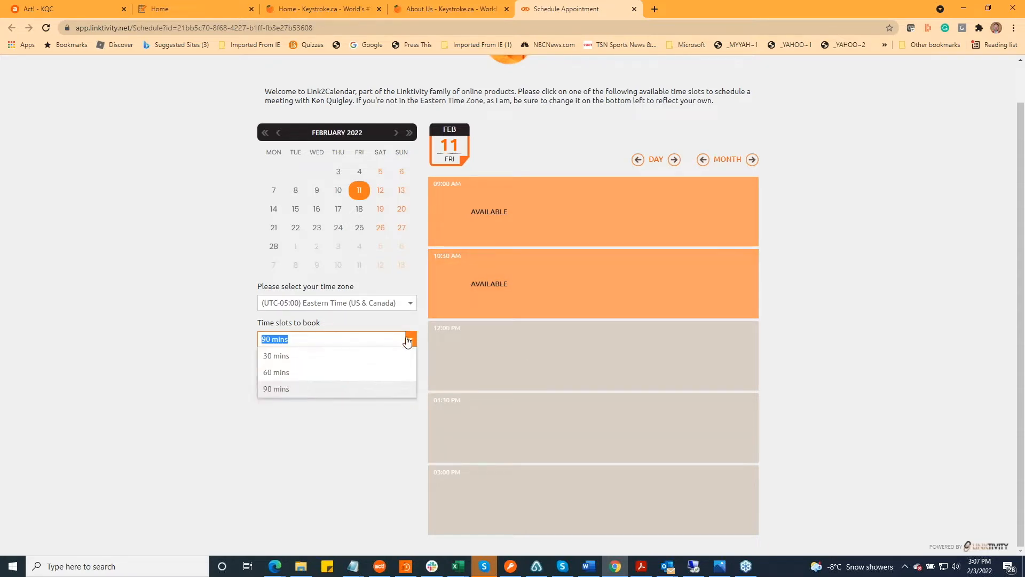
click(361, 356)
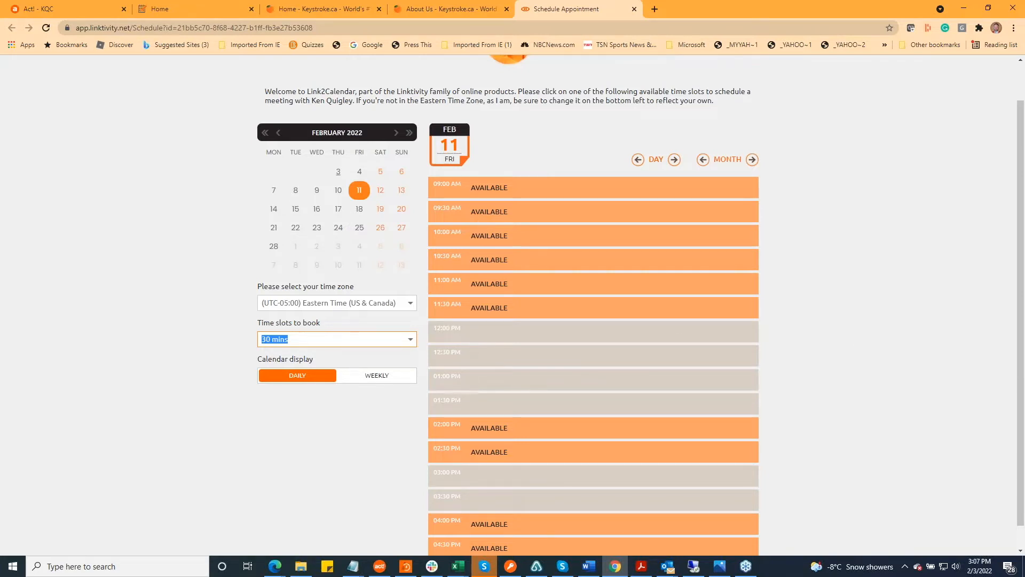
Move the booking calendar back to February 3 and change the calendar display to weekly
key(alt+Tab)
scroll(734, 211, up, 1)
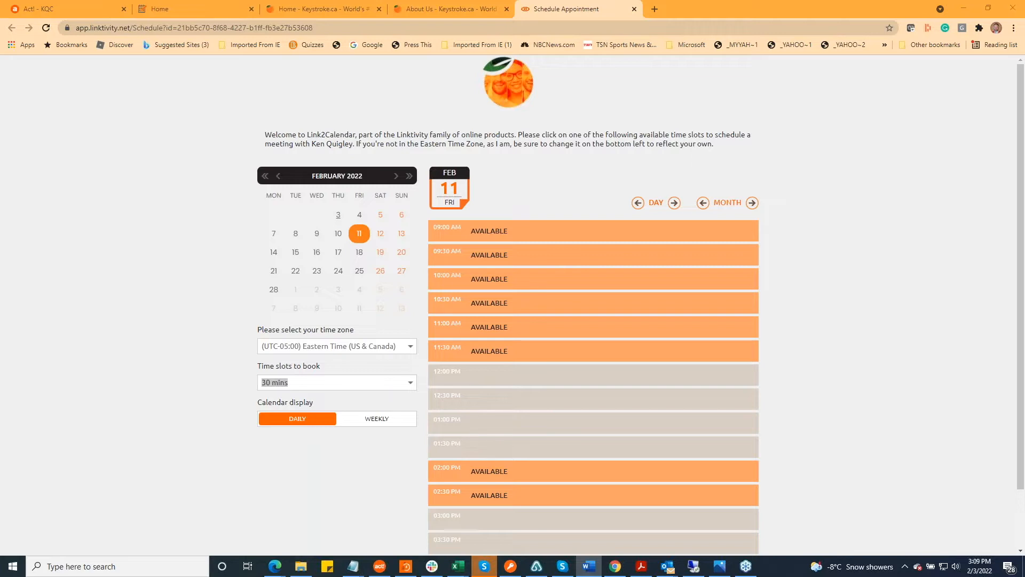
click(883, 269)
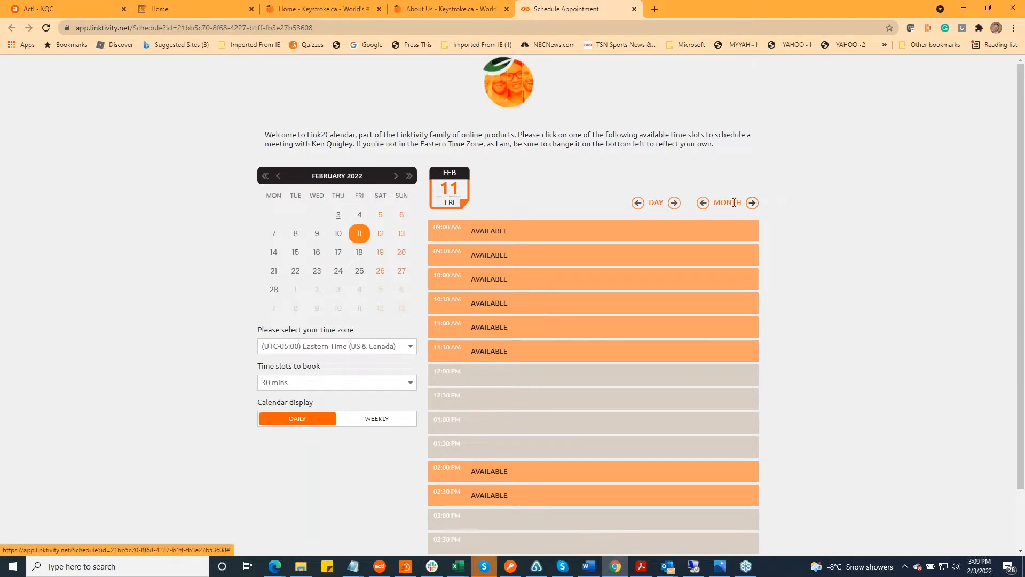
click(703, 203)
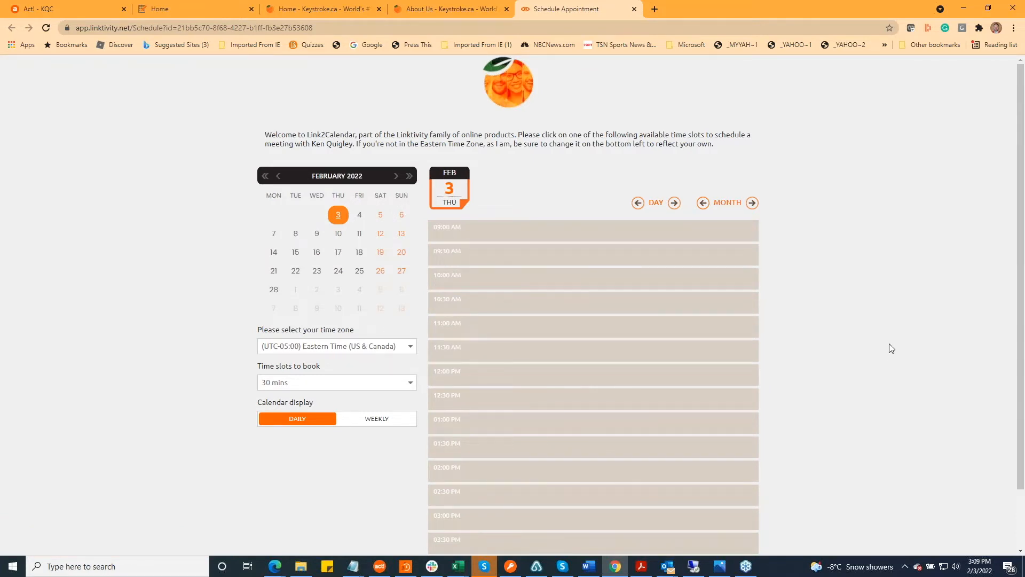
scroll(898, 354, down, 1)
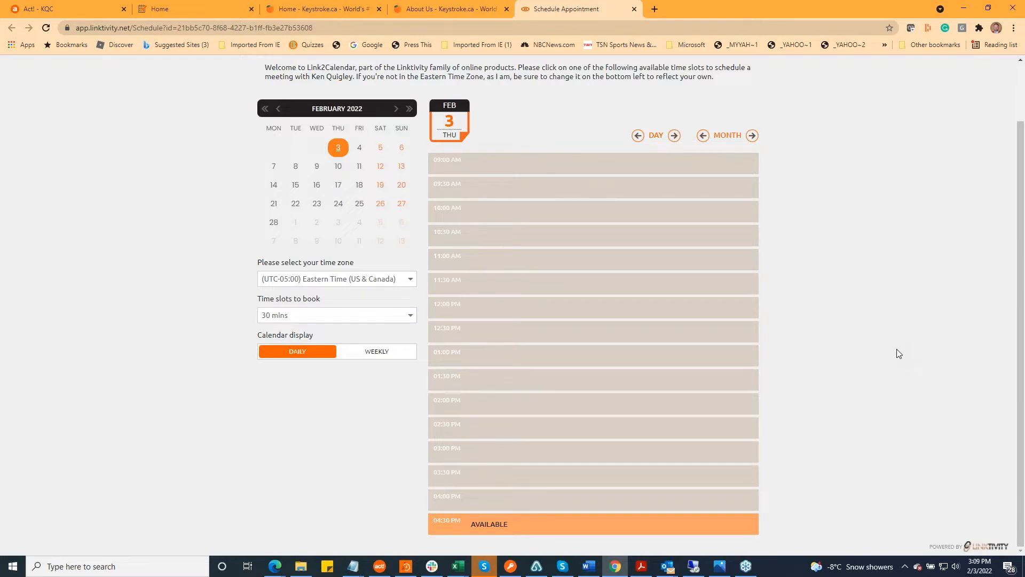
click(372, 352)
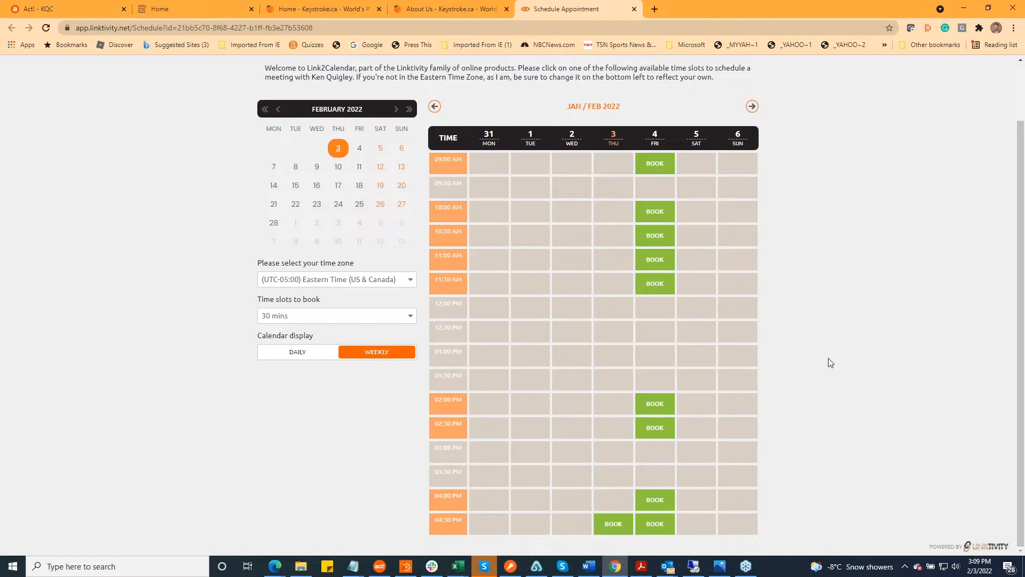
Shrink the browser window and examine how the weekly booking page fits a narrow, phone-like size
click(988, 8)
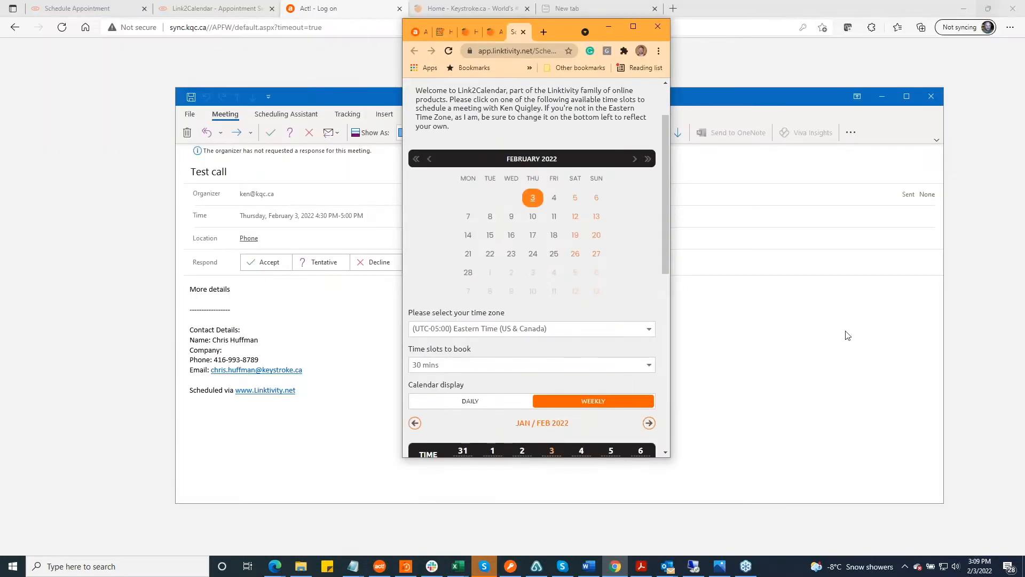
scroll(633, 264, up, 2)
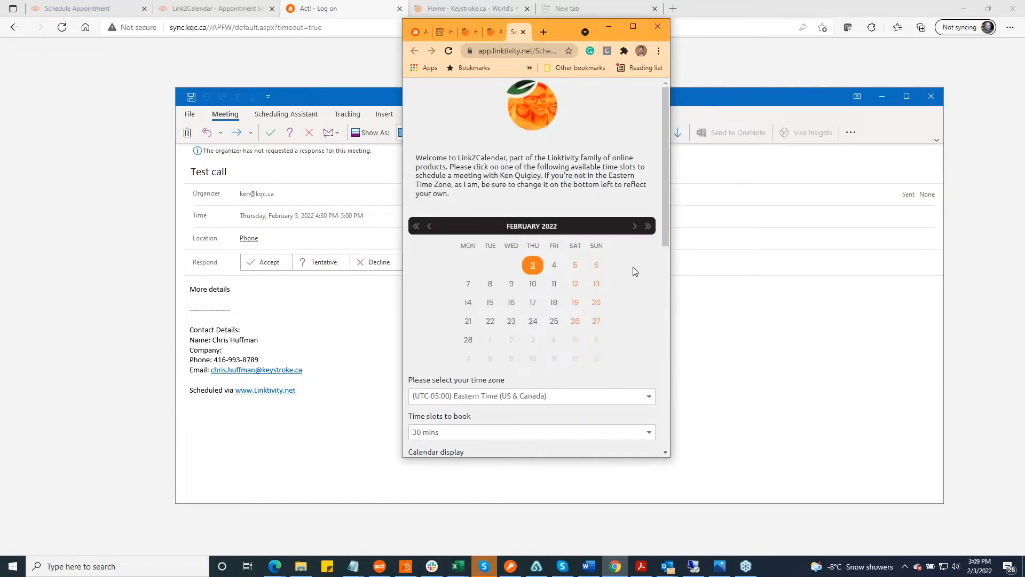
scroll(634, 270, down, 10)
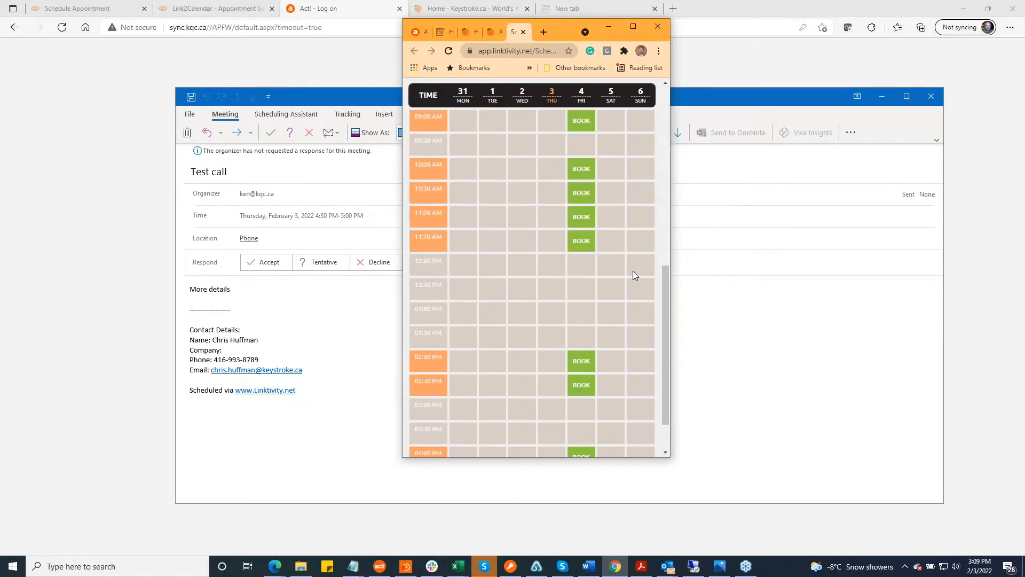
Switch the calendar display back to daily, examine its narrow layout and maximize the browser window
scroll(634, 272, up, 8)
click(489, 413)
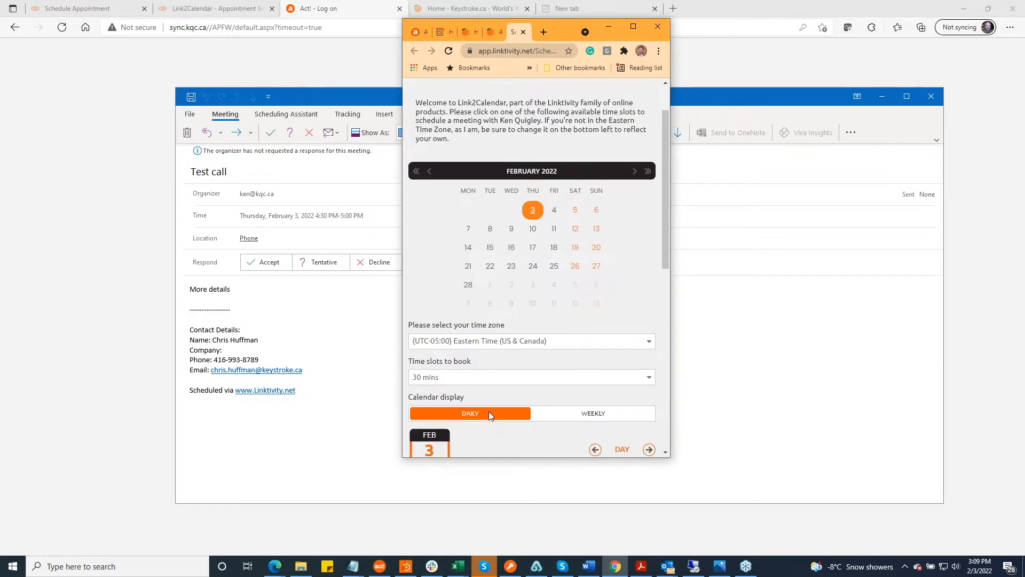
scroll(559, 318, down, 12)
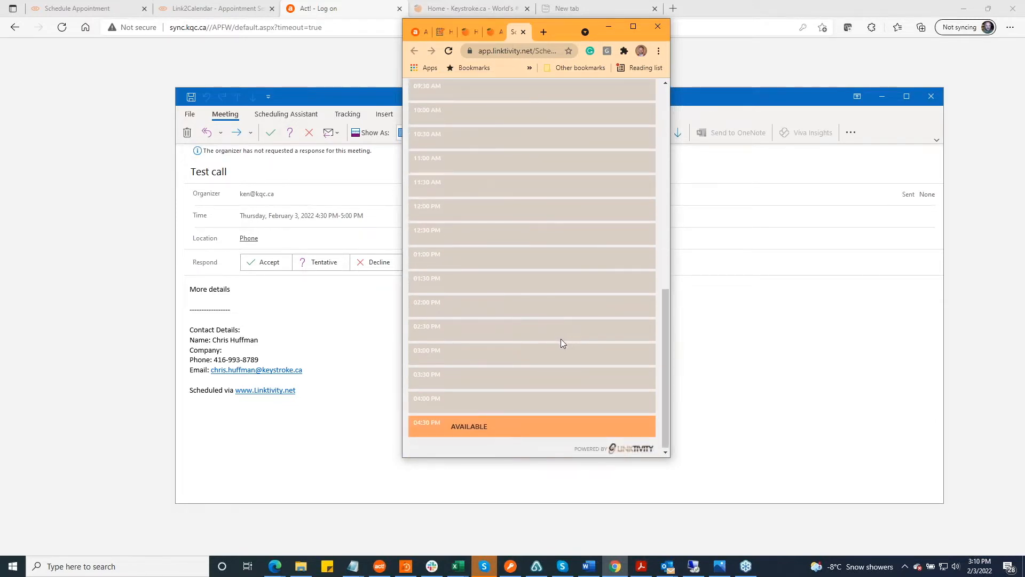
scroll(561, 342, up, 10)
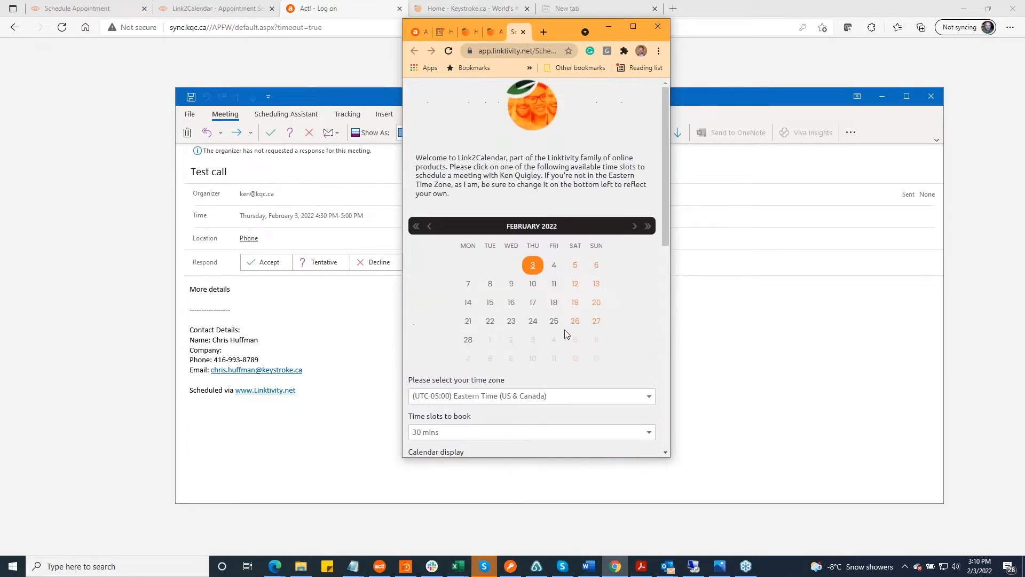
click(634, 27)
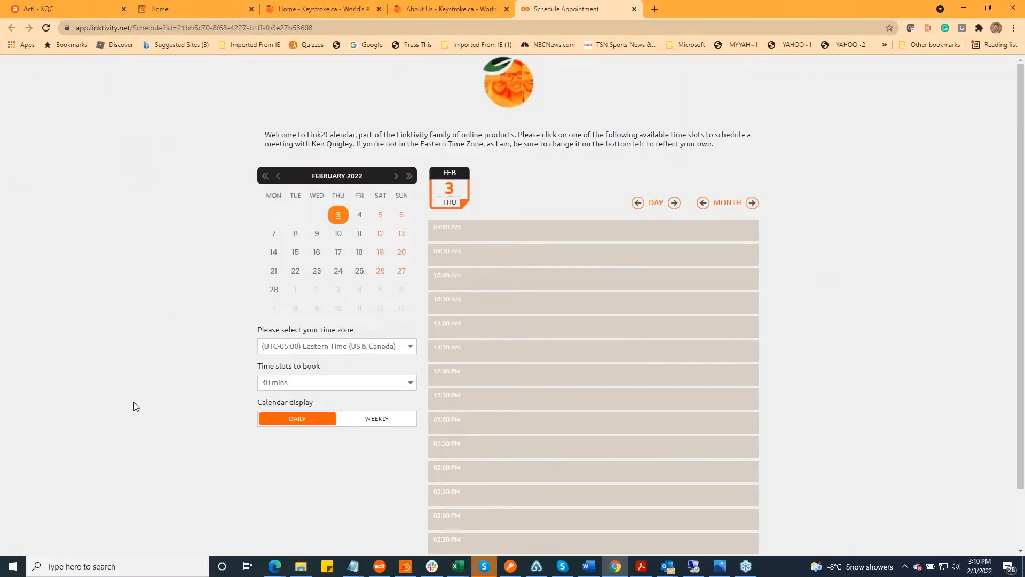
key(alt+Tab)
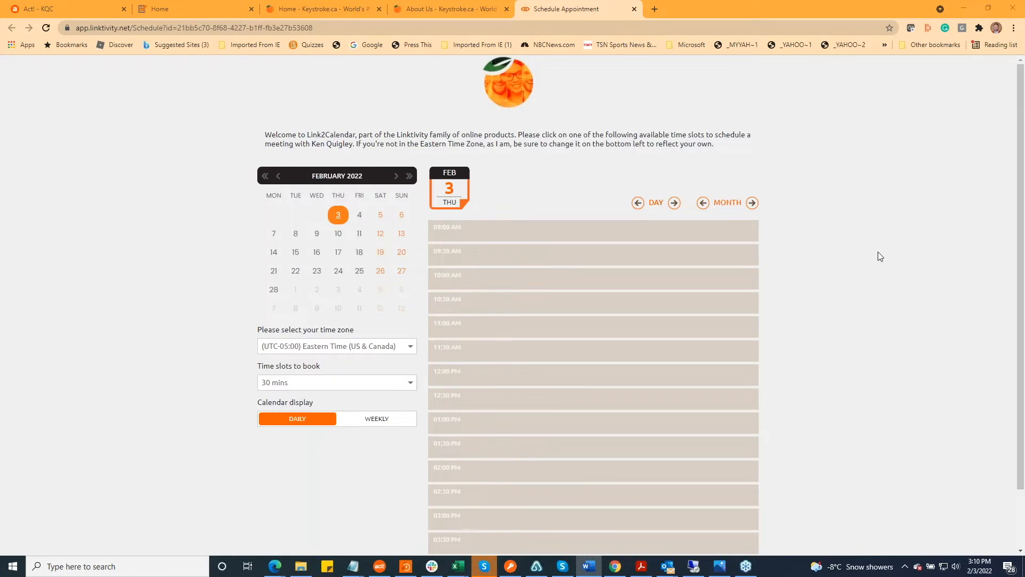
click(877, 388)
scroll(845, 374, down, 1)
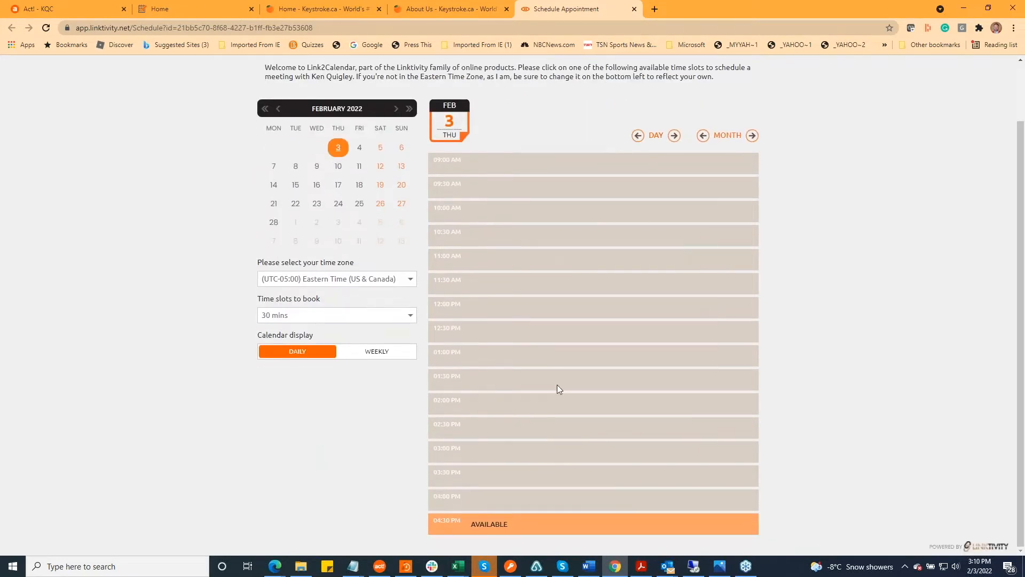
key(alt+Tab)
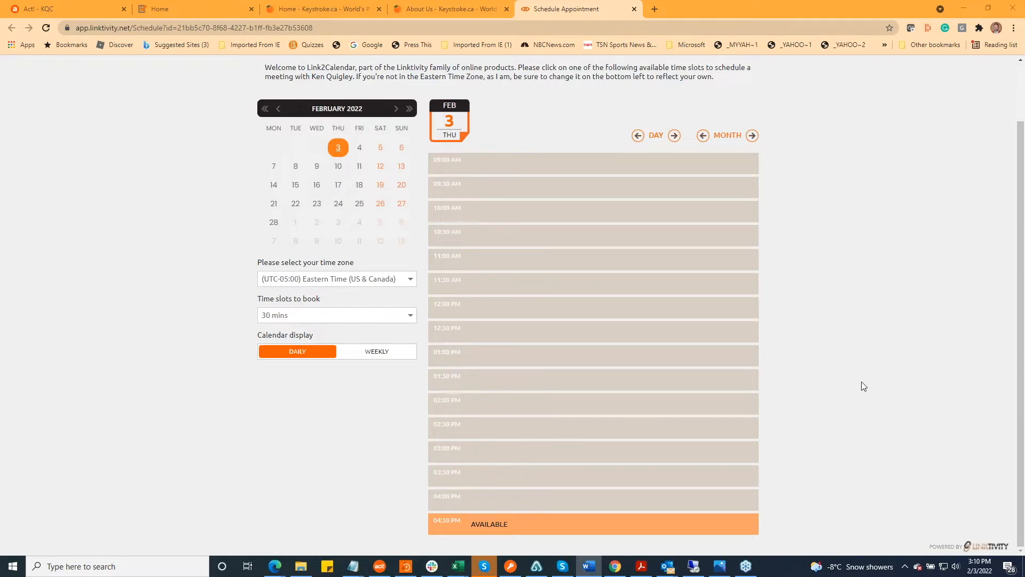
Switch to Act! and show its calendar in the daily view for Thursday, February 3
click(71, 3)
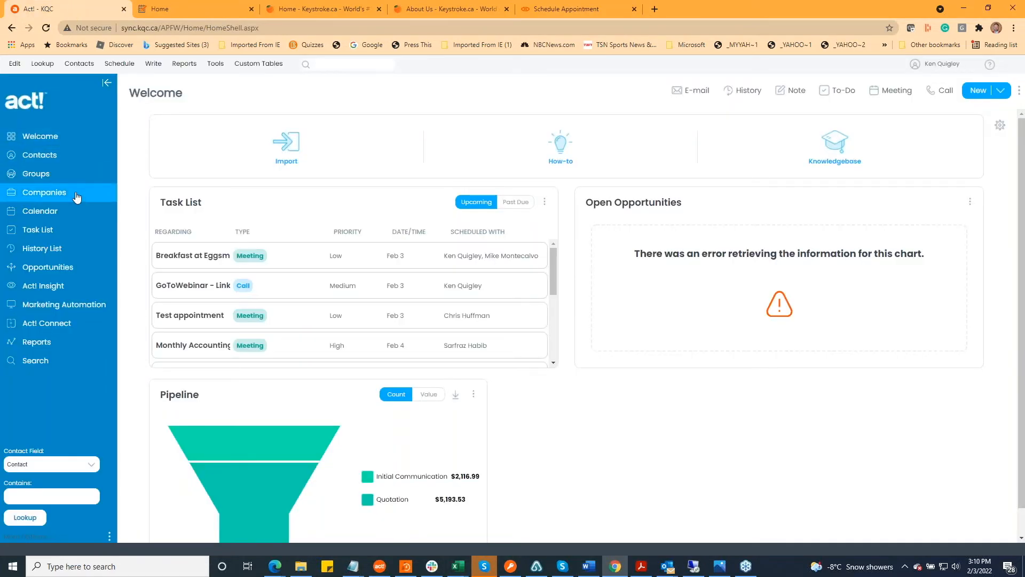
click(65, 211)
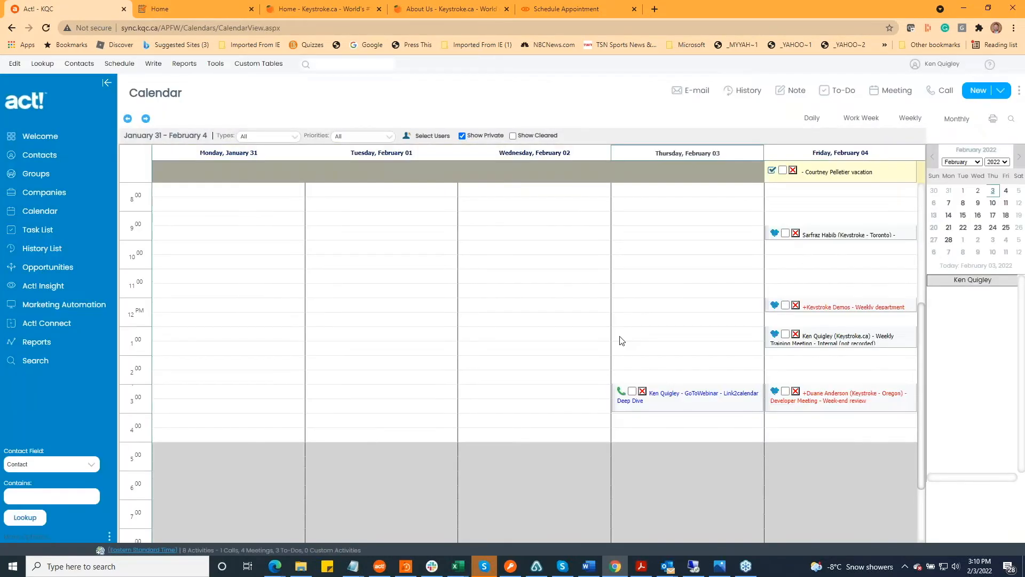
click(814, 126)
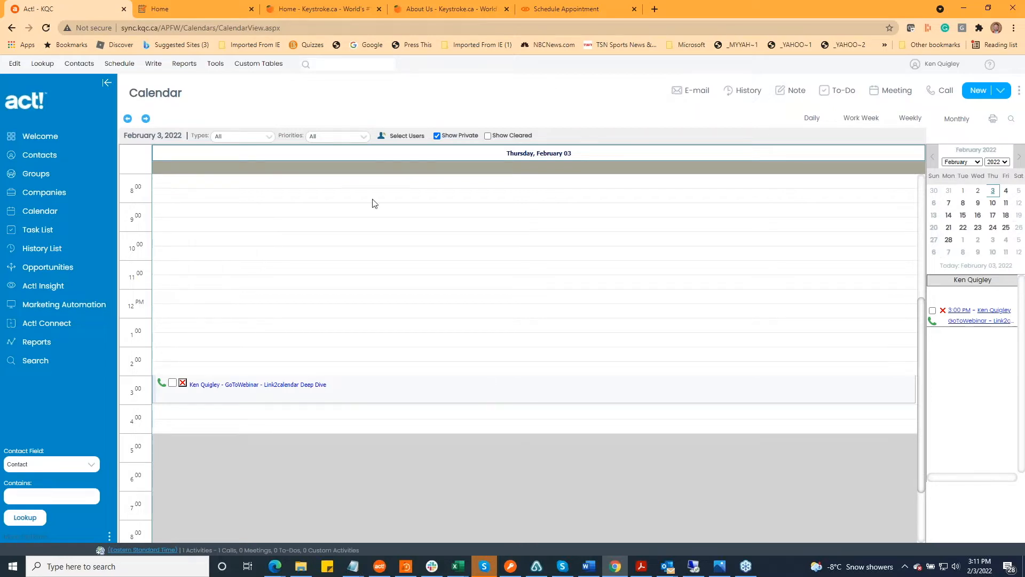
Return to the booking page, choose the 04:30 PM slot on February 3 and enter the contact's full name
click(565, 9)
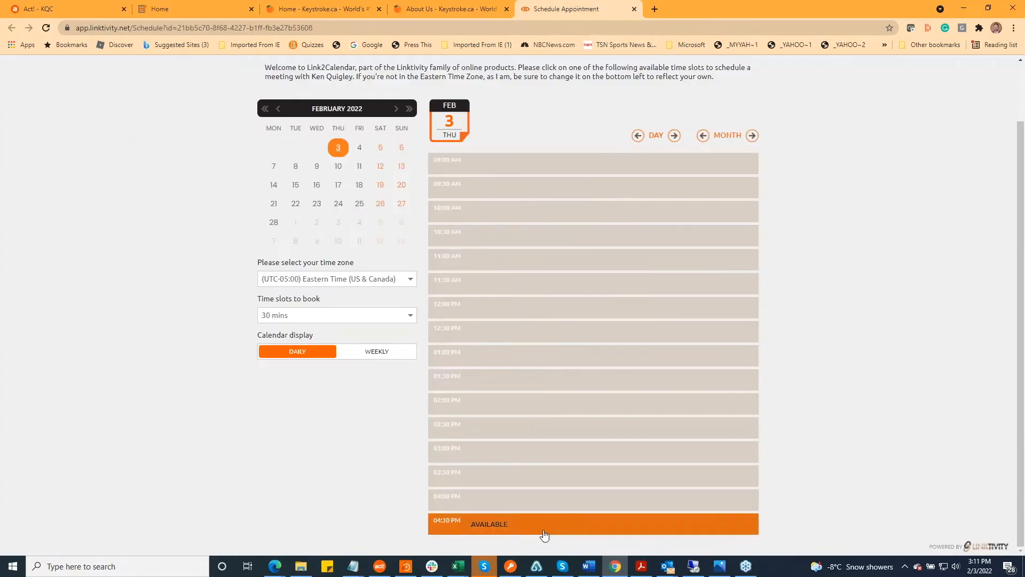
click(543, 530)
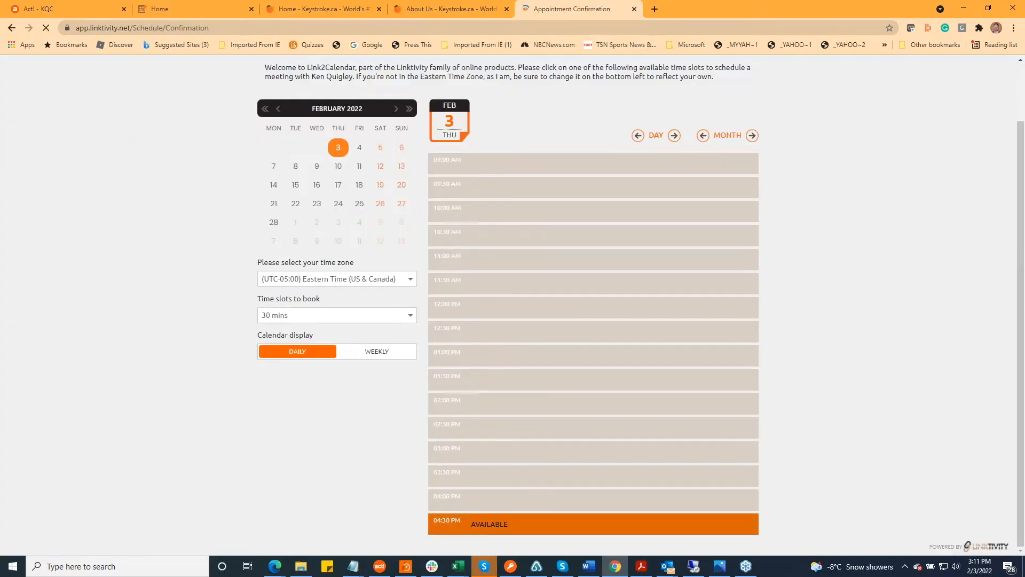
click(308, 215)
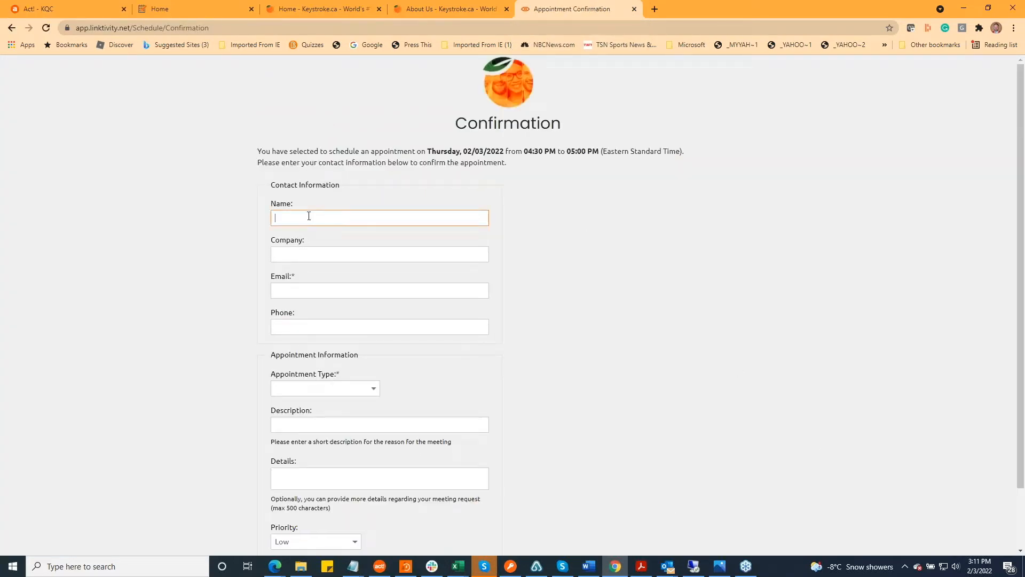
key(Tab)
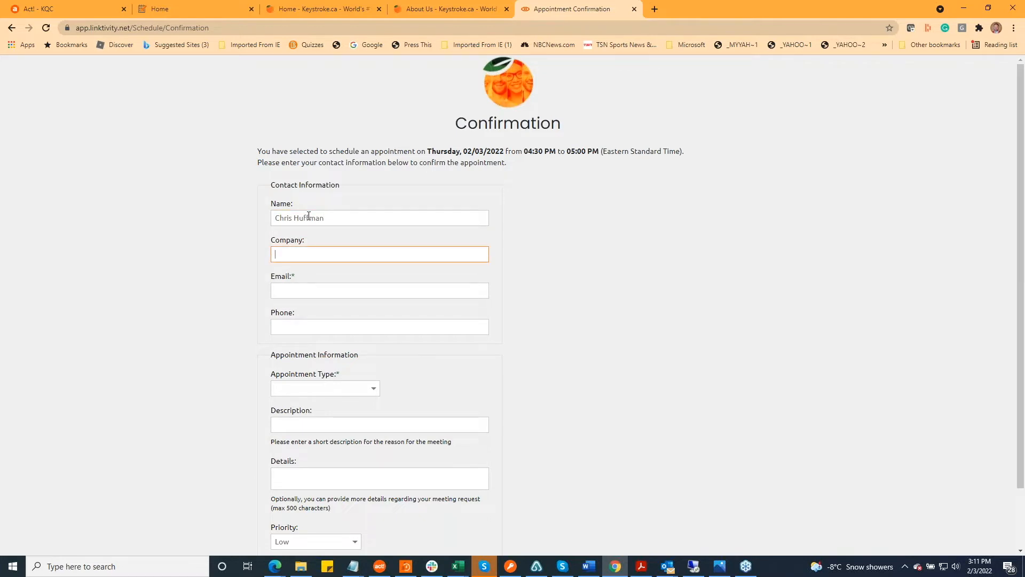
Leave the company blank and fill in the contact's e-mail address and phone number
key(Tab)
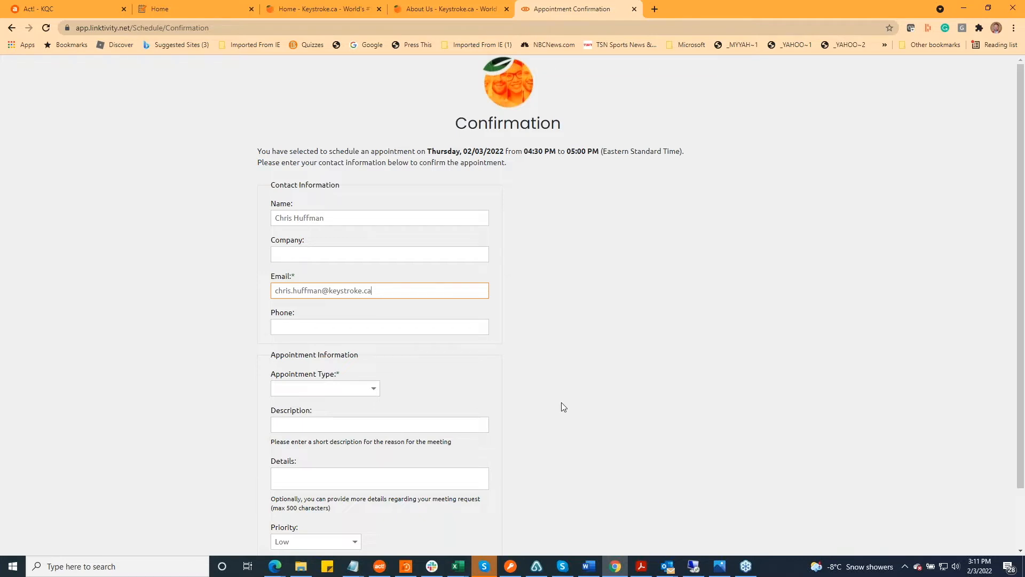
key(Tab)
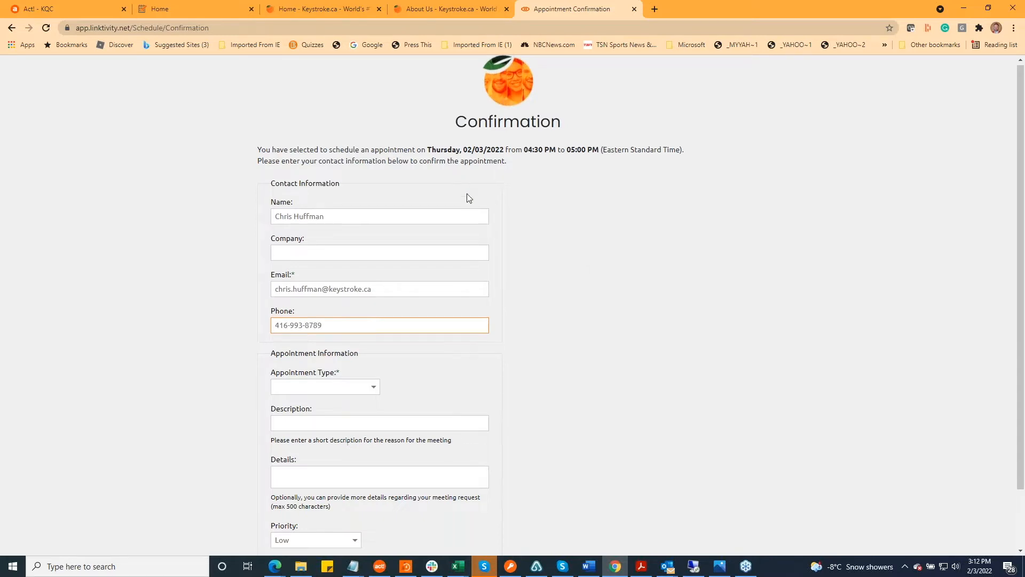
Set the appointment type to Call and enter "Demo Appointment" as the description
scroll(422, 256, down, 2)
click(375, 321)
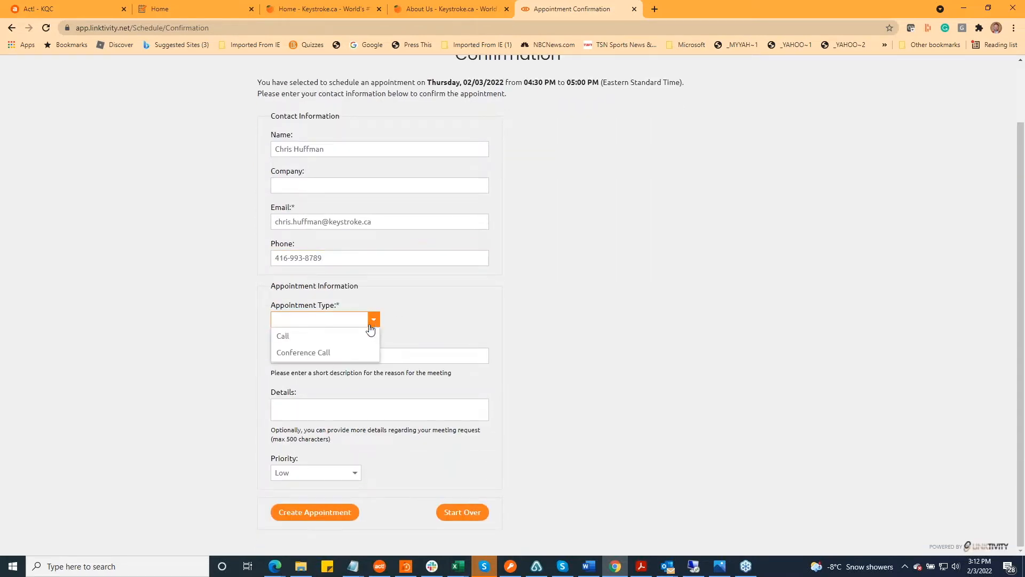
click(335, 340)
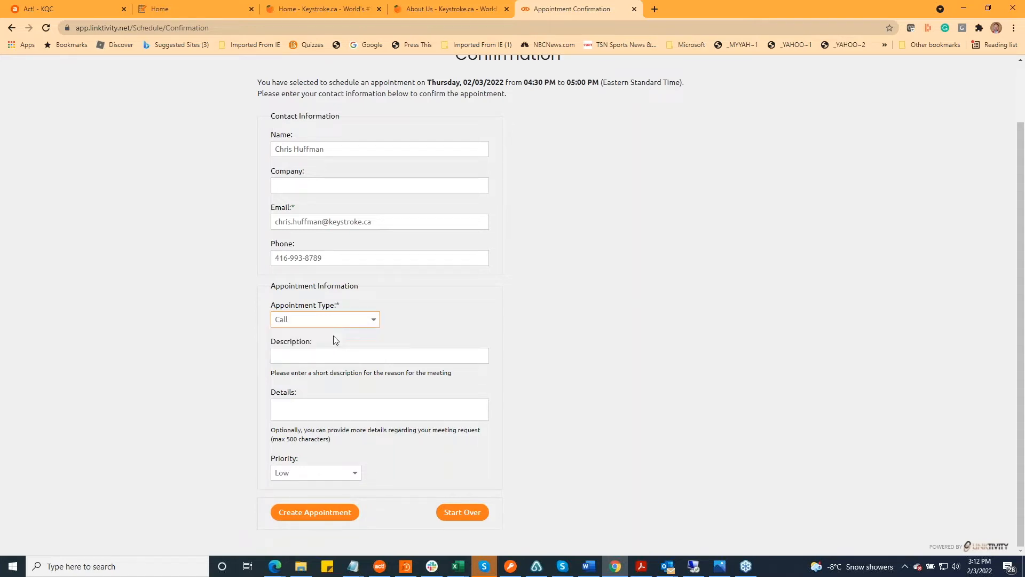
click(327, 357)
text(Demo Ap)
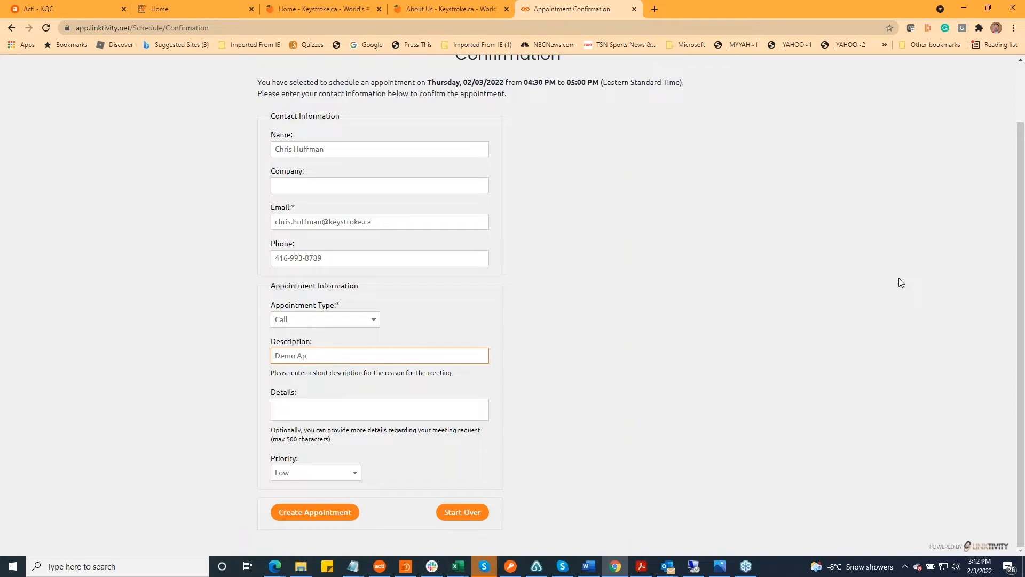
text(pointment)
key(Tab)
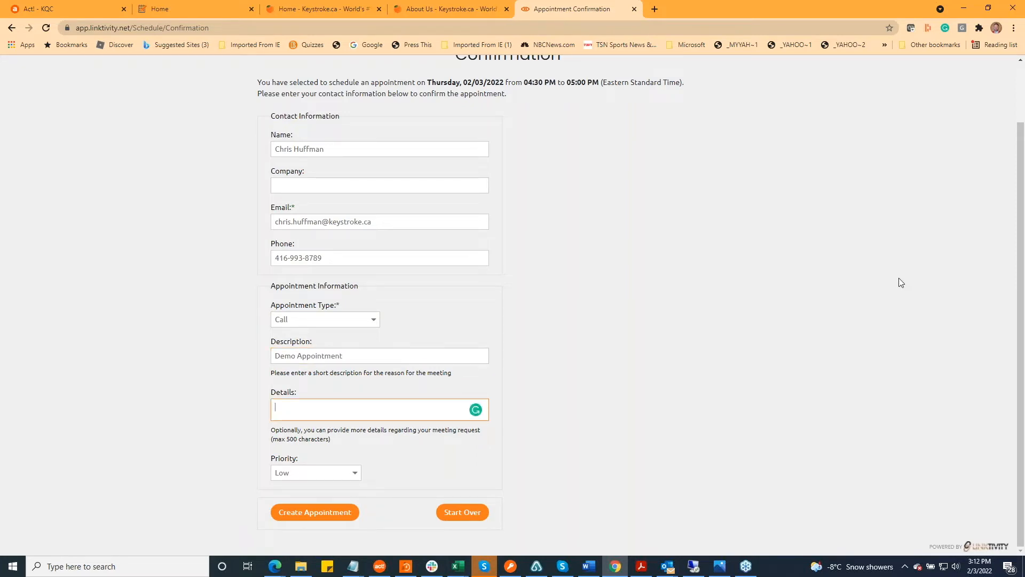
Enter details starting "How to avoid being" followed by a person's first name, and create the appointment
text(How to avoid being Vid)
click(316, 512)
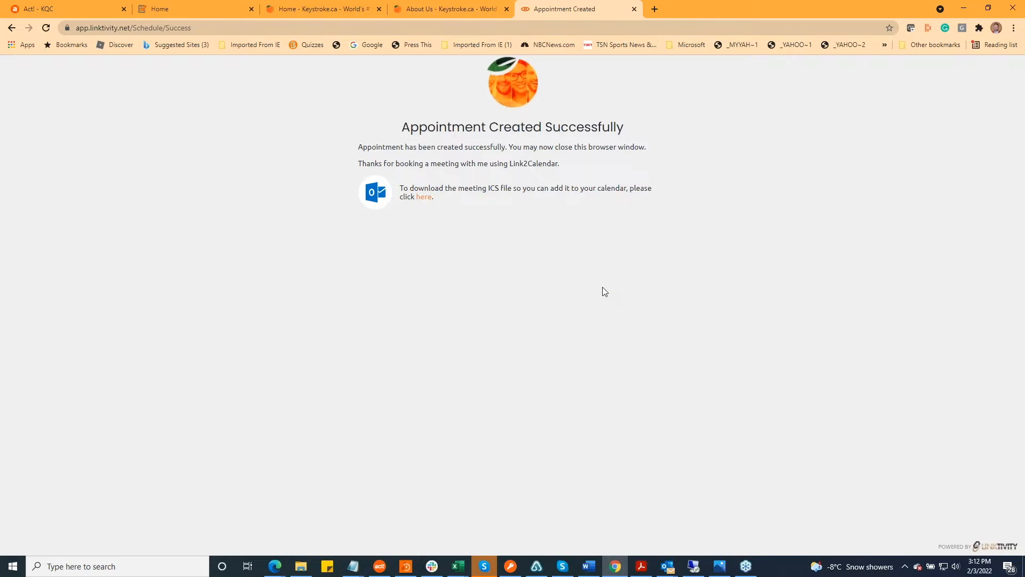
Download the meeting ICS file for the new appointment and open it in Outlook
click(424, 197)
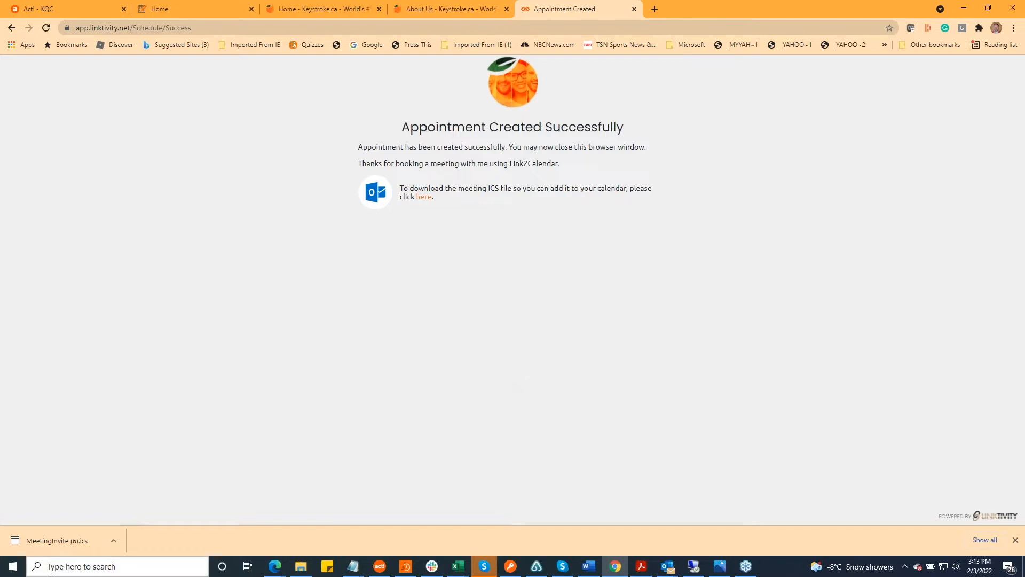
click(63, 541)
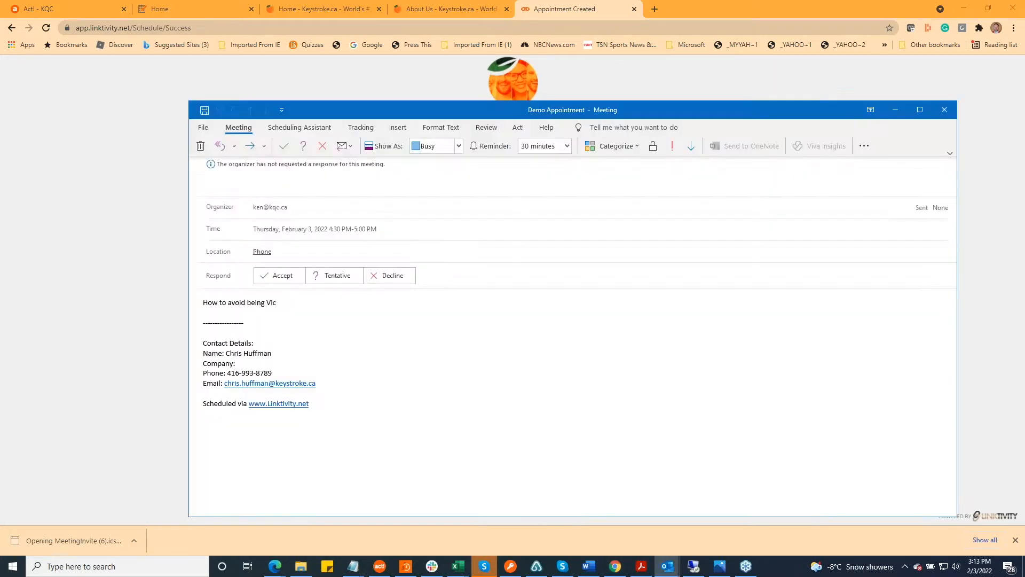
click(63, 542)
click(63, 542)
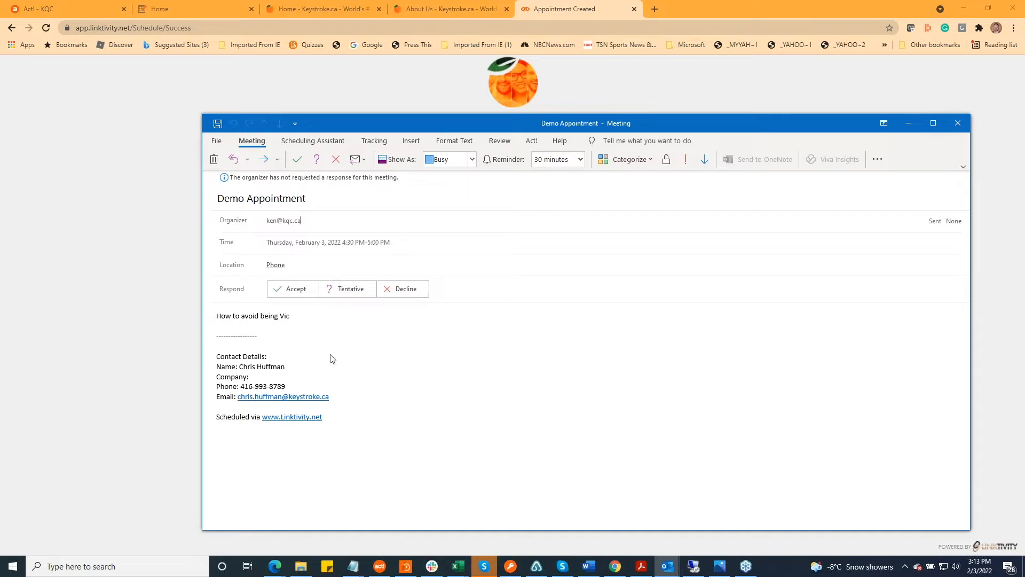
Accept the Demo Appointment meeting in Outlook and cancel creating an Act! activity for it
click(297, 289)
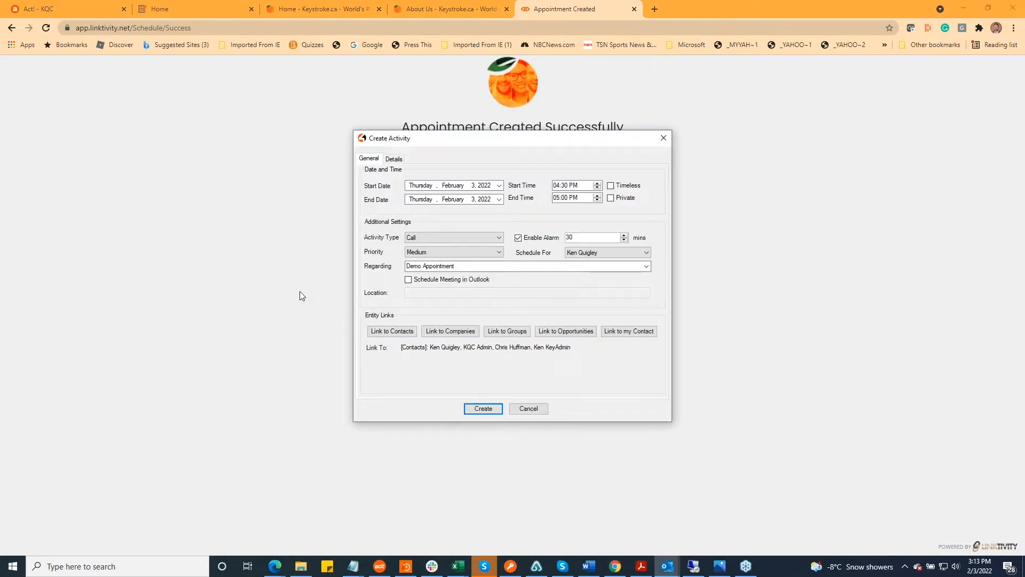
click(526, 409)
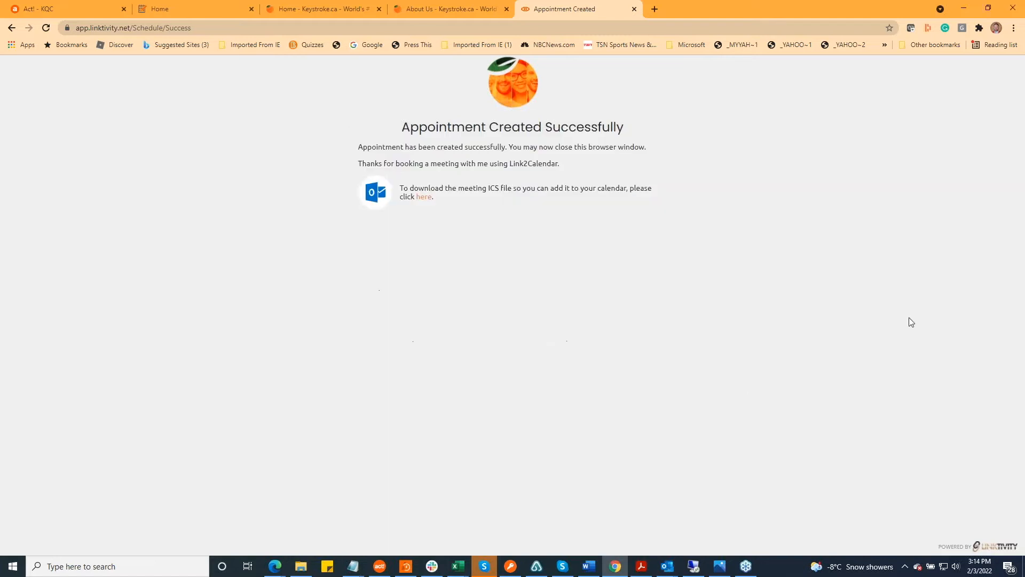
Switch back to the Act! calendar and reload it to check February 3 for the booked appointment
click(56, 8)
click(46, 28)
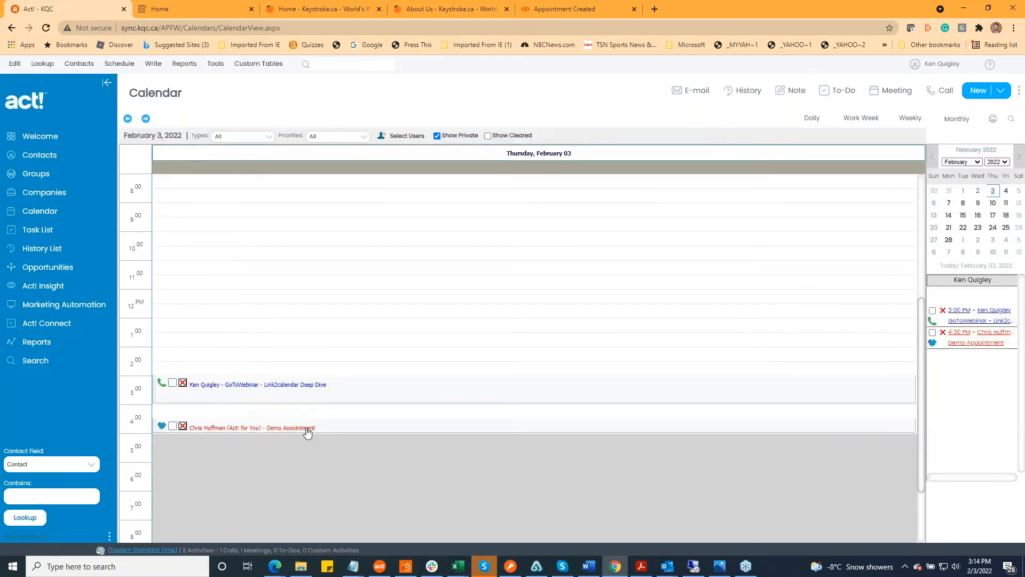
Open the 4:30 PM Demo Appointment from the calendar, review its details text, and close it without changes
click(284, 430)
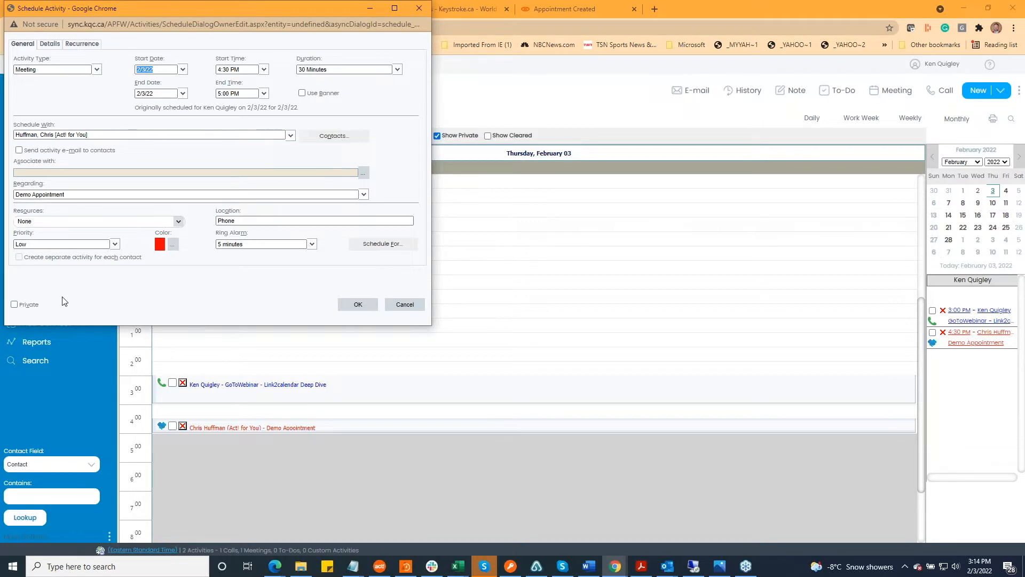
click(50, 46)
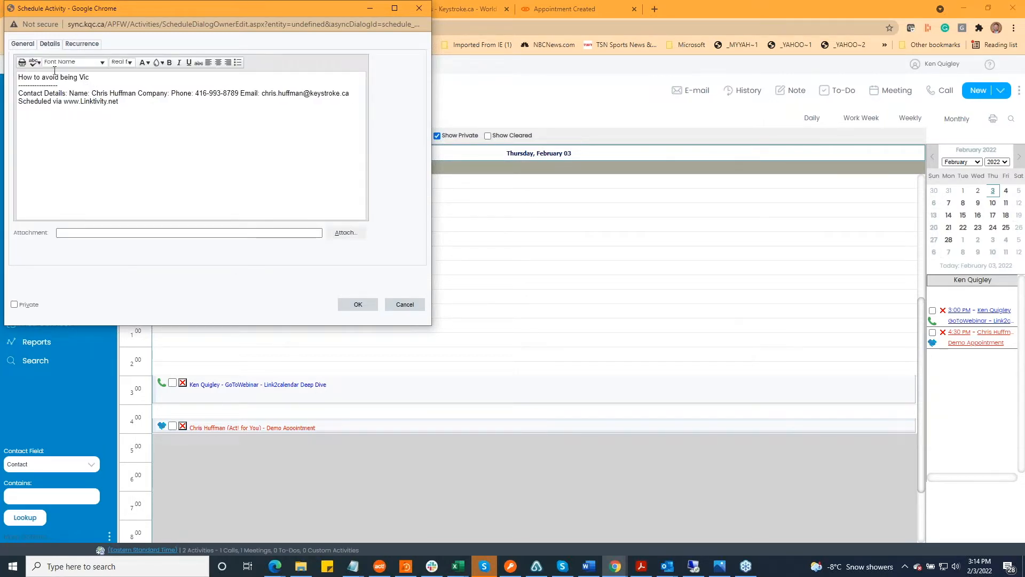
click(405, 303)
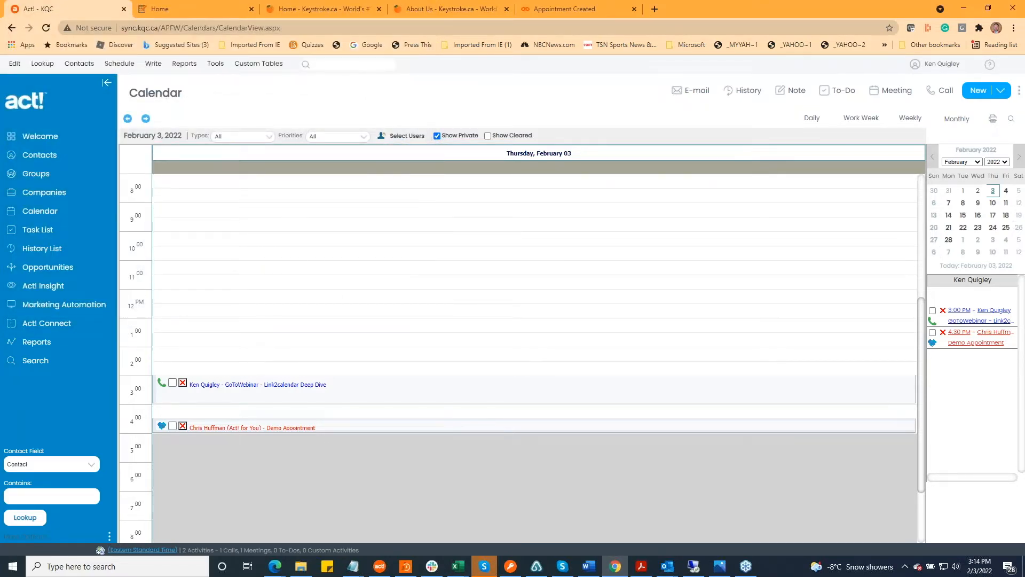
Open the President & Founder's booking page from the Keystroke team list, dismiss the time zone notice, and check February 3 for openings
click(540, 11)
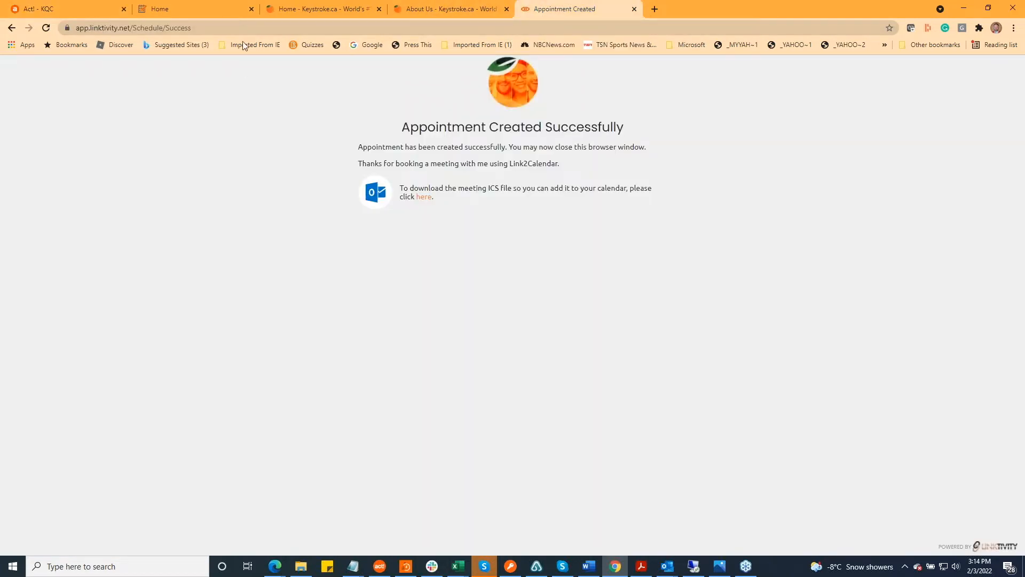
click(443, 10)
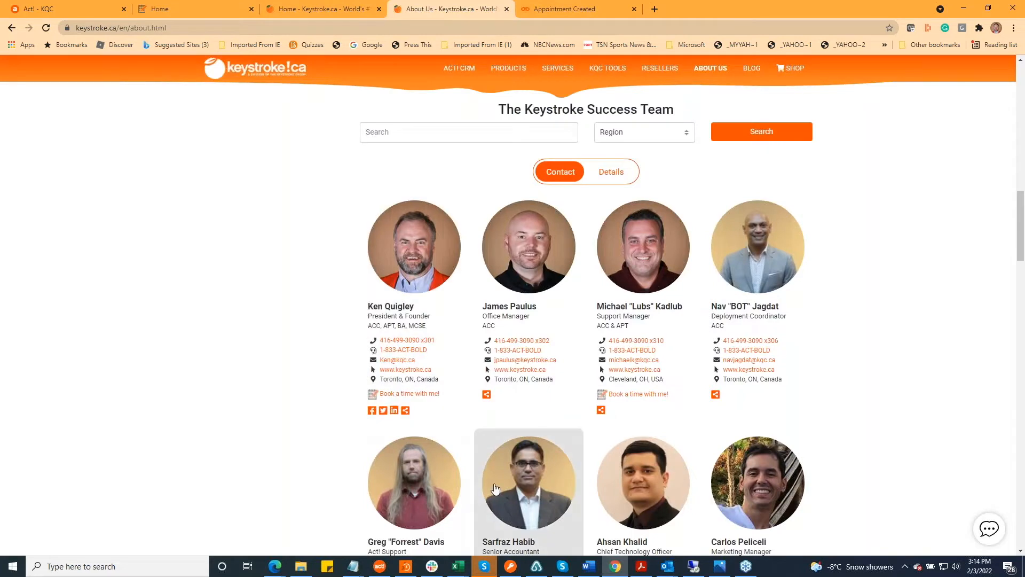
click(419, 393)
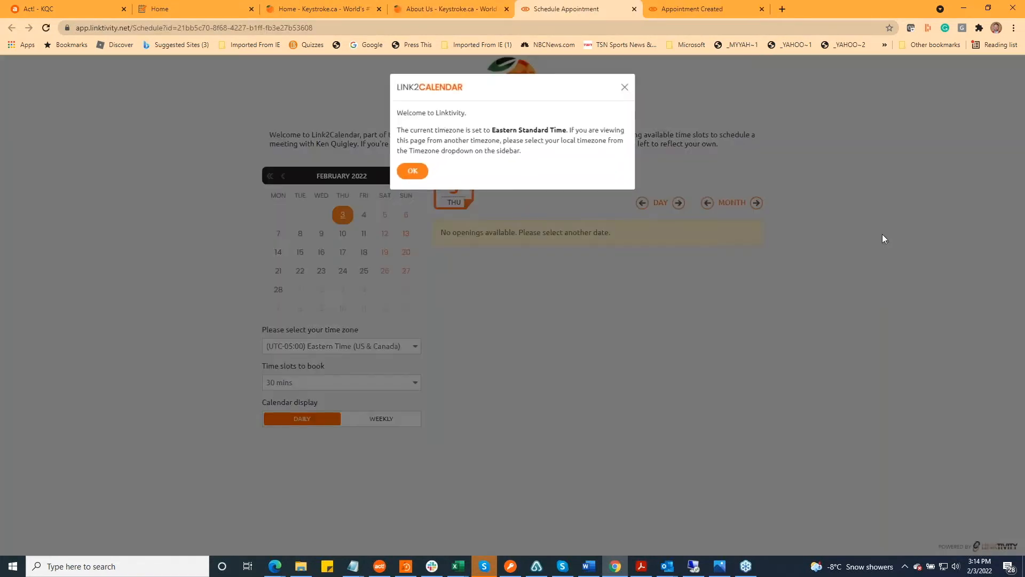
click(405, 175)
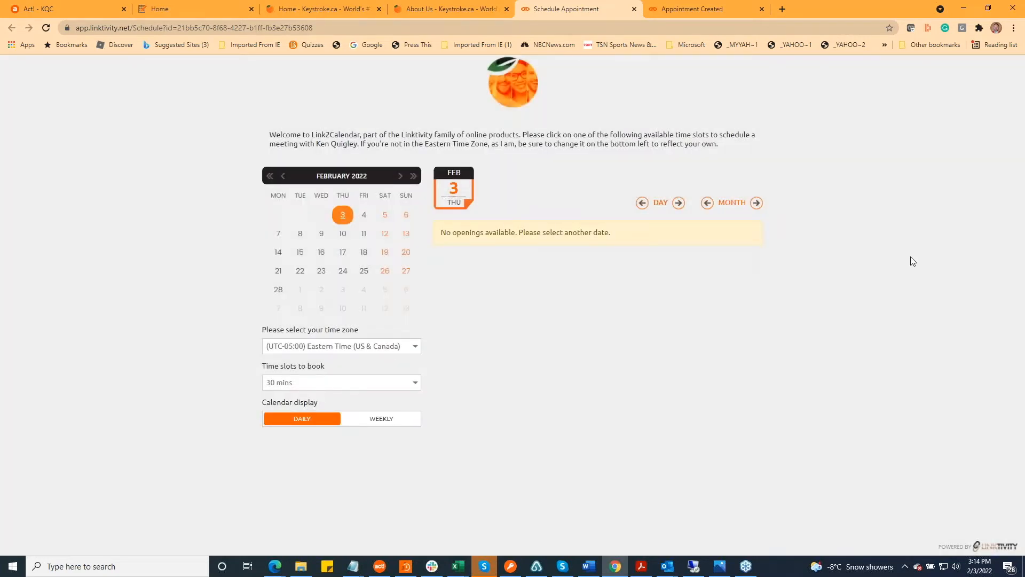
Return to the Act! calendar and clear the 4:30 PM Demo Appointment on February 3
click(76, 8)
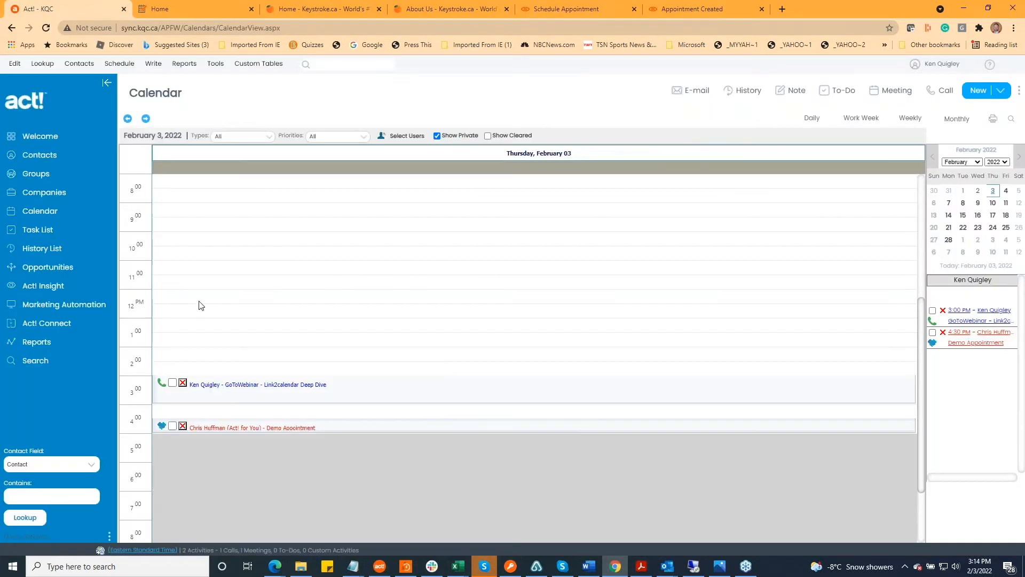
click(258, 430)
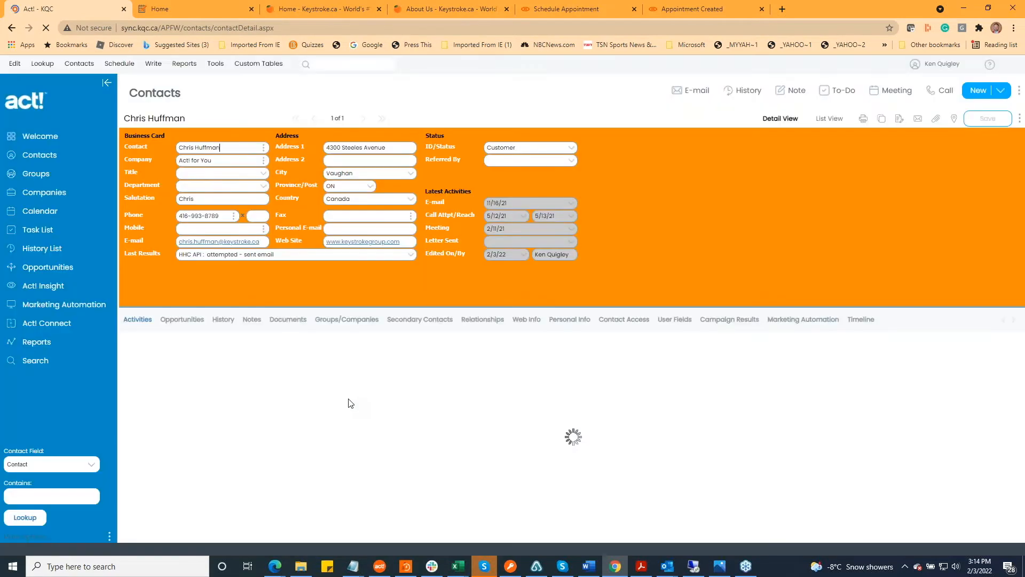
click(43, 214)
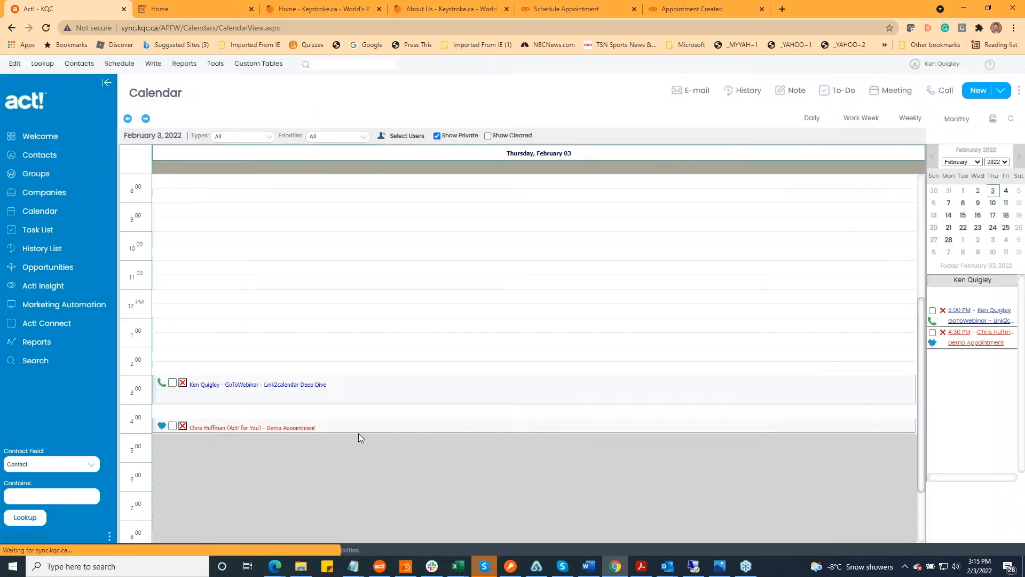
click(173, 427)
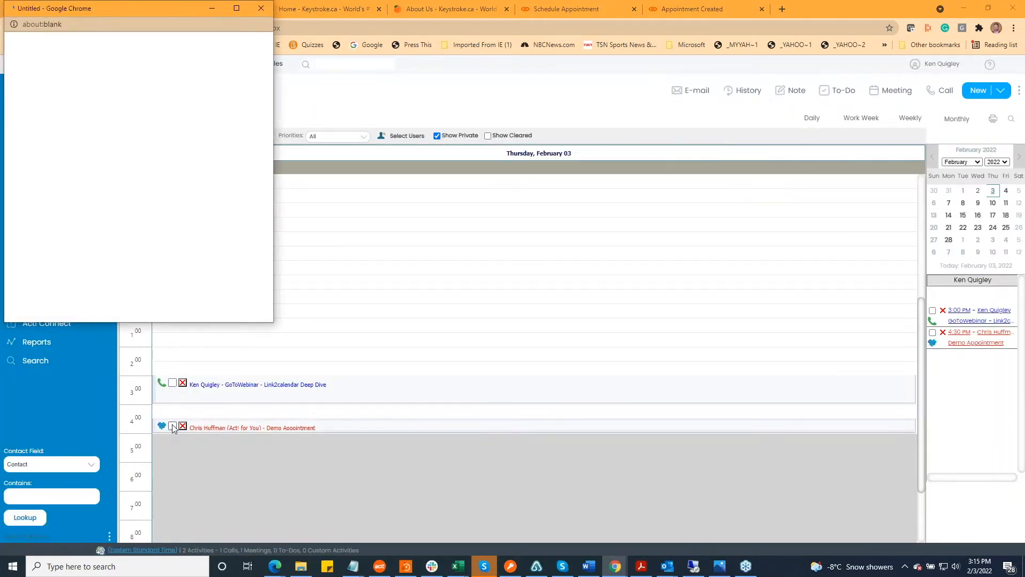
click(23, 174)
click(207, 315)
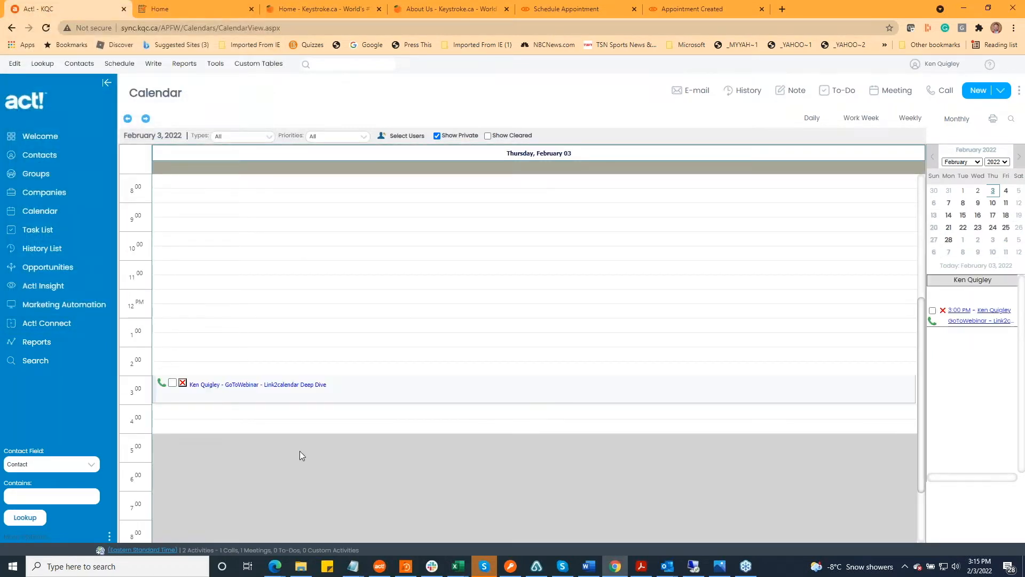
Reload the Link2Calendar booking page, dismiss the time zone notice, and check the February 3 time slots for availability
click(583, 5)
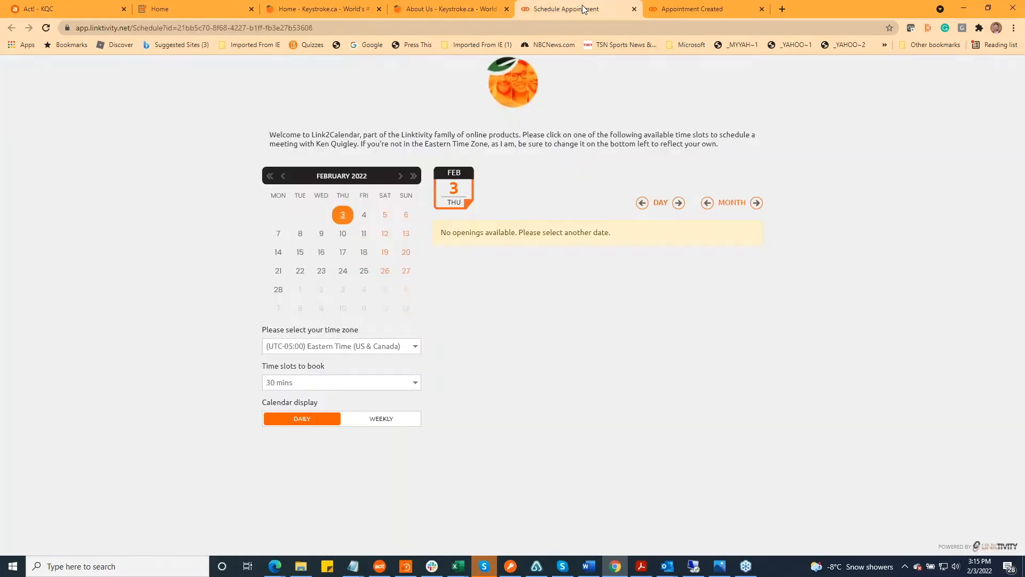
click(47, 28)
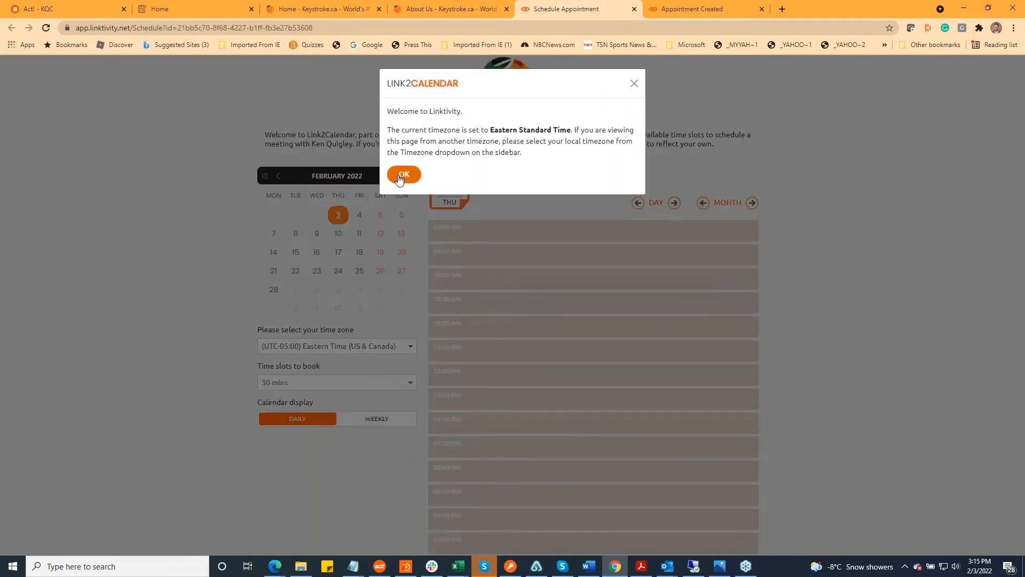
click(403, 174)
scroll(759, 421, down, 1)
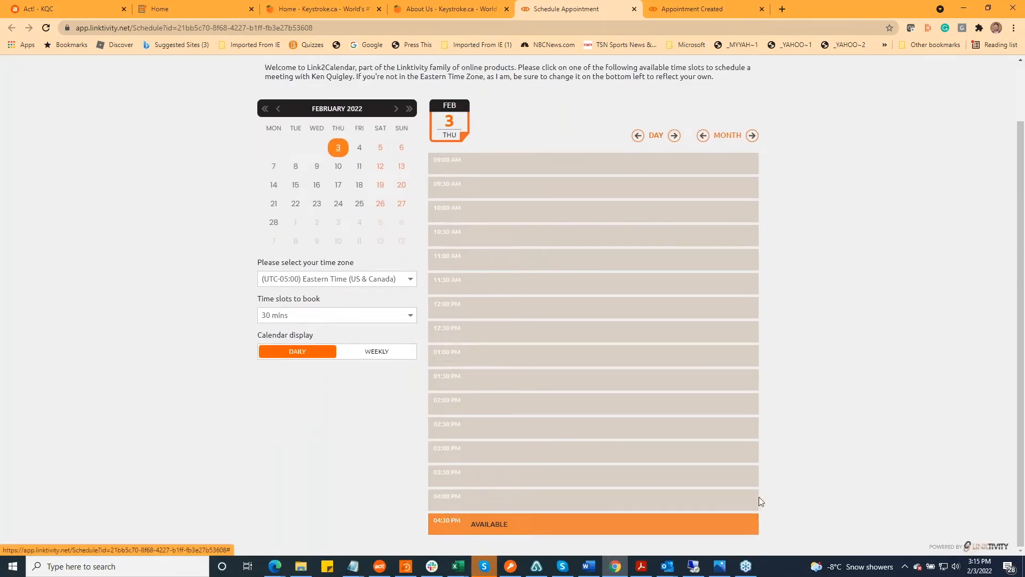
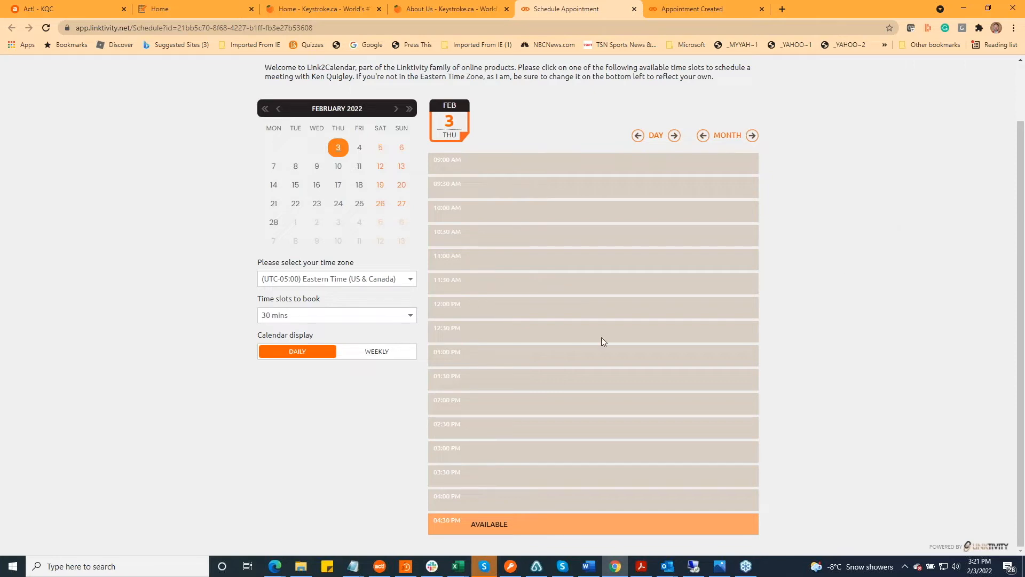
Check the available durations for time slots to book on the booking page, keeping 30 mins
click(409, 317)
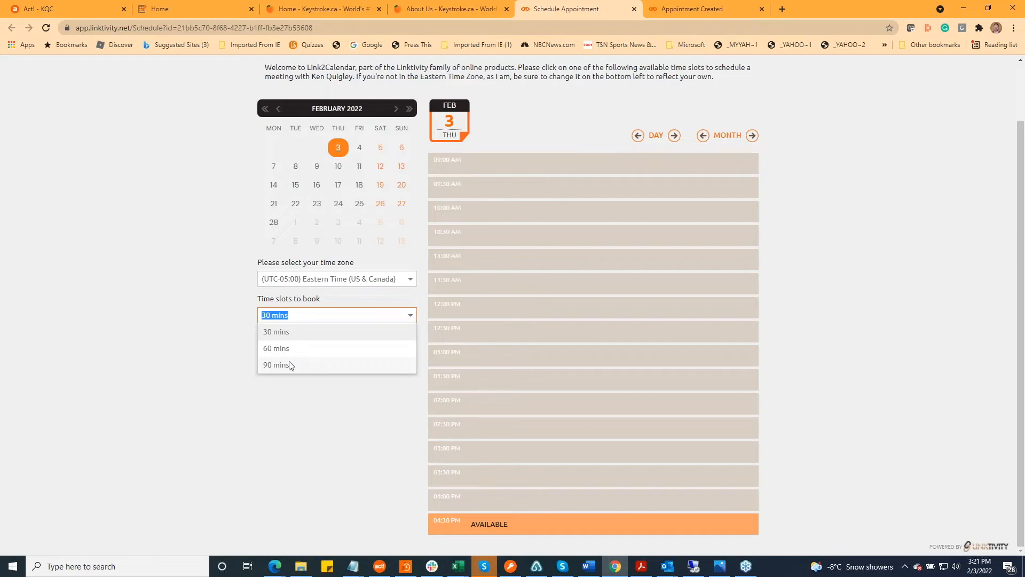
click(914, 282)
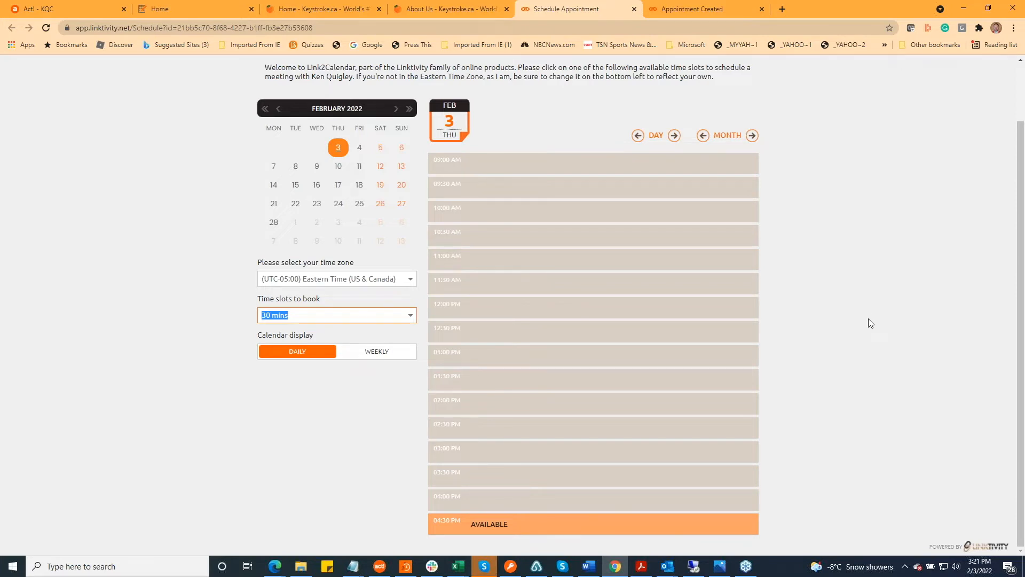
click(861, 384)
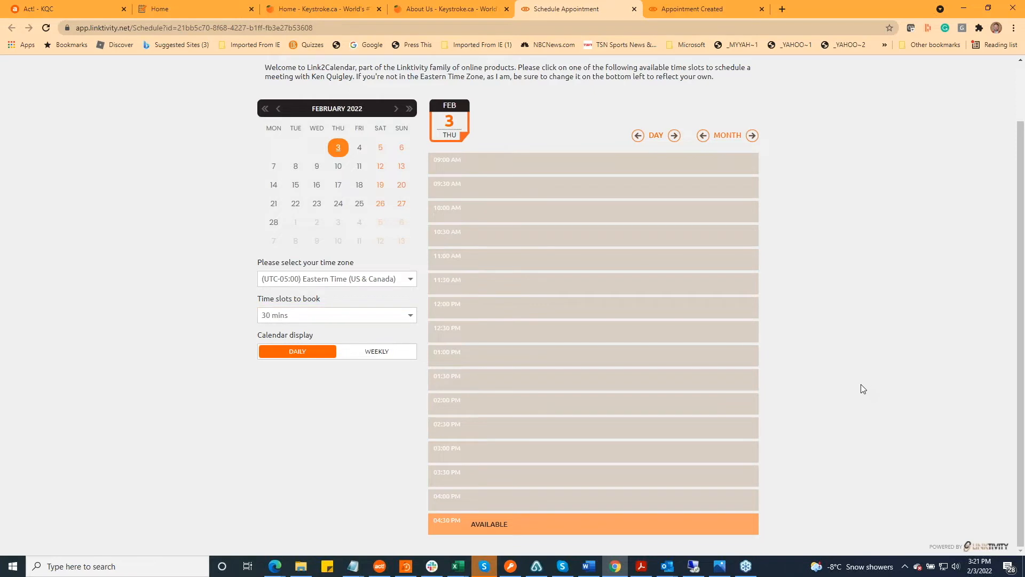
Open the 4:30 PM slot's confirmation form, return to the booking page without booking, and dismiss the time zone notice
click(503, 528)
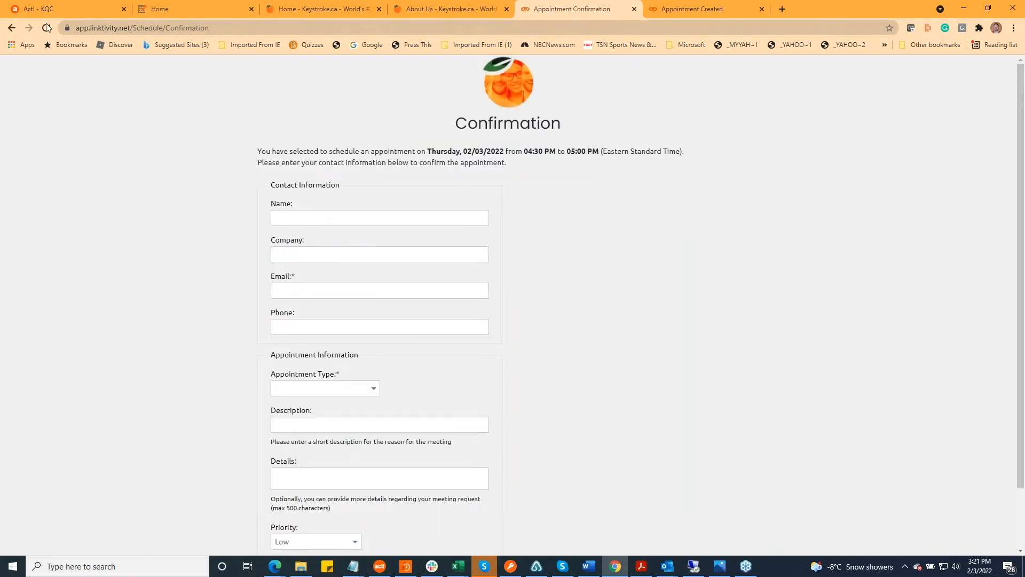
click(11, 29)
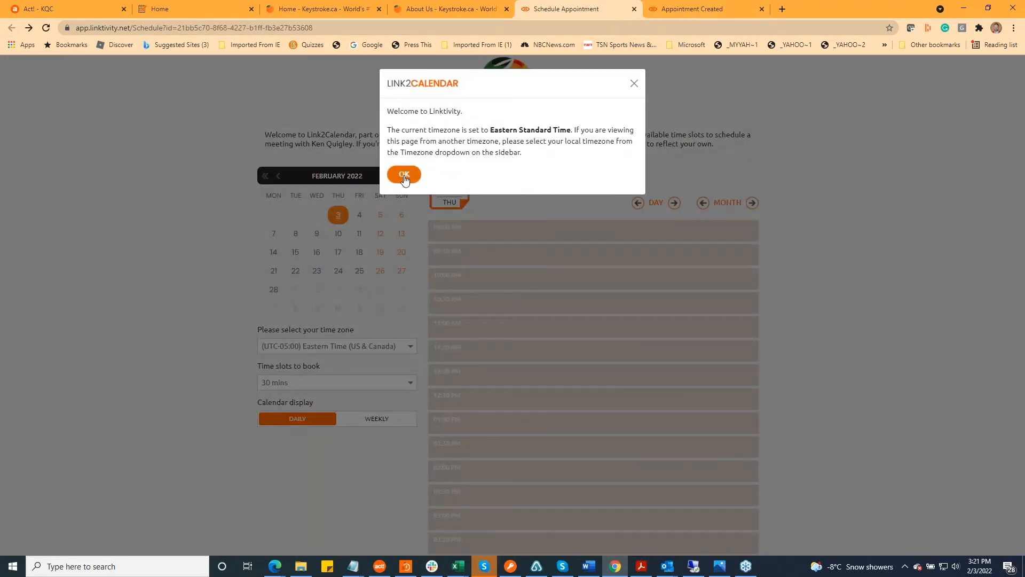
click(405, 174)
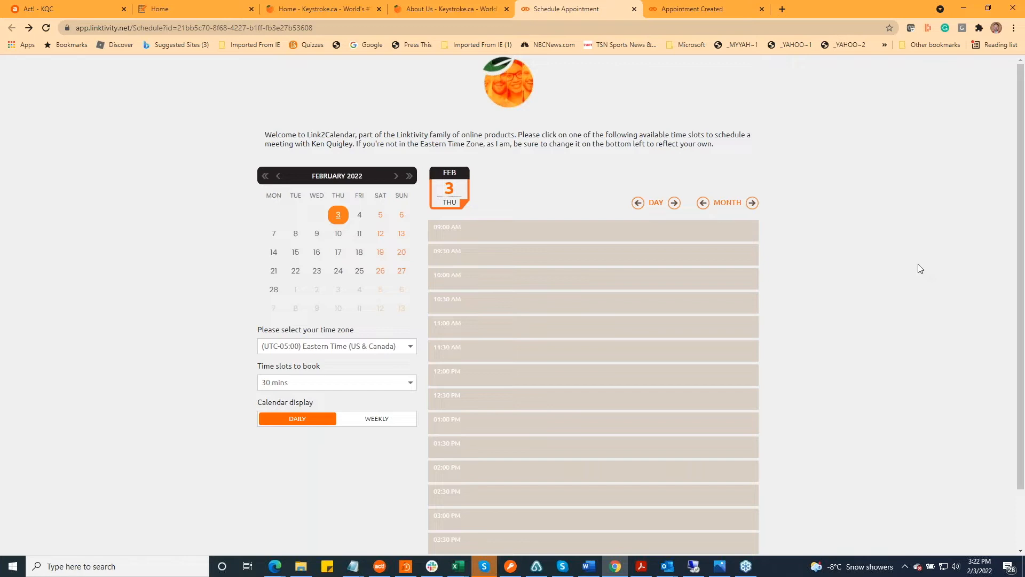
scroll(909, 288, down, 1)
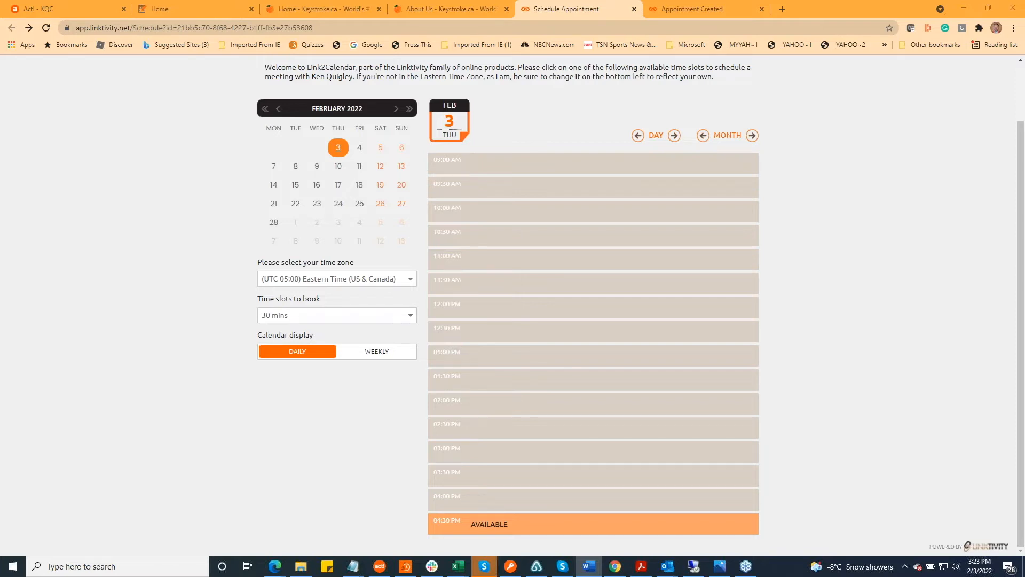
click(844, 264)
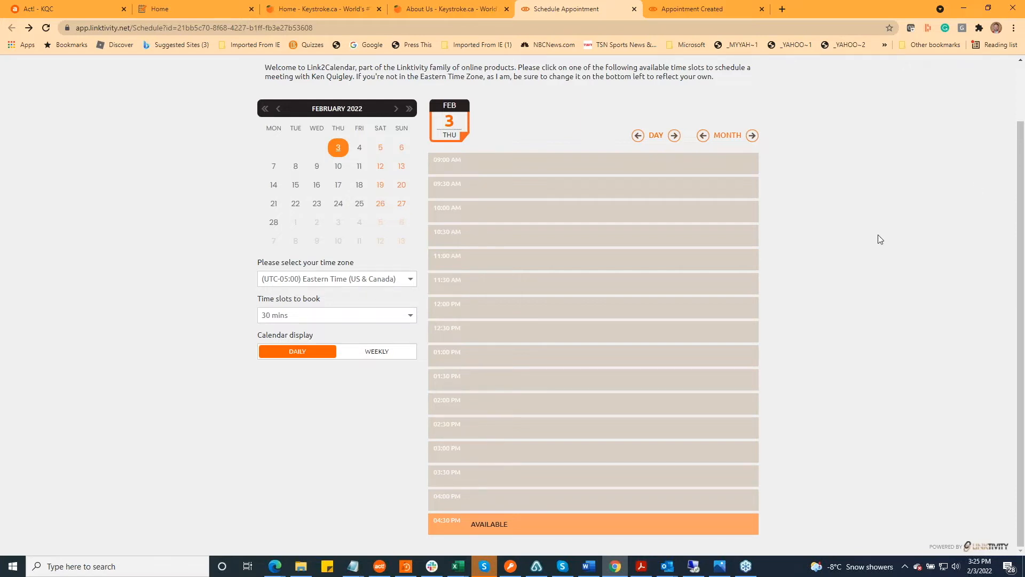
Return to the Linktivity home page and open the My Account login page
click(215, 10)
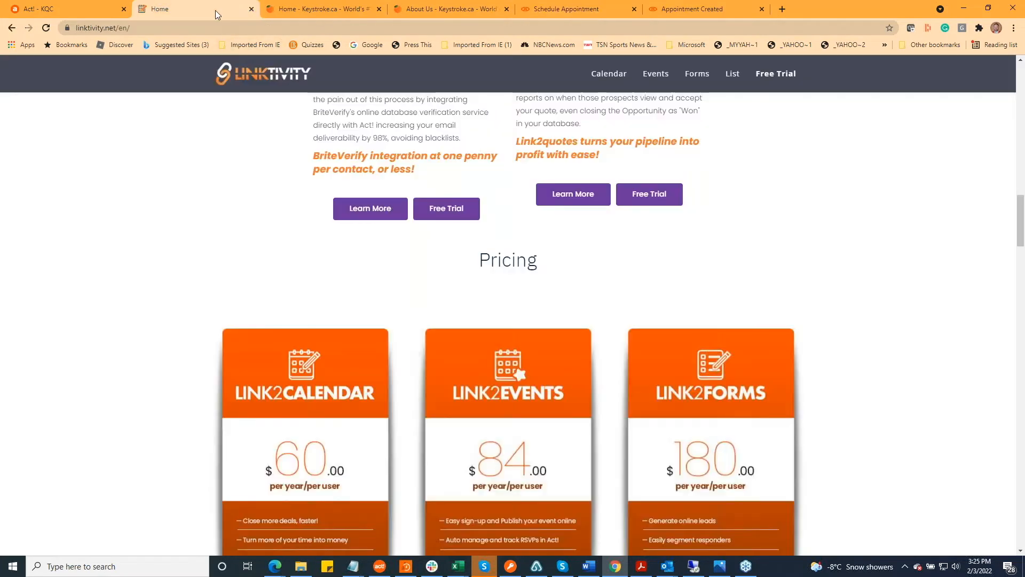
scroll(857, 280, up, 20)
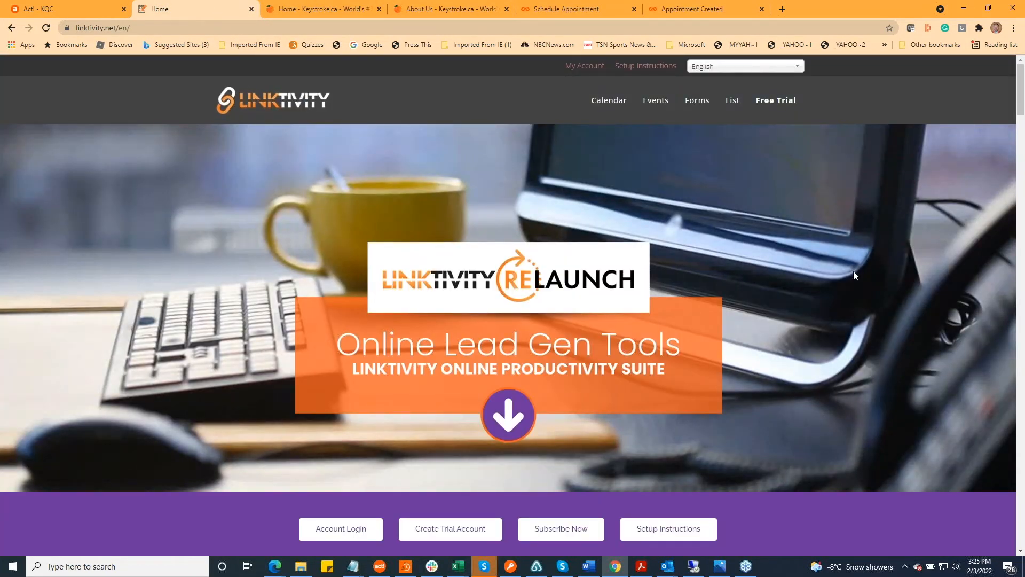
click(589, 68)
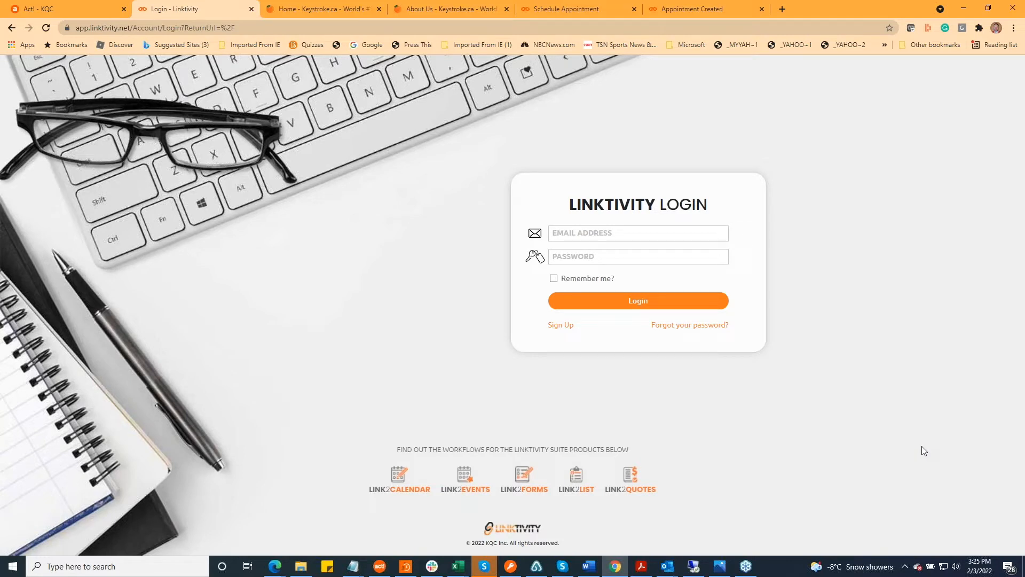
Log in to Linktivity with the account's e-mail address and password
click(624, 233)
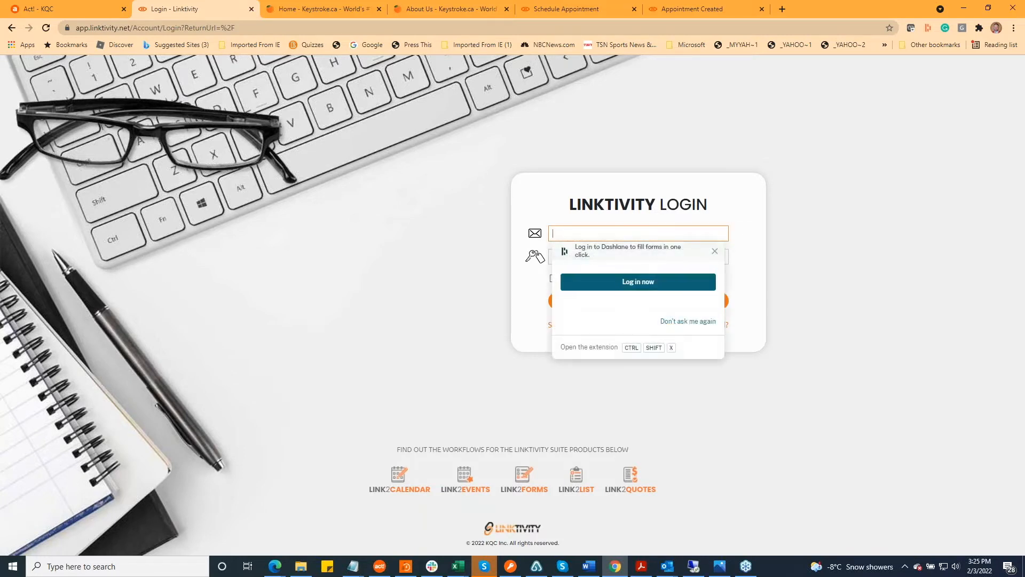
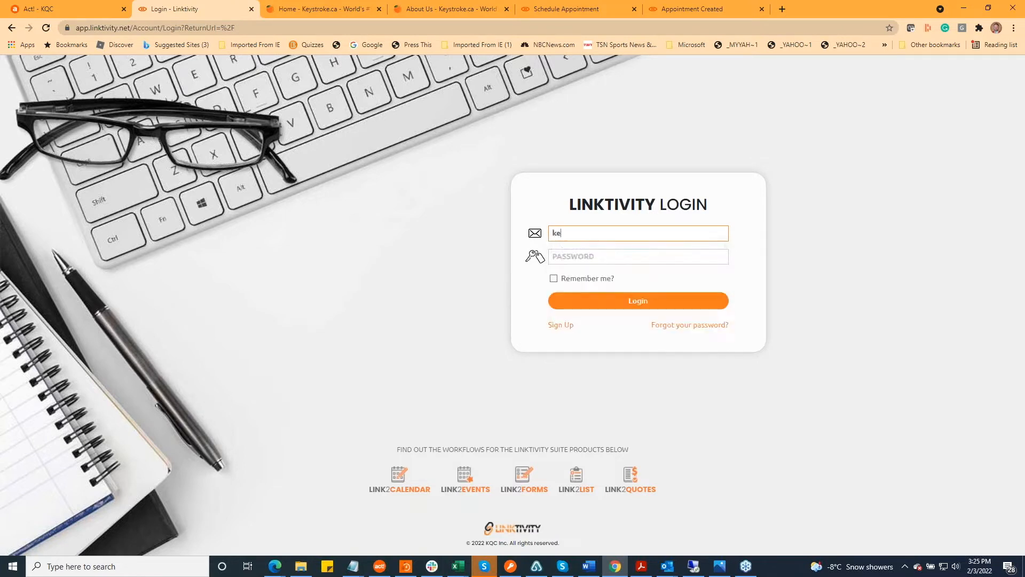
text(qc.ca)
key(Tab)
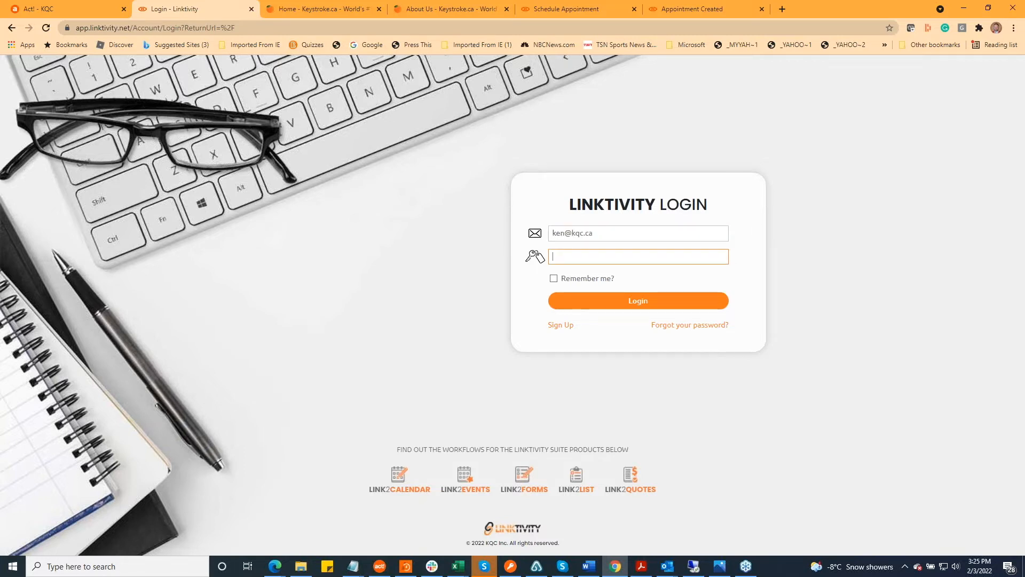
text(********)
click(645, 308)
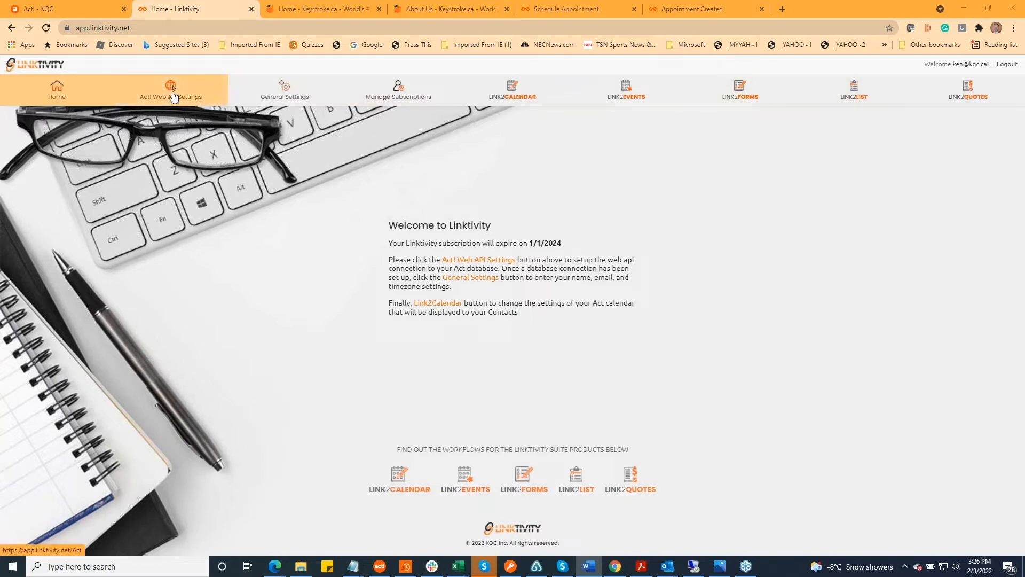
Review the Act! Web API connection settings, and open the Web API Tester from the Keystroke.ca home page
click(172, 95)
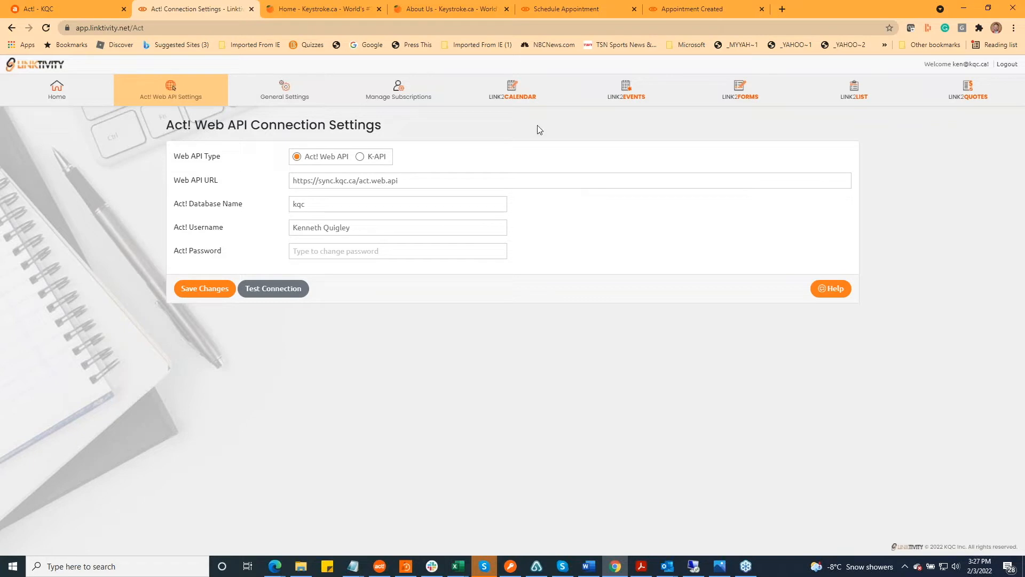
click(463, 8)
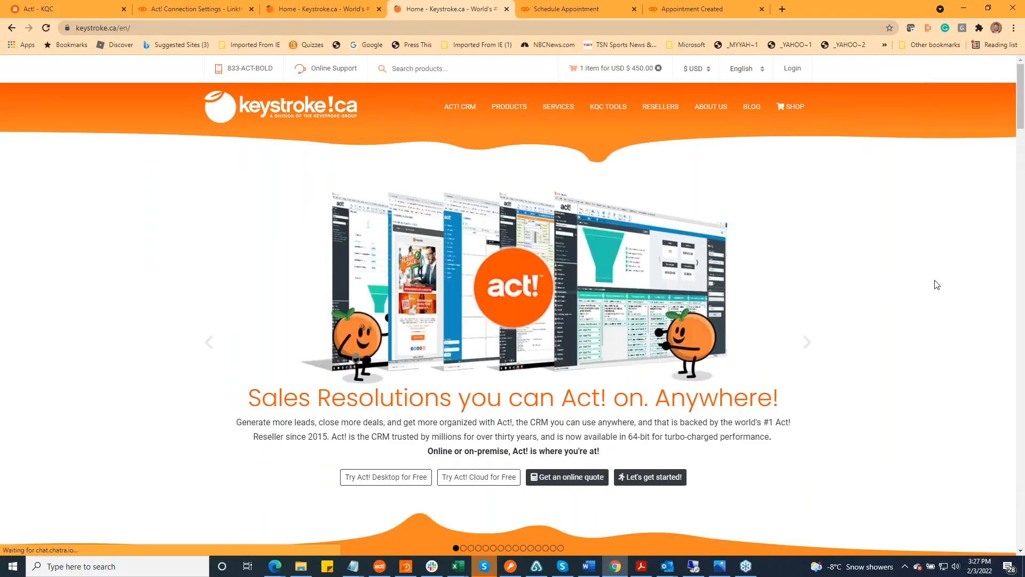
scroll(928, 296, down, 3)
scroll(927, 294, down, 3)
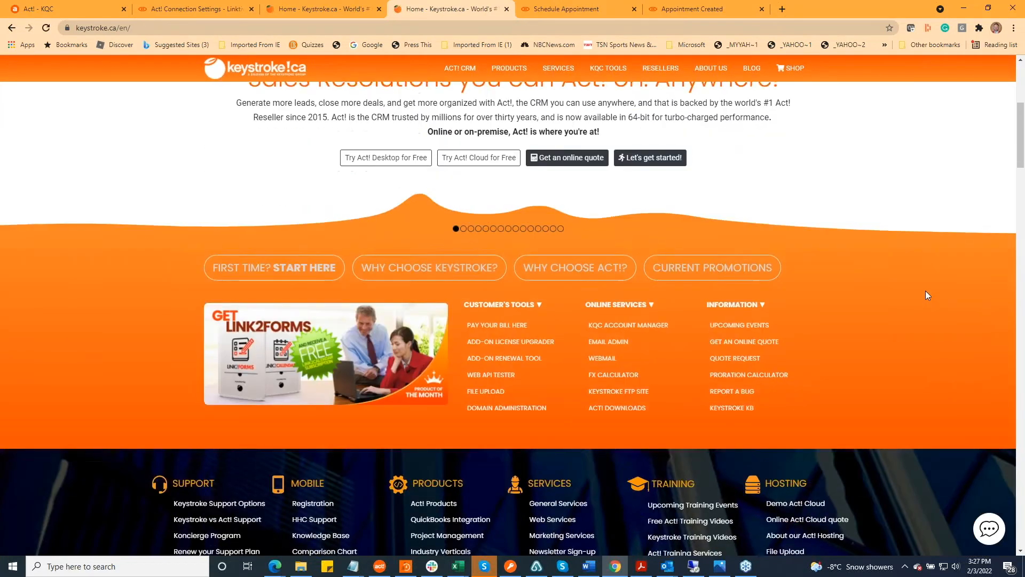
click(499, 371)
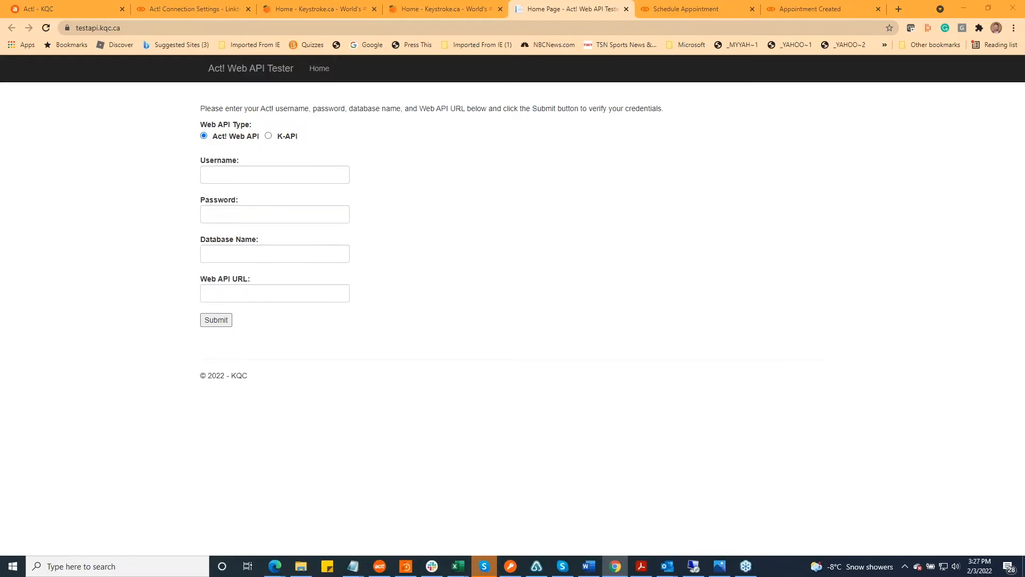
key(alt+Tab)
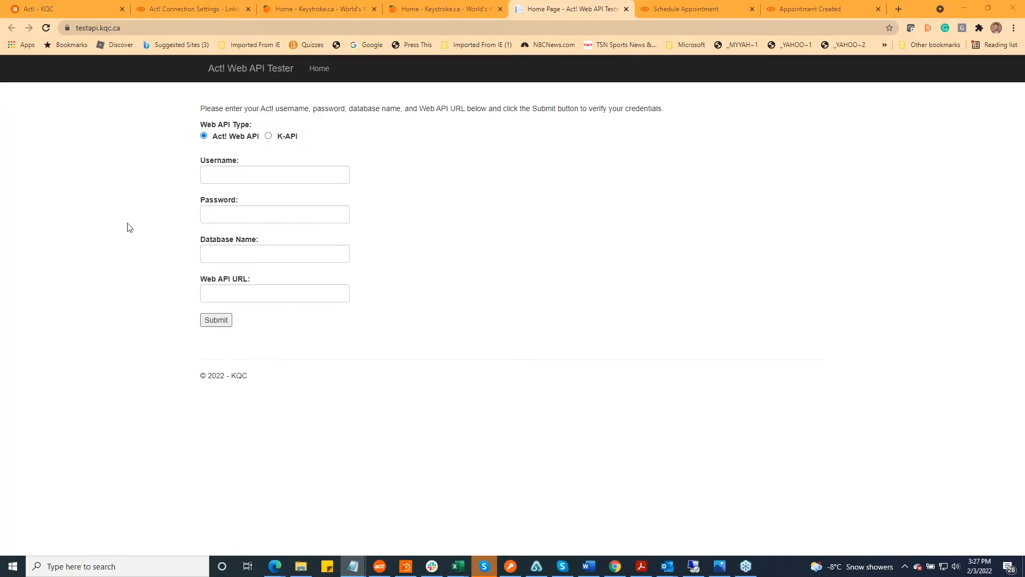
click(211, 172)
click(587, 236)
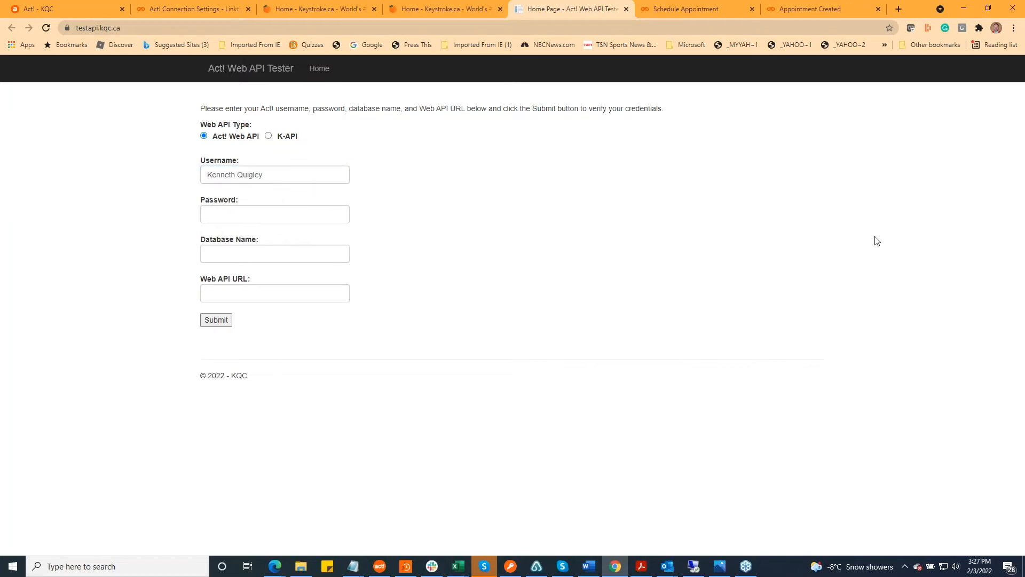
key(alt+Tab)
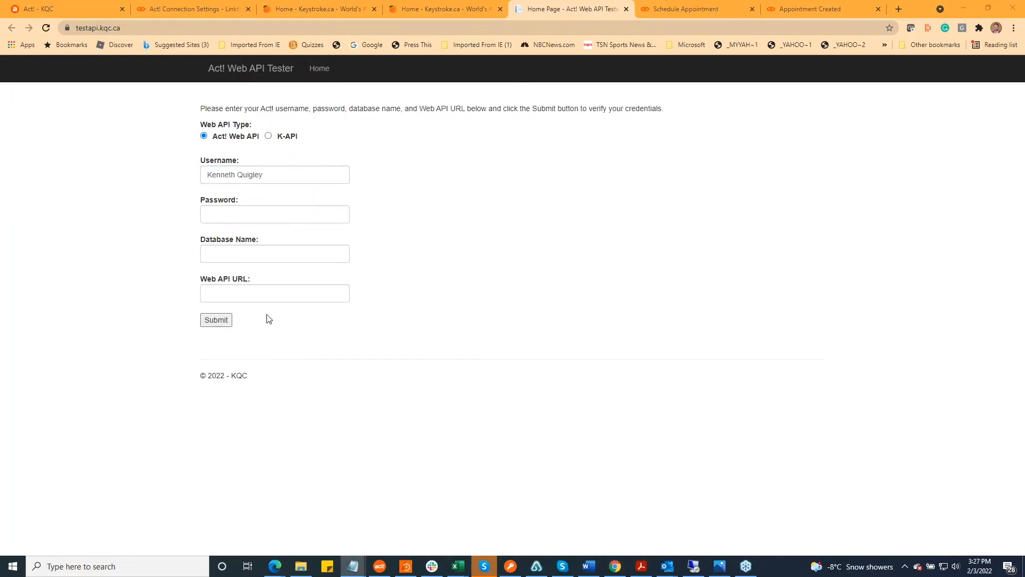
click(266, 293)
text(https://sync.kqc.ca/act.web.api)
click(243, 254)
text(kqc)
key(shift+Tab)
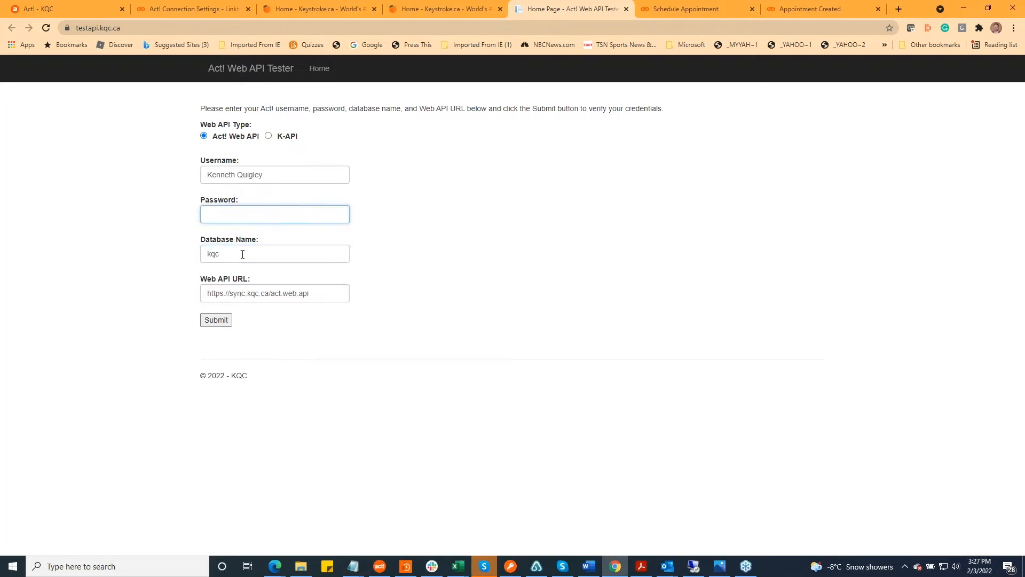
Enter the Act! password in the Web API Tester and submit the credentials for verification
text(•••••••)
click(214, 320)
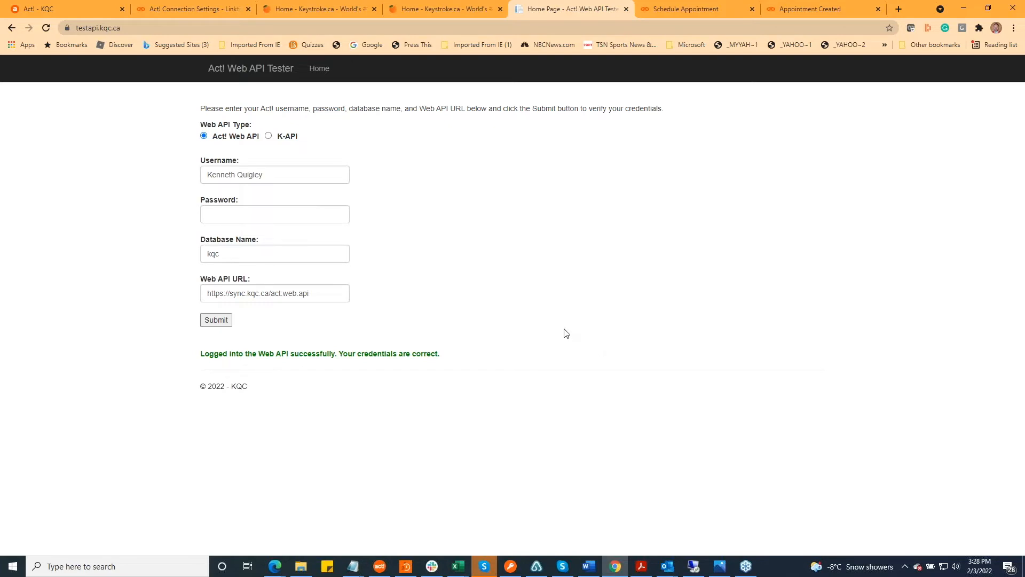
Return to Linktivity's Act! Web API connection settings, review them, and open the General Settings
click(189, 12)
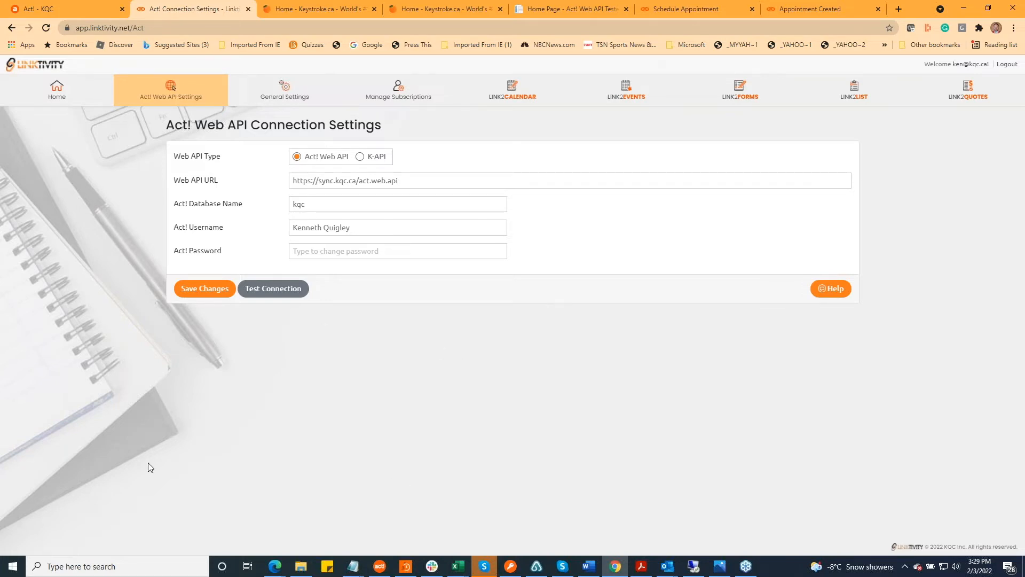
key(alt+Tab)
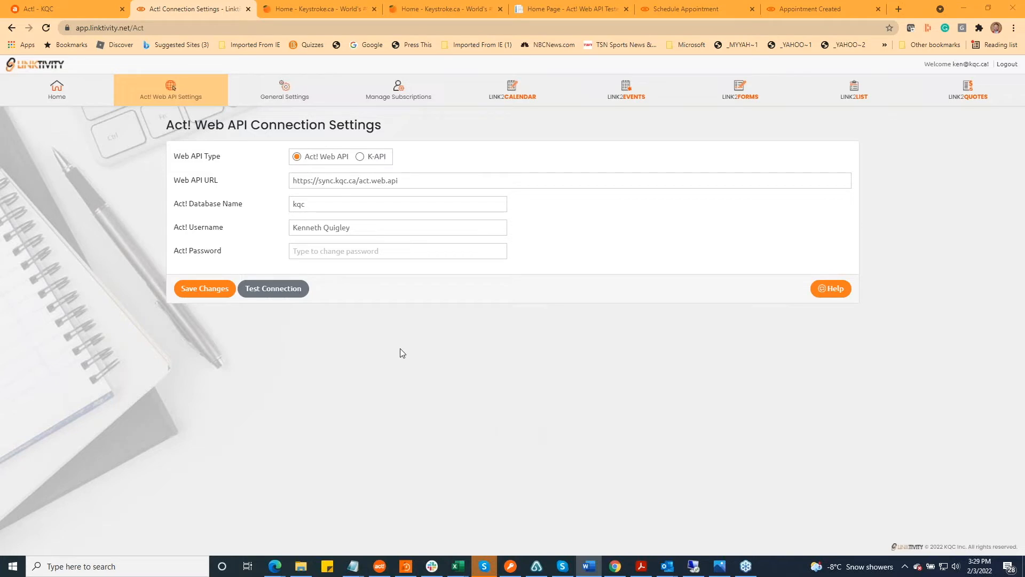
click(285, 91)
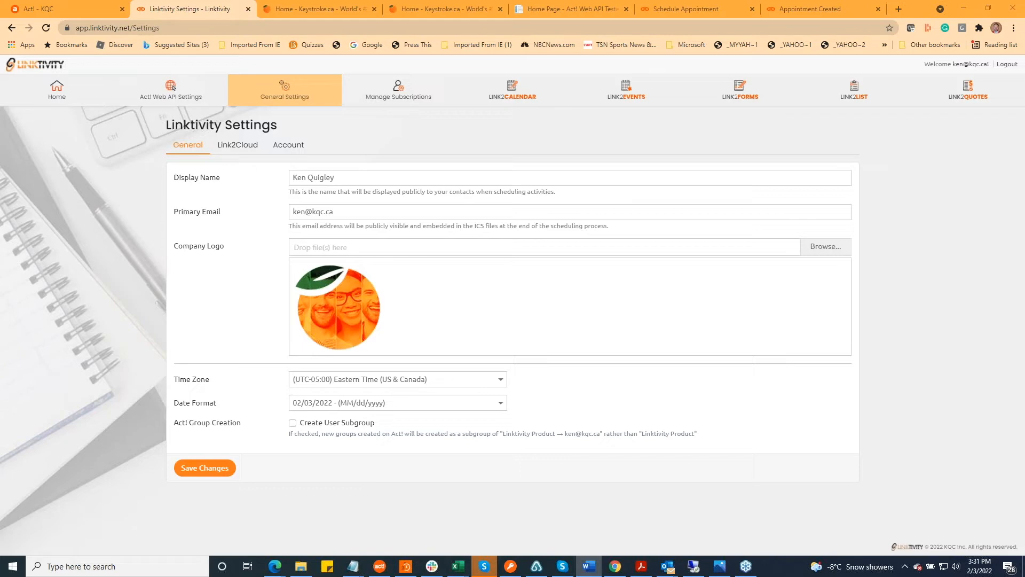
Bring the subgroups.JPG image over the browser, examine the user subgroup under Linktivity Forms, and close the image
drag(1024, 7, 481, 34)
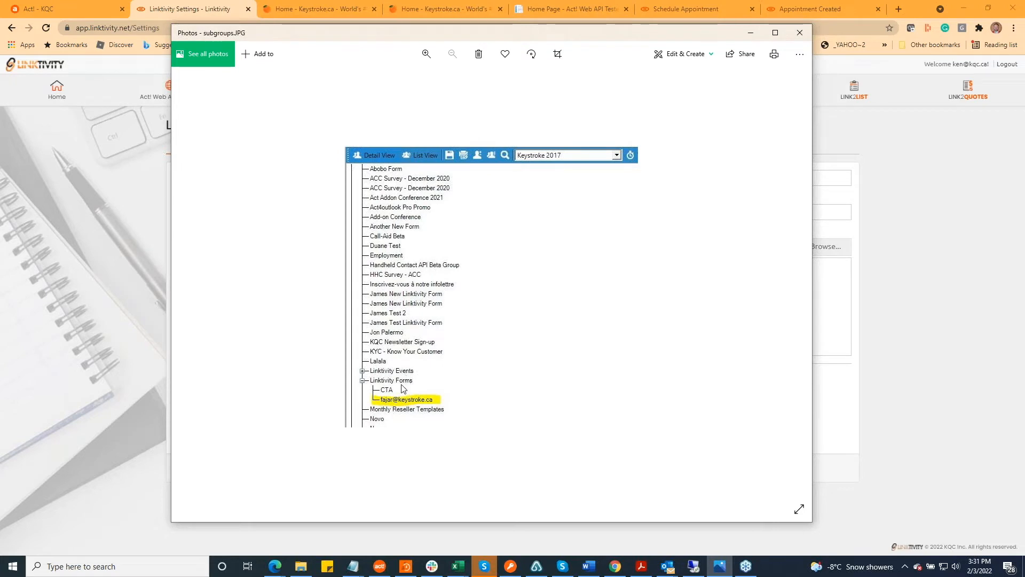
key(ctrl+plus)
key(ctrl+minus)
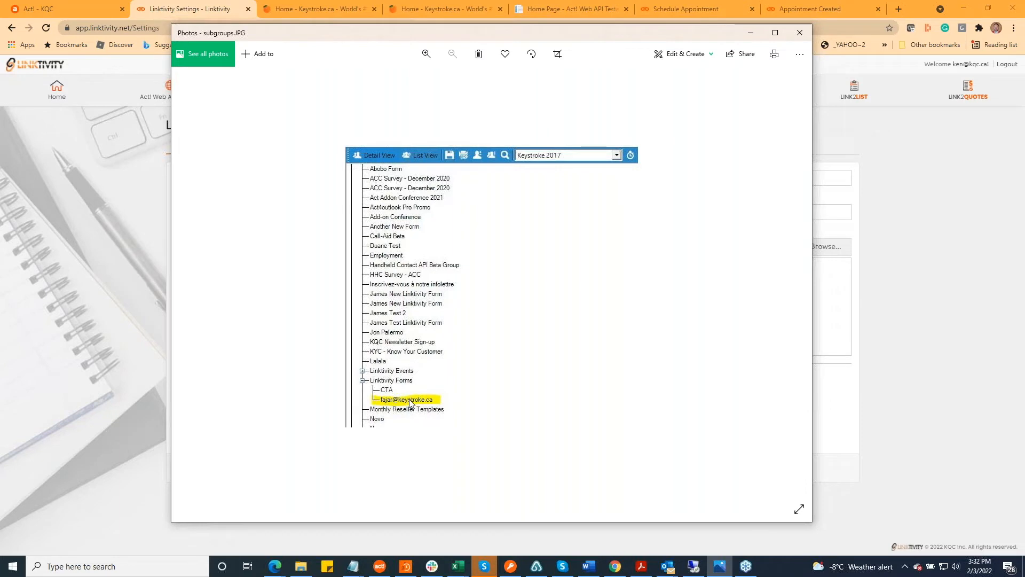
click(799, 33)
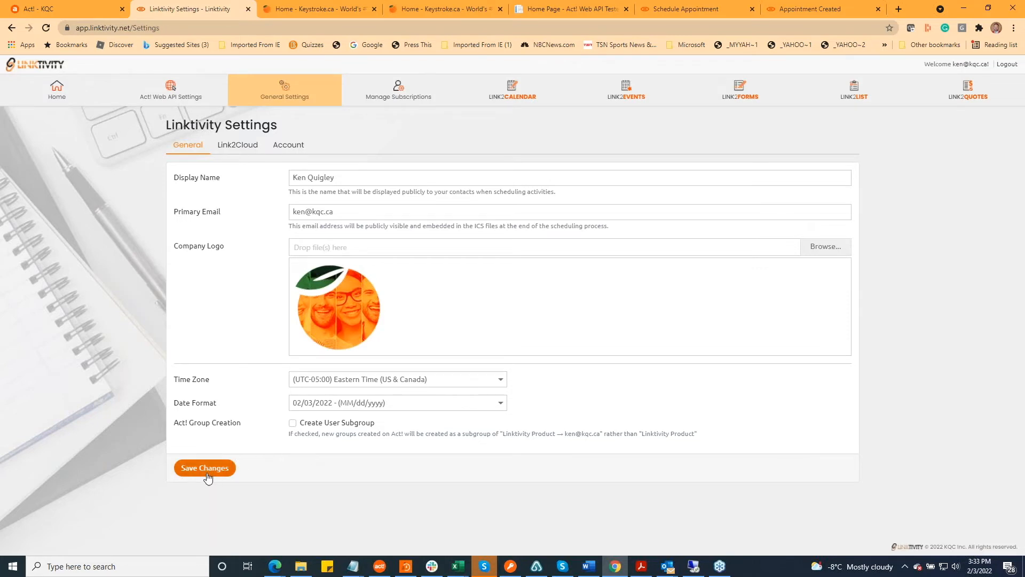
Review the Link2Cloud instance name setting and the Account details in the Linktivity settings
click(240, 148)
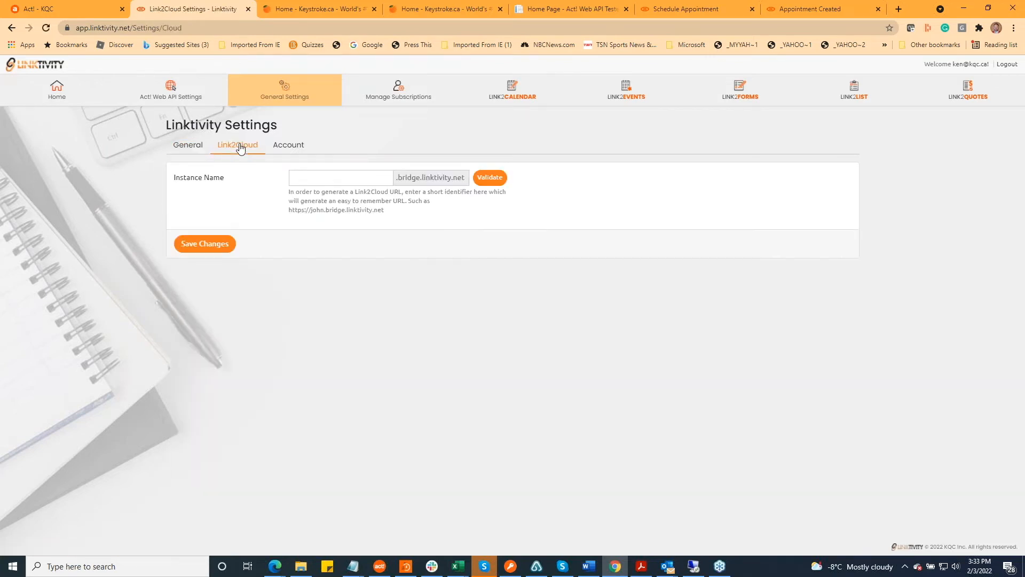
click(288, 150)
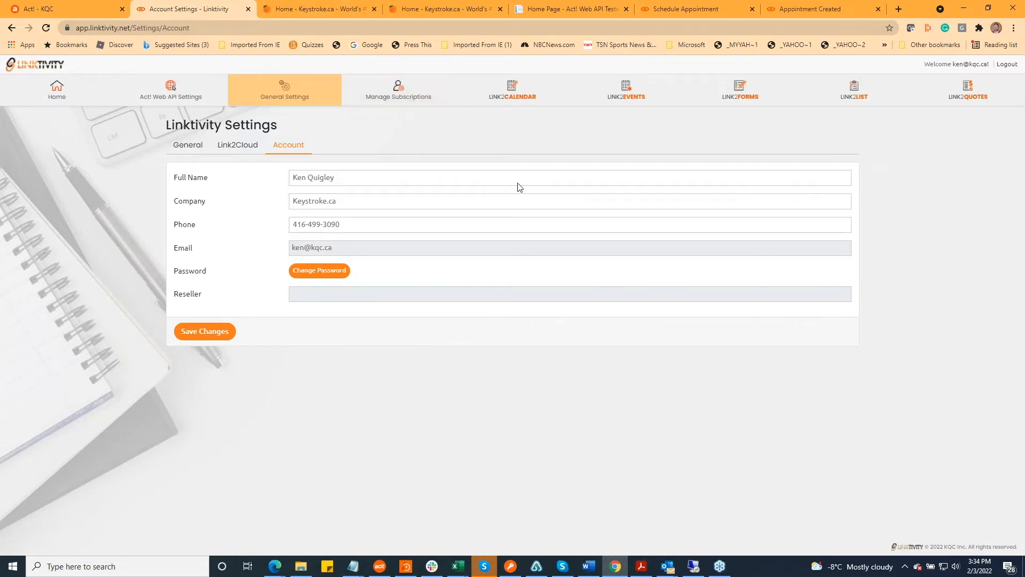
Open the Link2Calendar general settings, validate the existing custom calendar URL, and dismiss the availability message
click(510, 92)
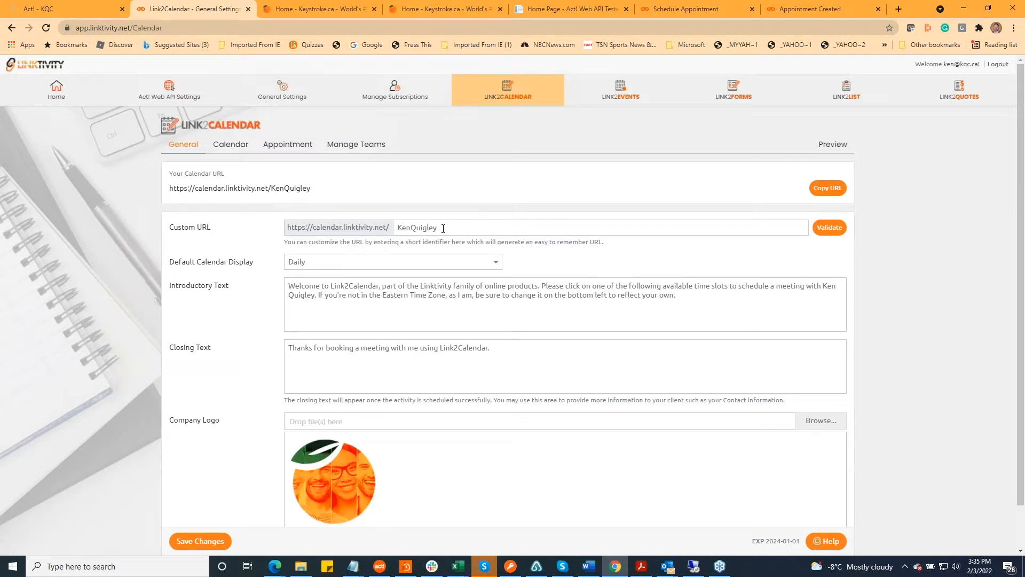
click(826, 233)
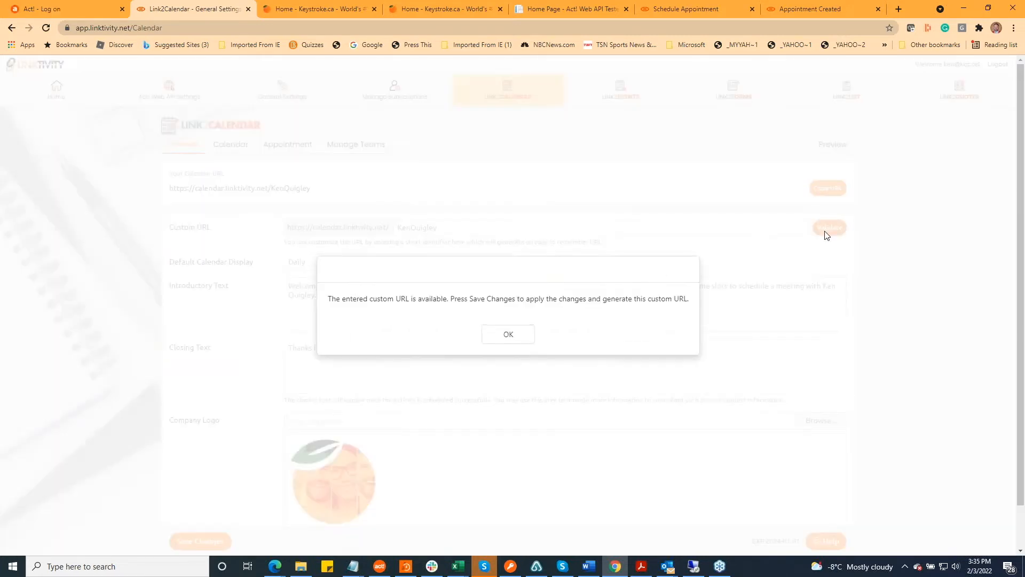
click(508, 336)
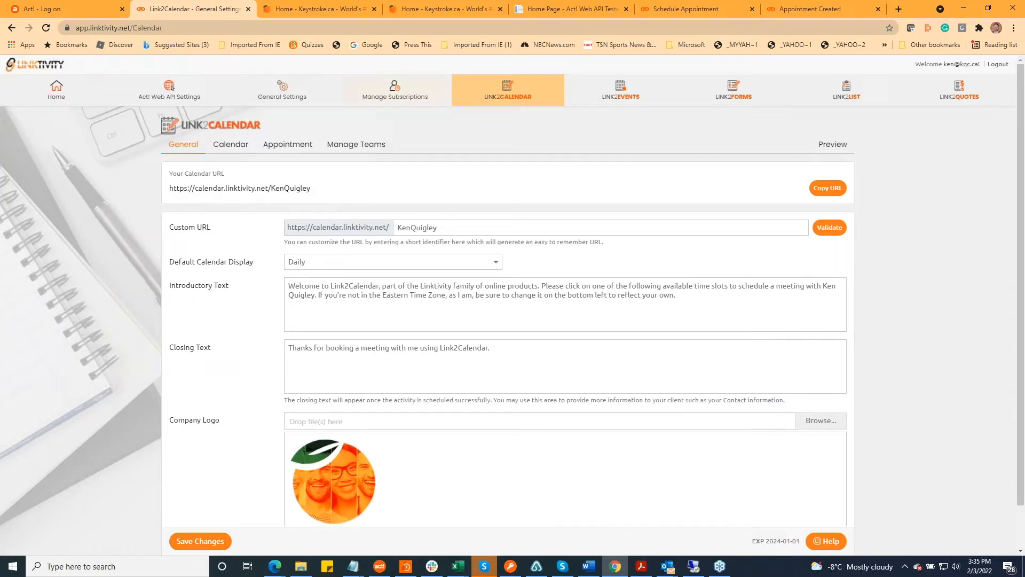
Load the custom calendar.linktivity.net URL in the Appointment Created tab, dismiss the time zone notice, and look over the daily time slots
click(818, 8)
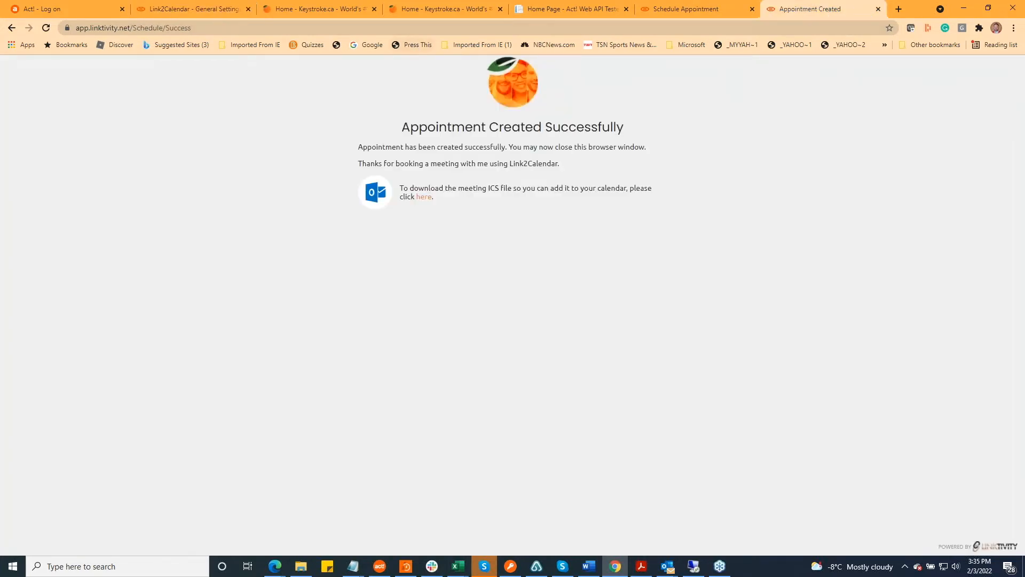
click(301, 24)
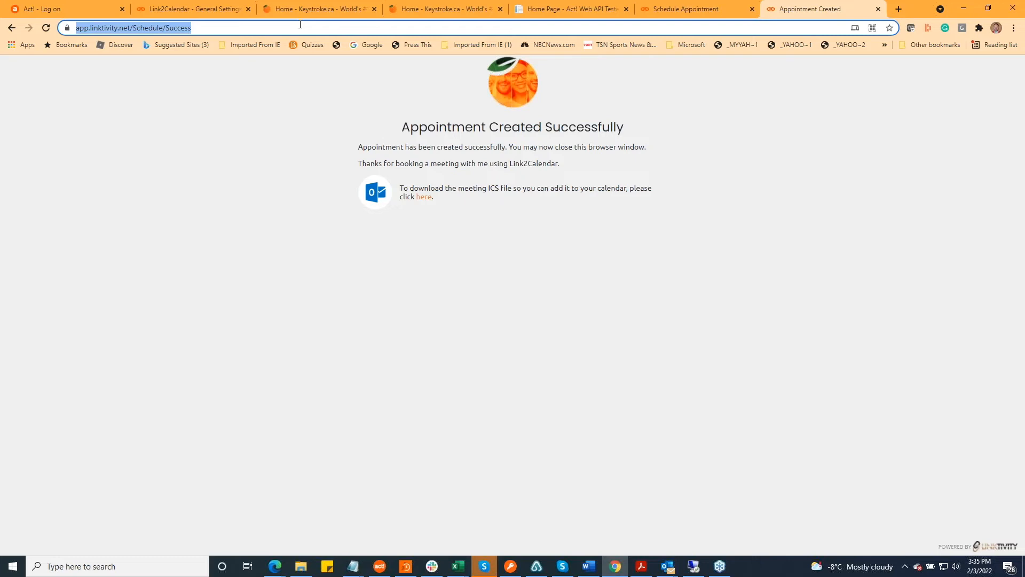
text(calendar)
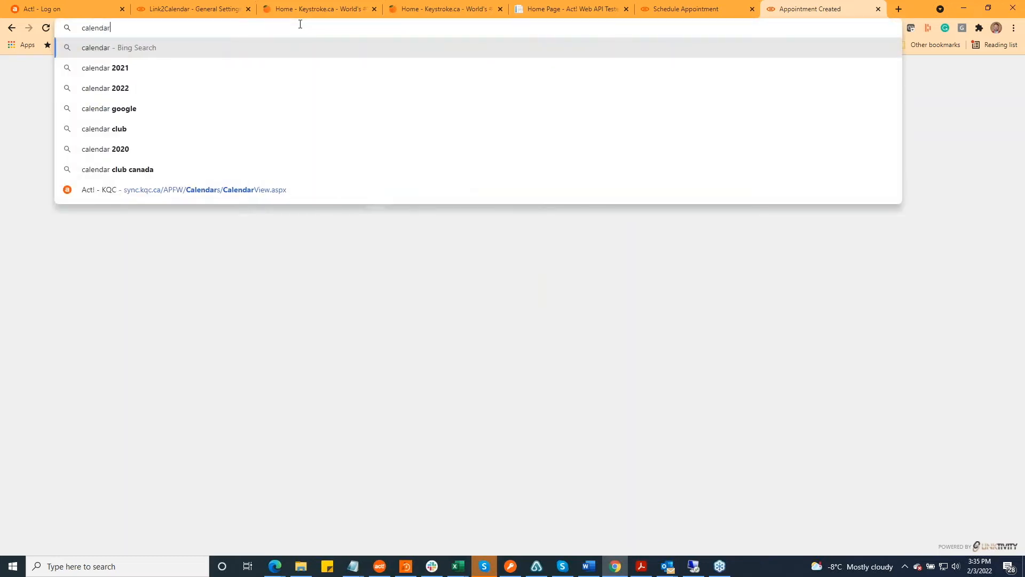
text(.)
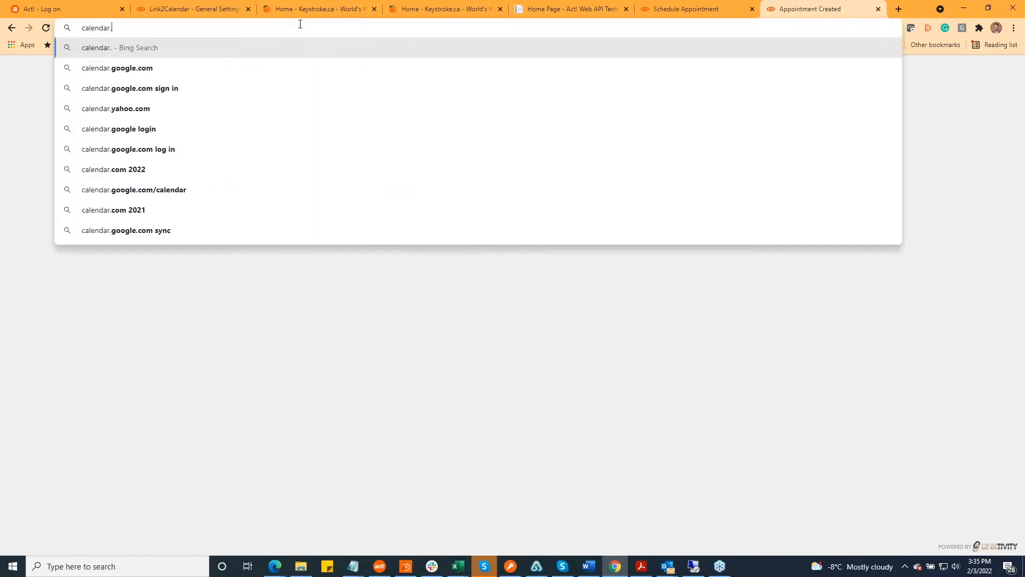
text(linktivity)
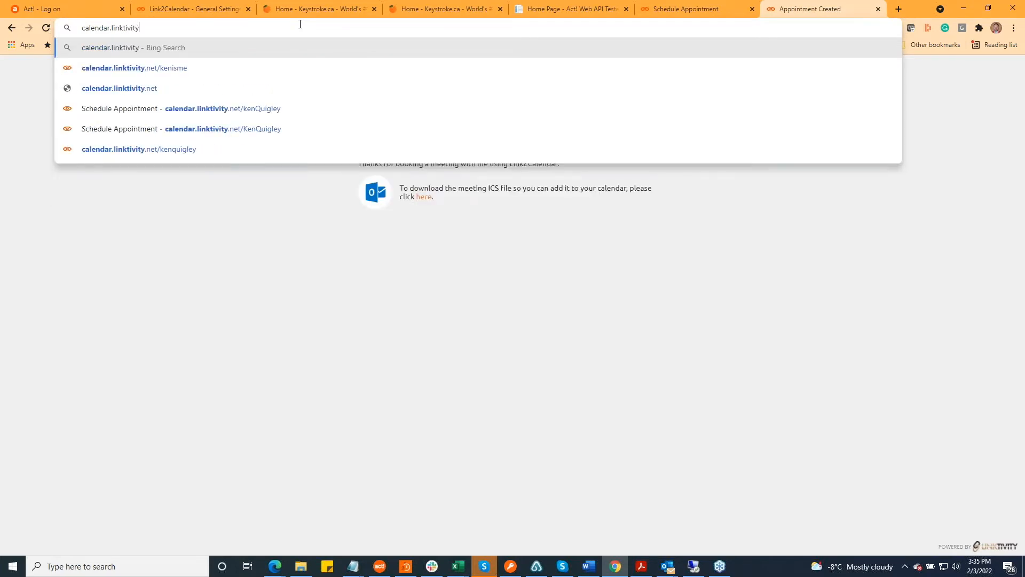
text(.net/kenquigley)
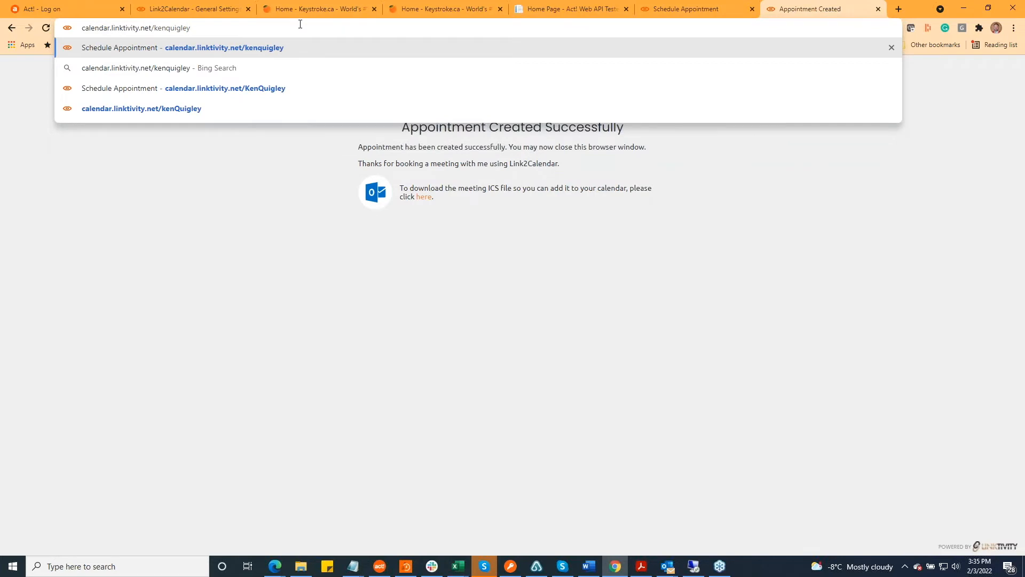
key(Return)
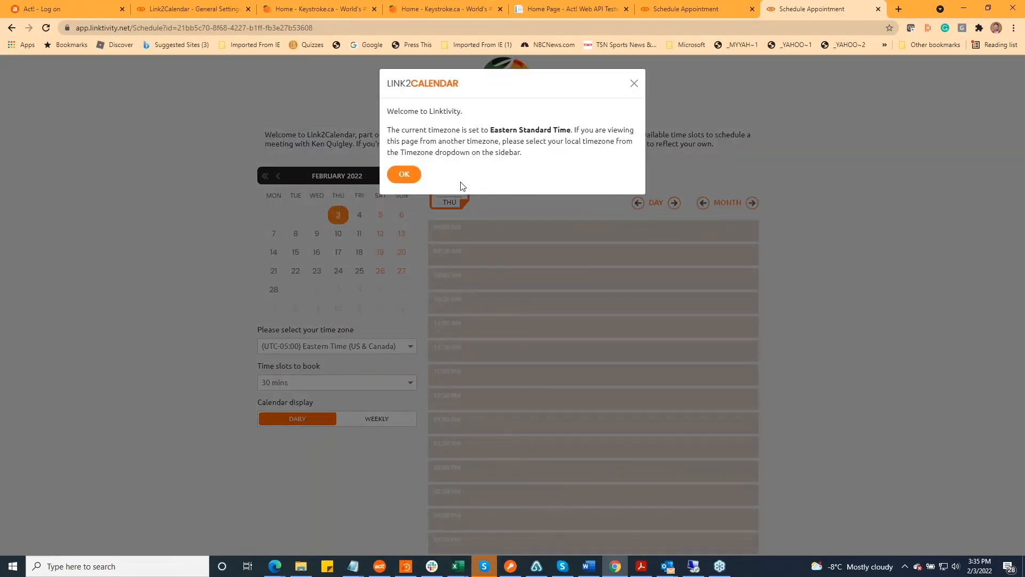
click(422, 167)
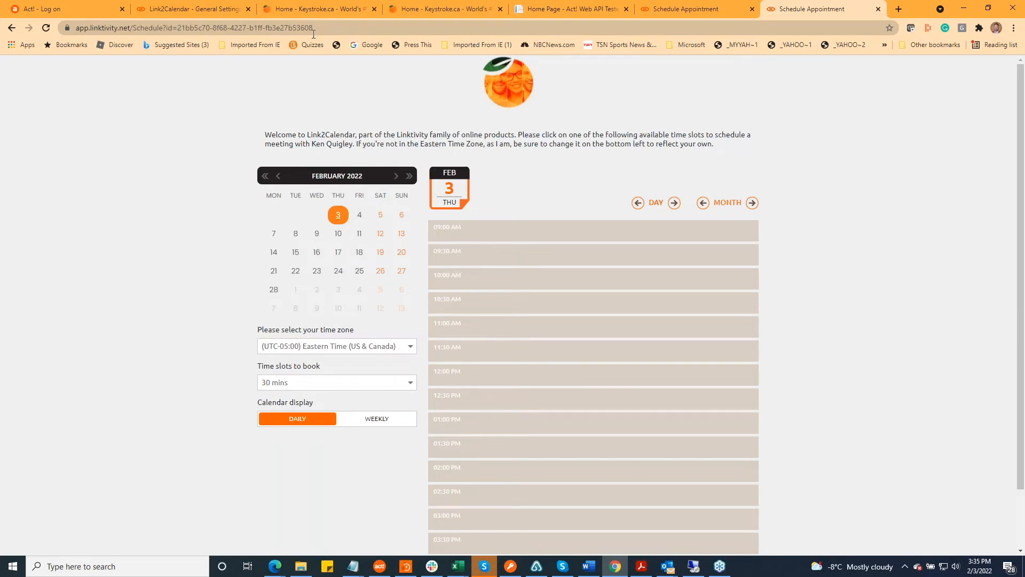
scroll(740, 251, down, 1)
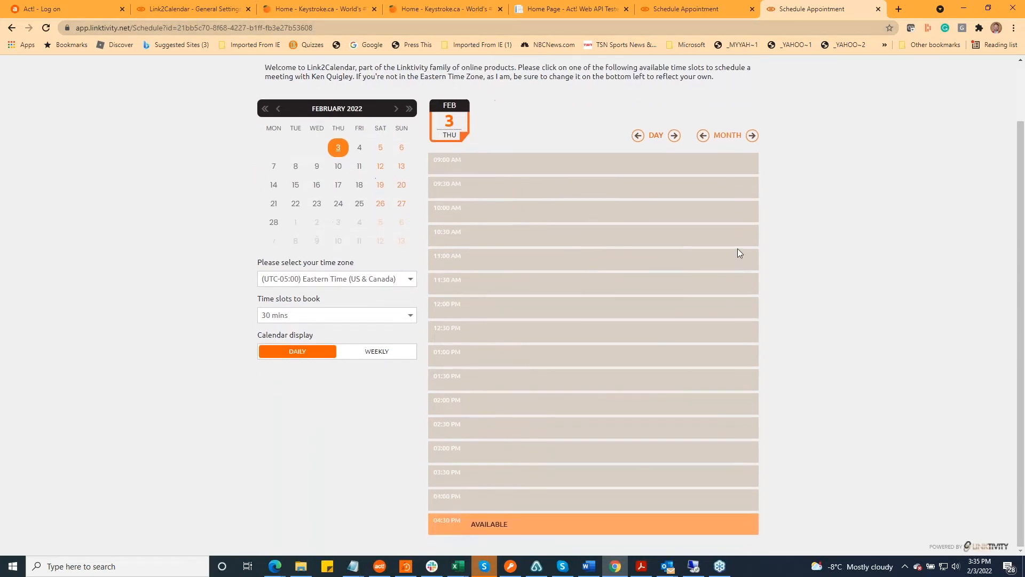
scroll(816, 272, up, 1)
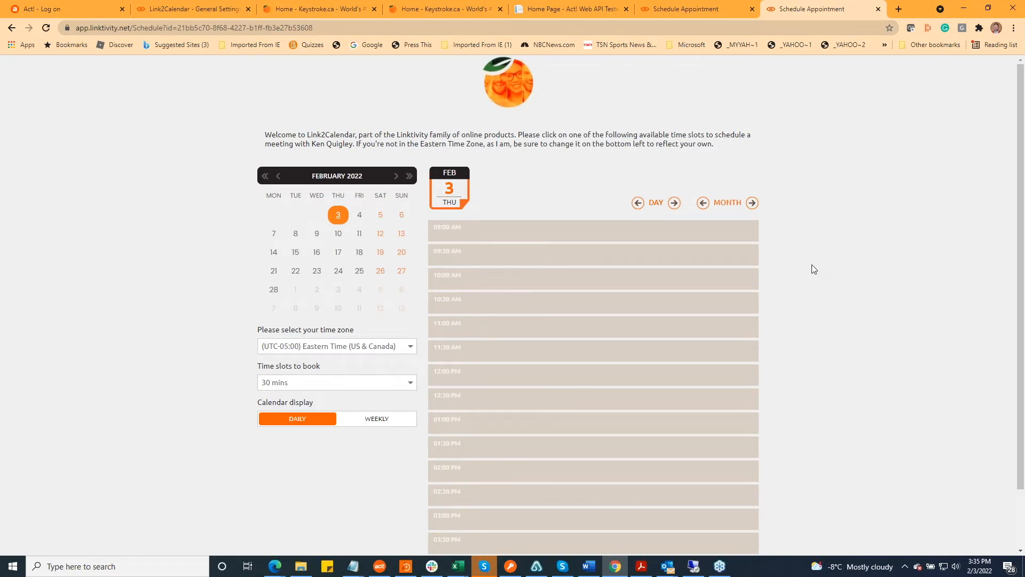
Return to the Link2Calendar general settings and view the Default Calendar Display options without changing the selection
click(209, 10)
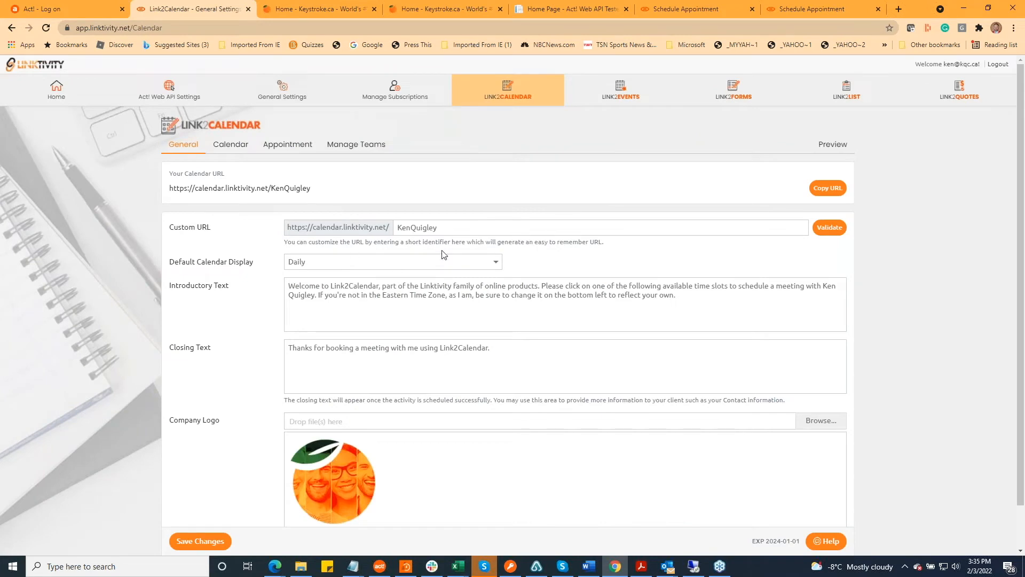
click(495, 263)
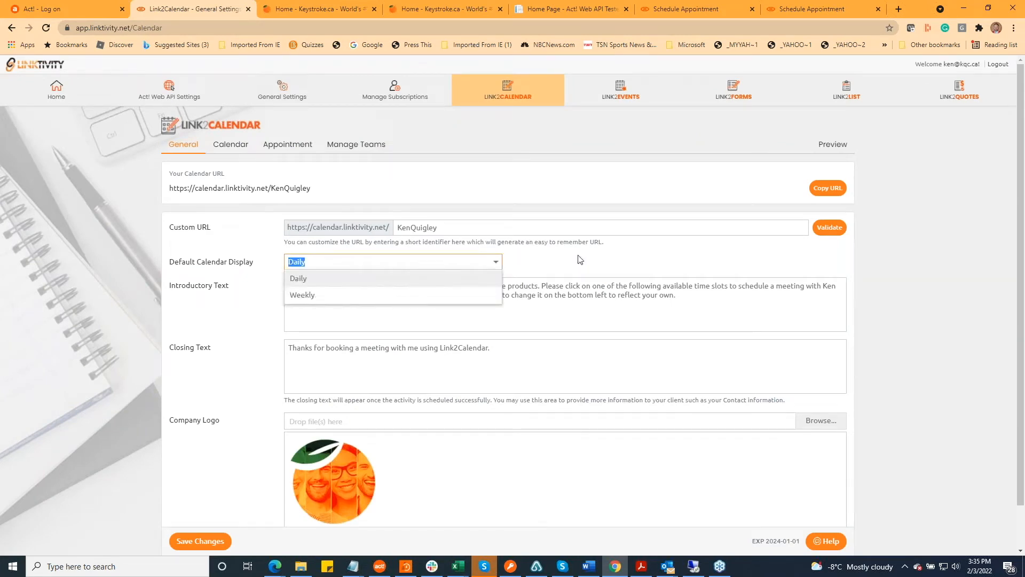
click(580, 260)
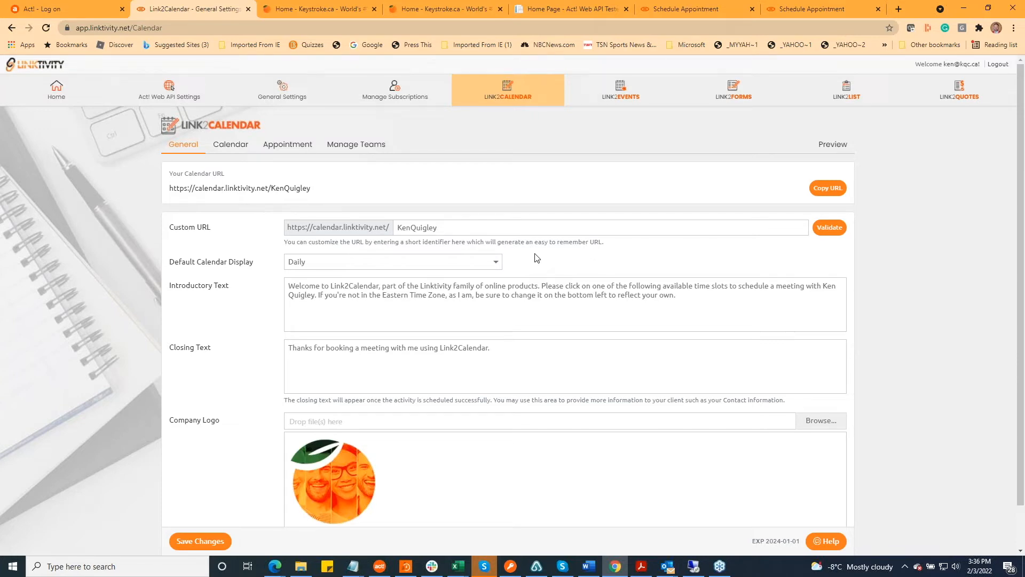
Compare the Introductory Text setting with the welcome text on the public booking page, and return to the general settings
key(alt+Tab)
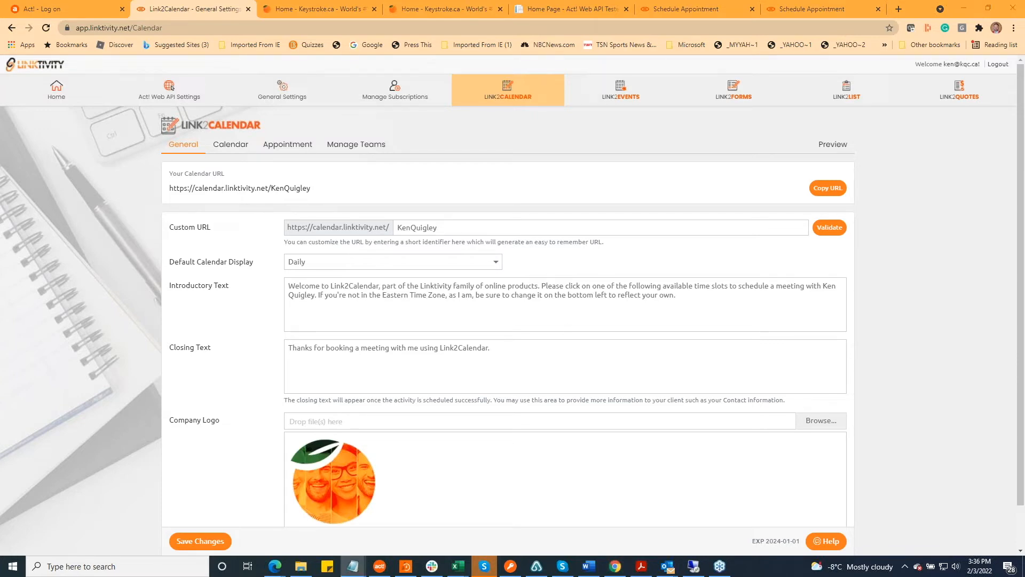
click(323, 296)
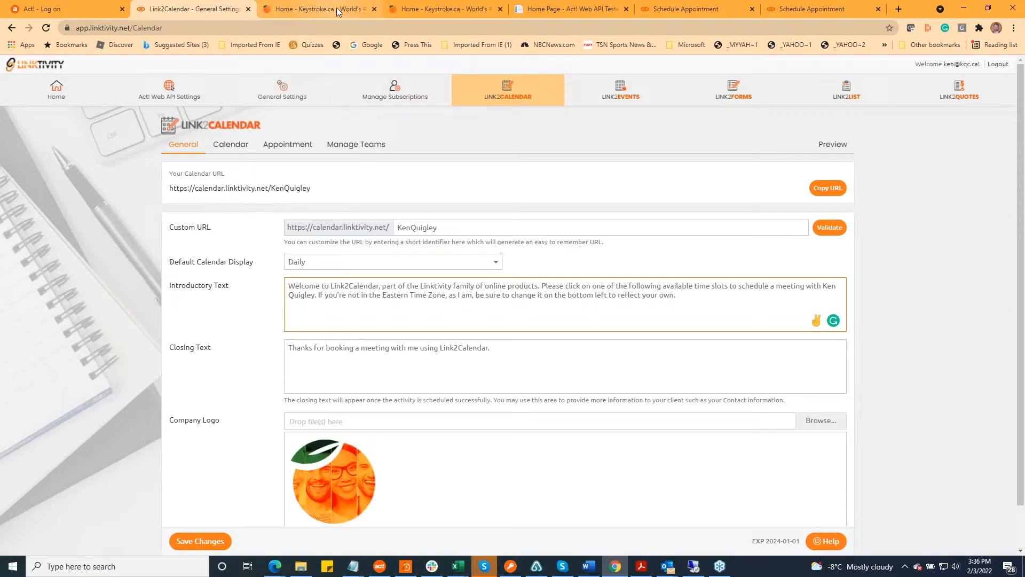
click(684, 9)
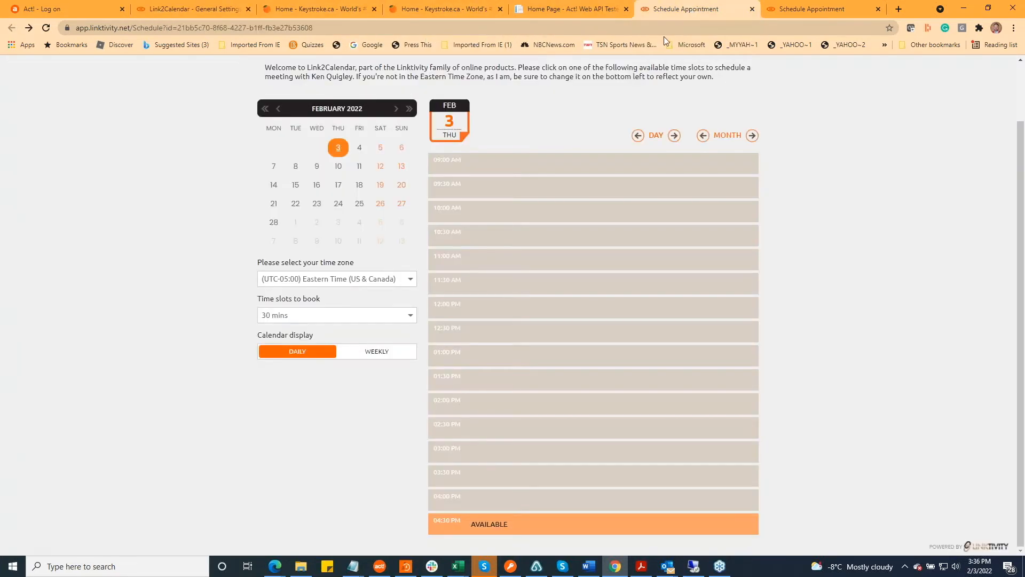
scroll(489, 70, up, 2)
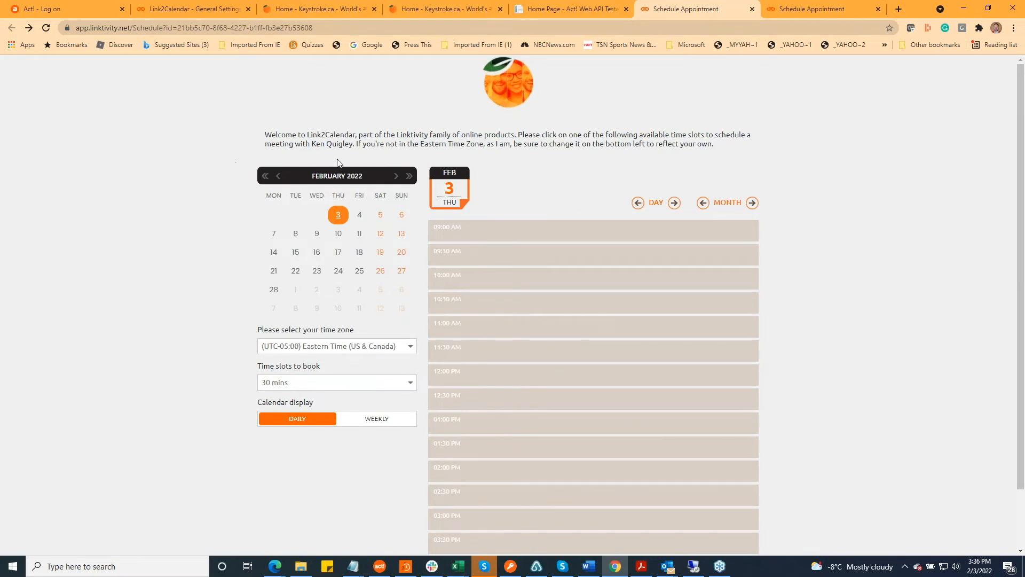
click(179, 10)
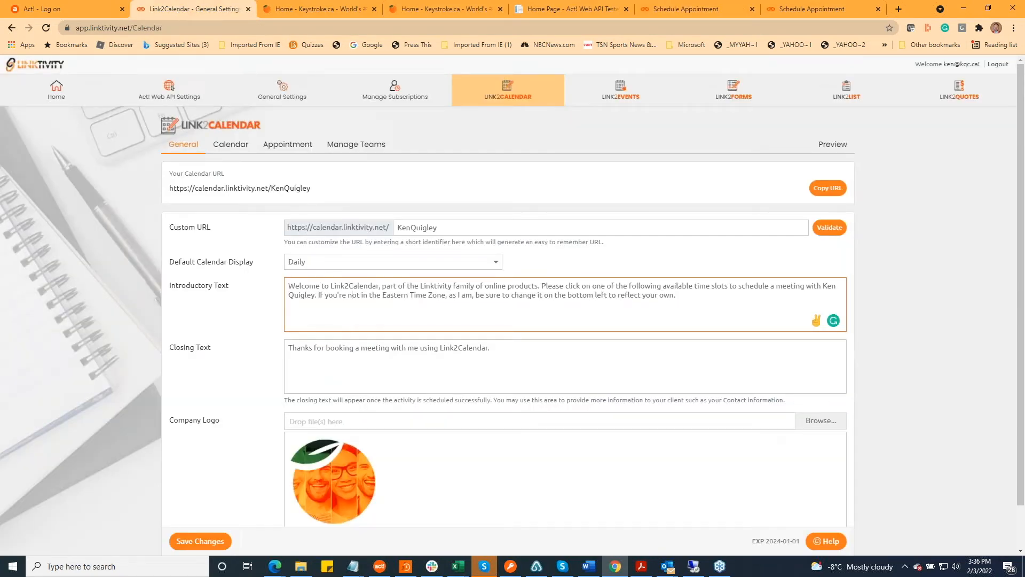
Replace the introductory text with "Your time is mine. Give it to me now!" and save the Link2Calendar settings
key(alt+Tab)
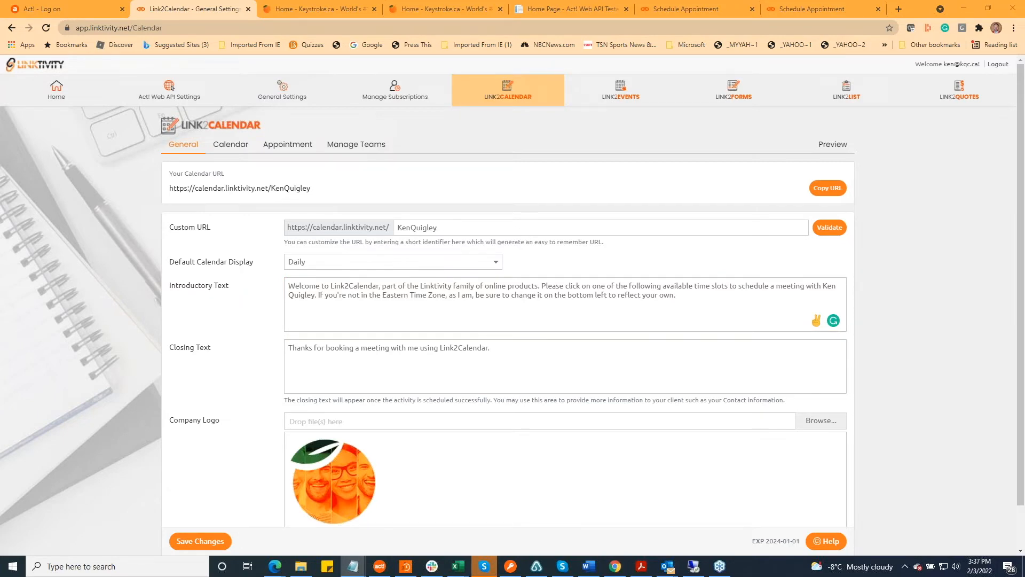
drag(683, 294, 177, 282)
text(Your time is mine. Give it to me now!)
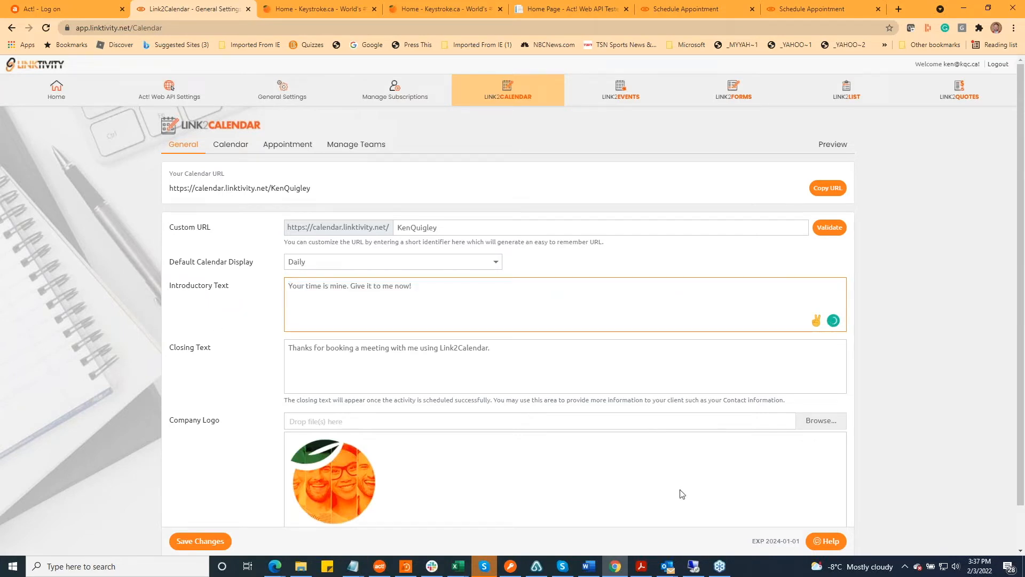
click(185, 541)
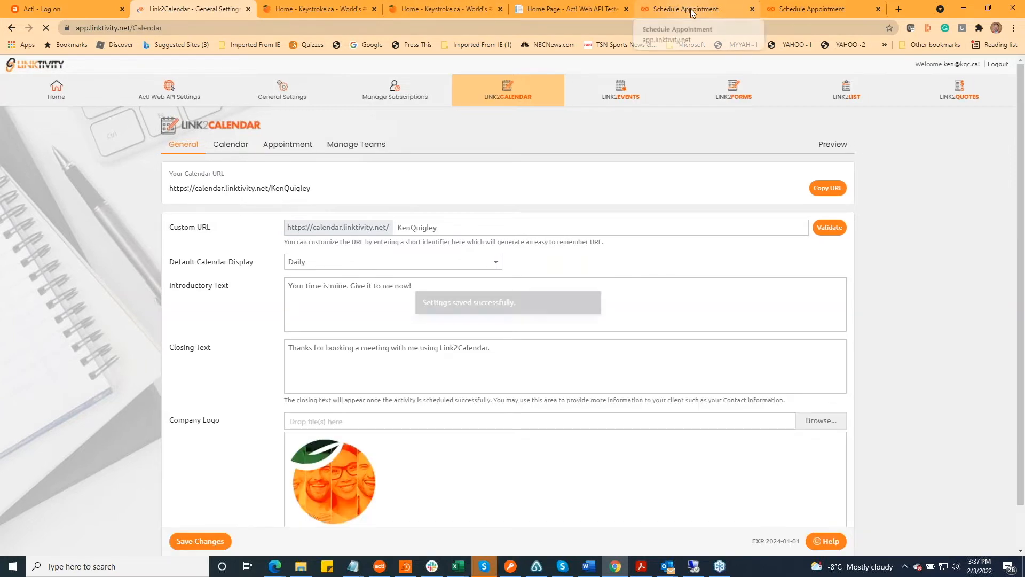
Reload the Schedule Appointment booking page and dismiss the time zone notice to check its introductory text
click(691, 13)
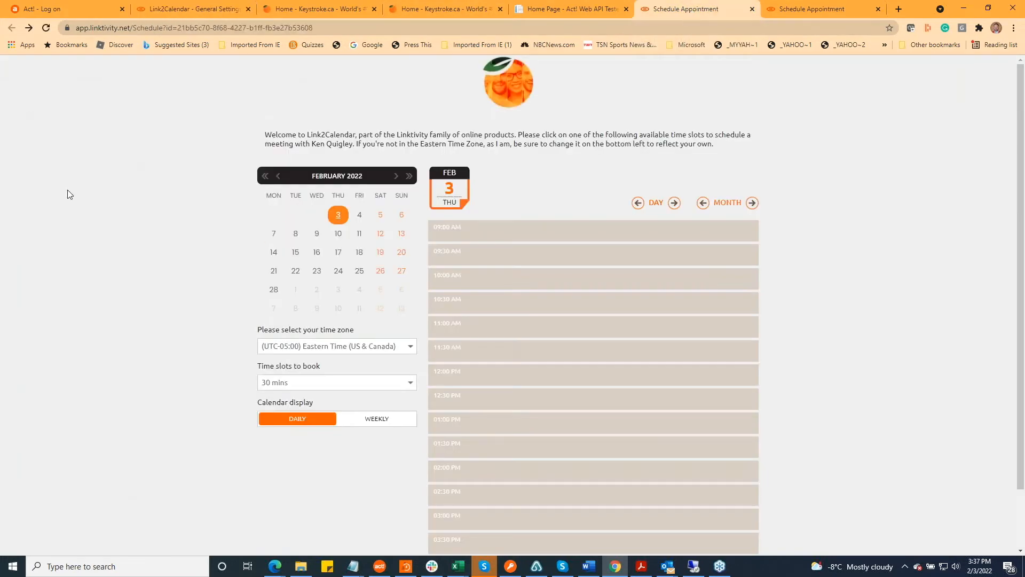
click(45, 28)
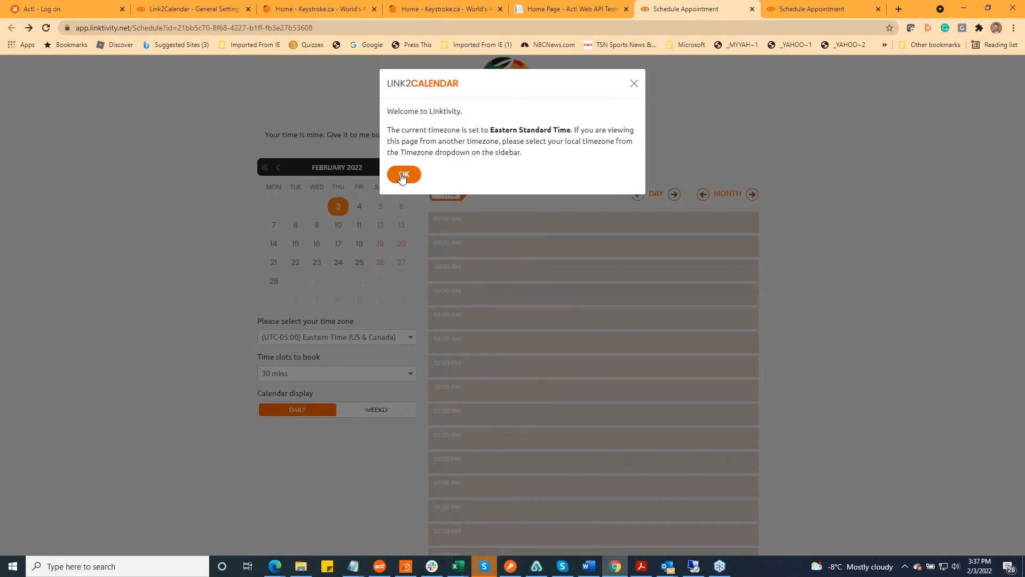
click(403, 175)
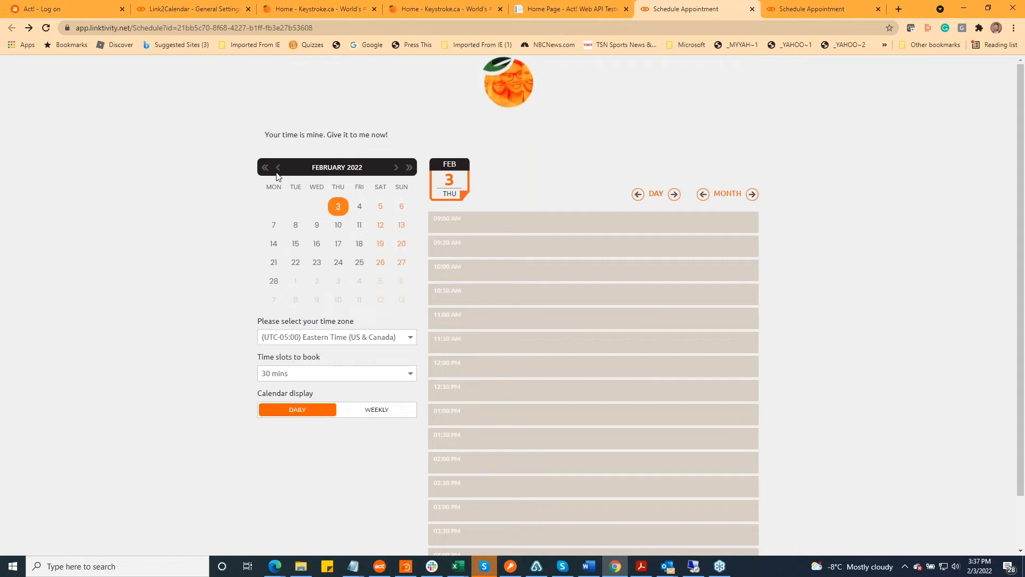
Restore the original "Welcome to Link2Calendar" introductory text in the general settings and save the changes
click(198, 10)
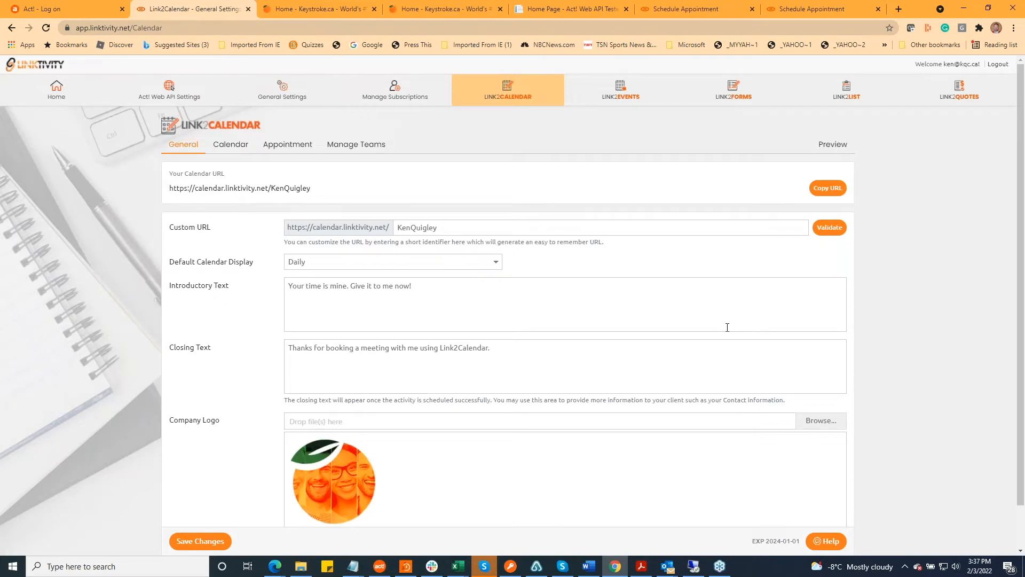
key(alt+Tab)
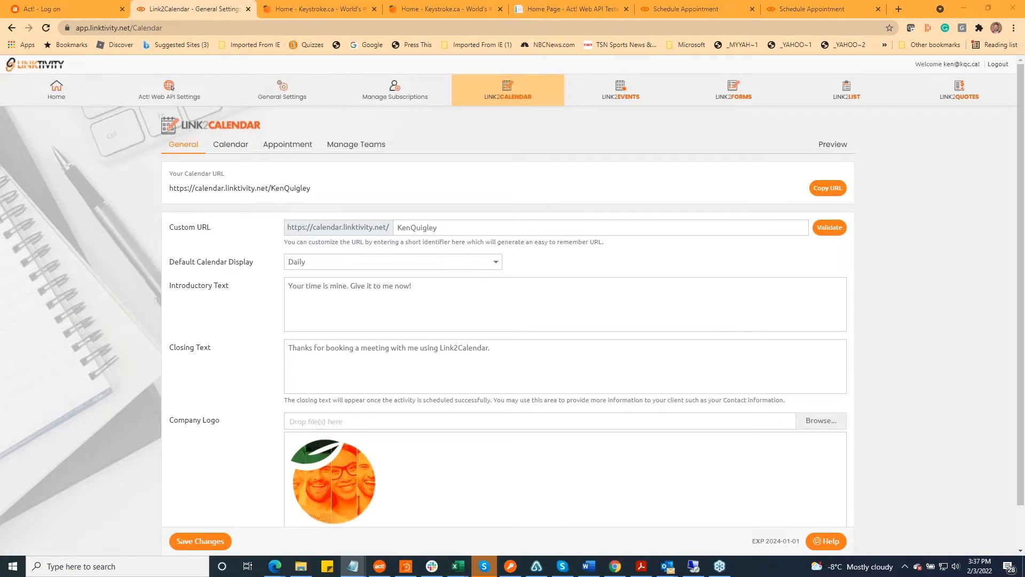
key(alt+Tab)
click(405, 305)
key(ctrl+a)
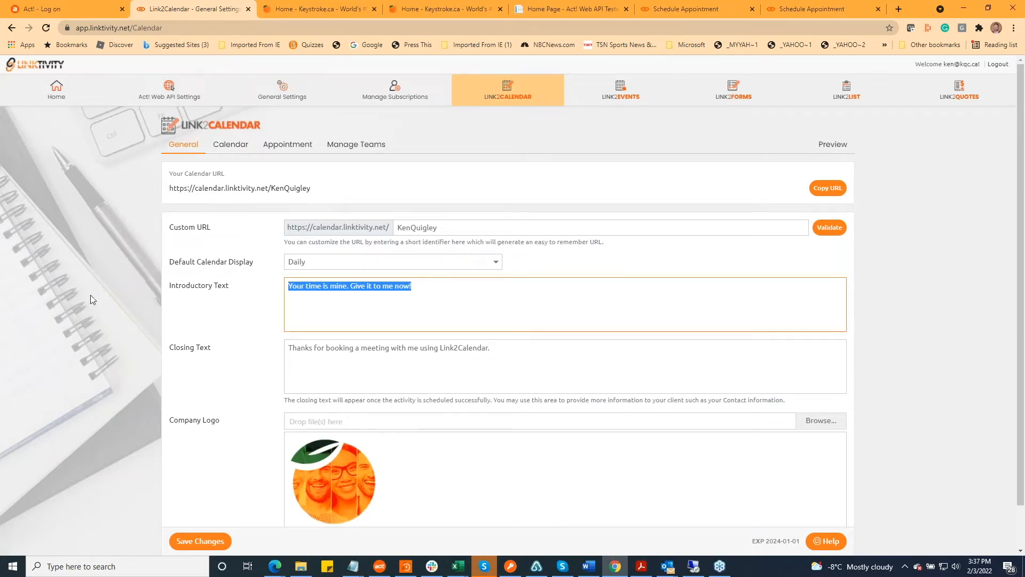
text(Welcome to Link2Calendar, part of the Linktivity family of online products. Please click on one of the following available time slots to schedule a meeting with Ken Quigley. If you're not in the Eastern Time Zone, as I am, be sure to change it on the bottom left to reflect your own.)
click(188, 541)
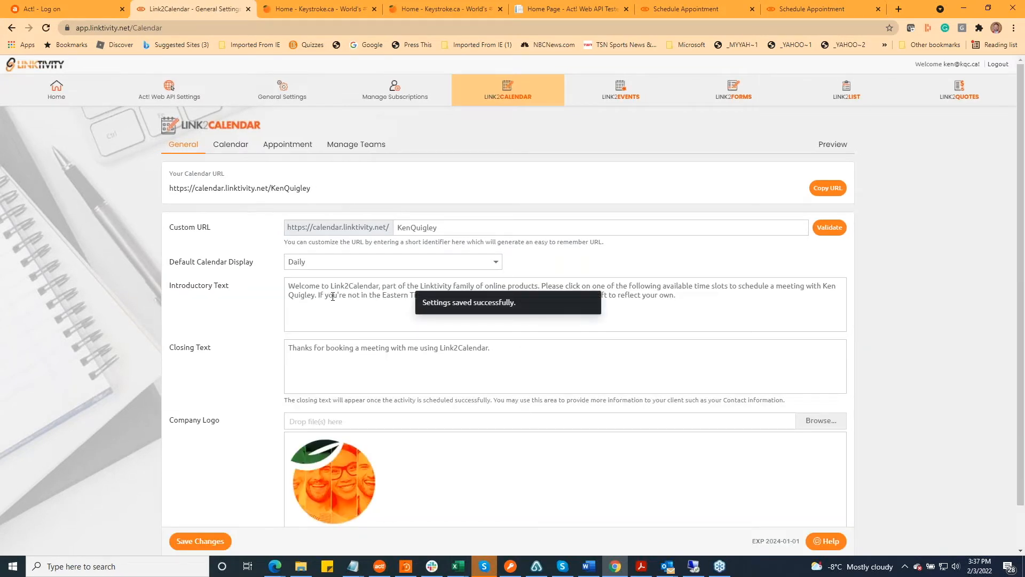
Try to bold "Linktivity" in the introductory text with <b></b> tags and save, and go back to the Link2Calendar general settings
click(333, 295)
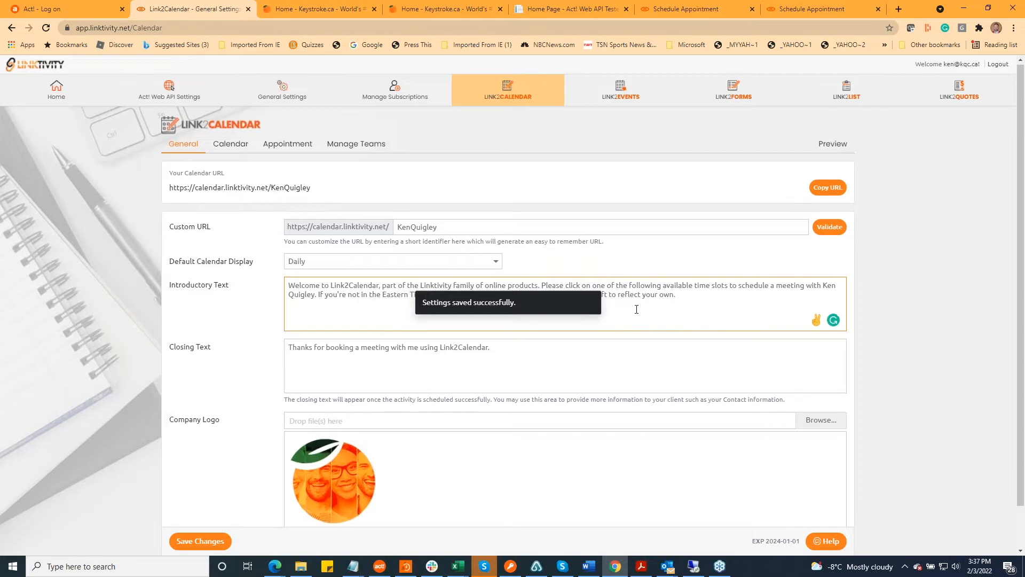
scroll(644, 299, down, 1)
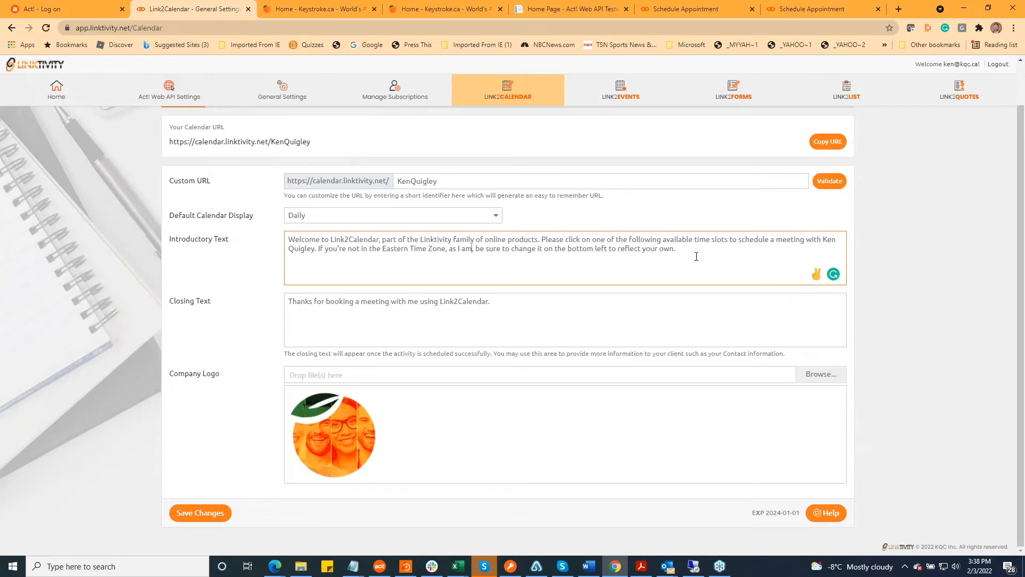
text(<b>)
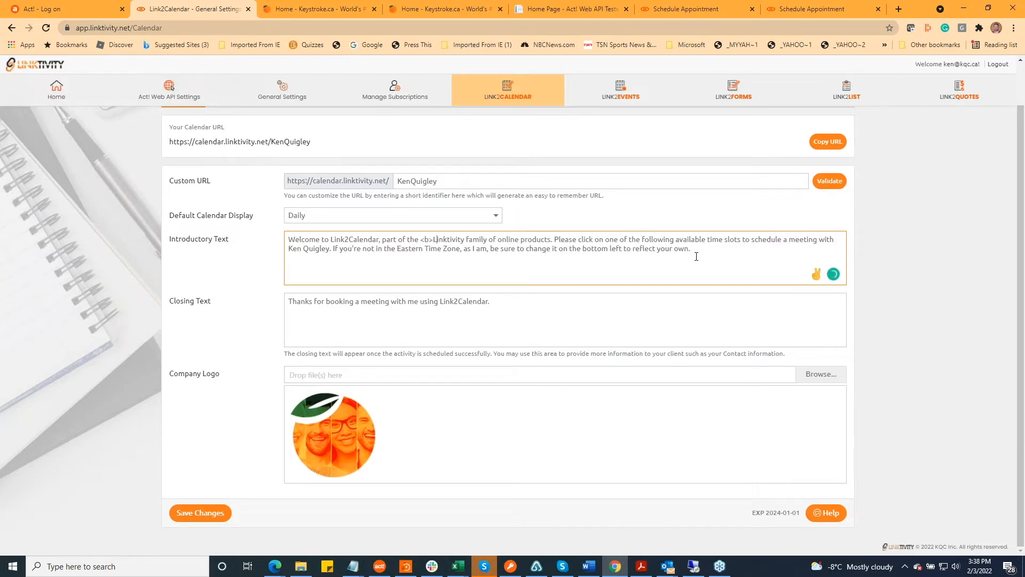
key(Right)
key(Right)
text(</b)
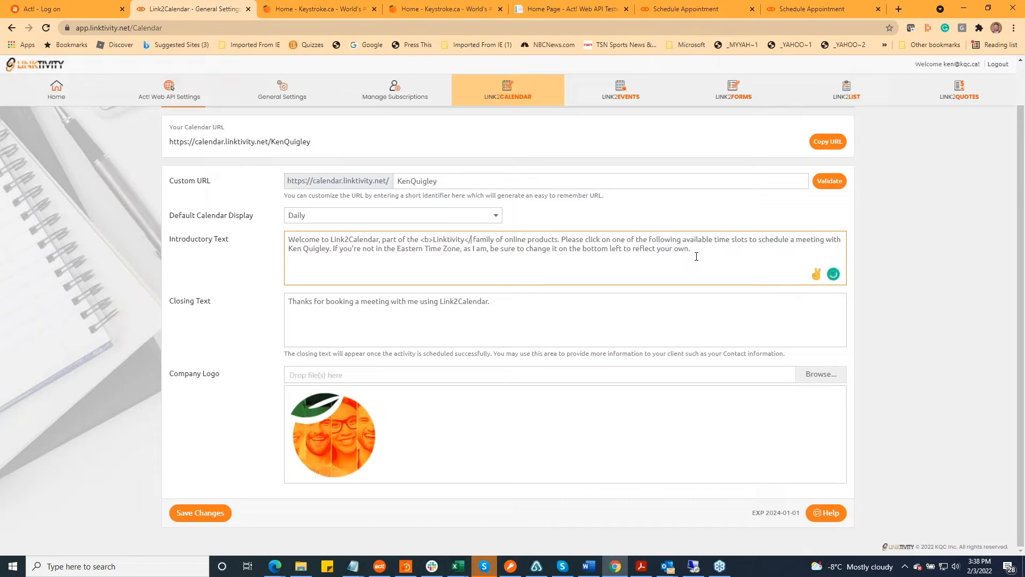
text(>)
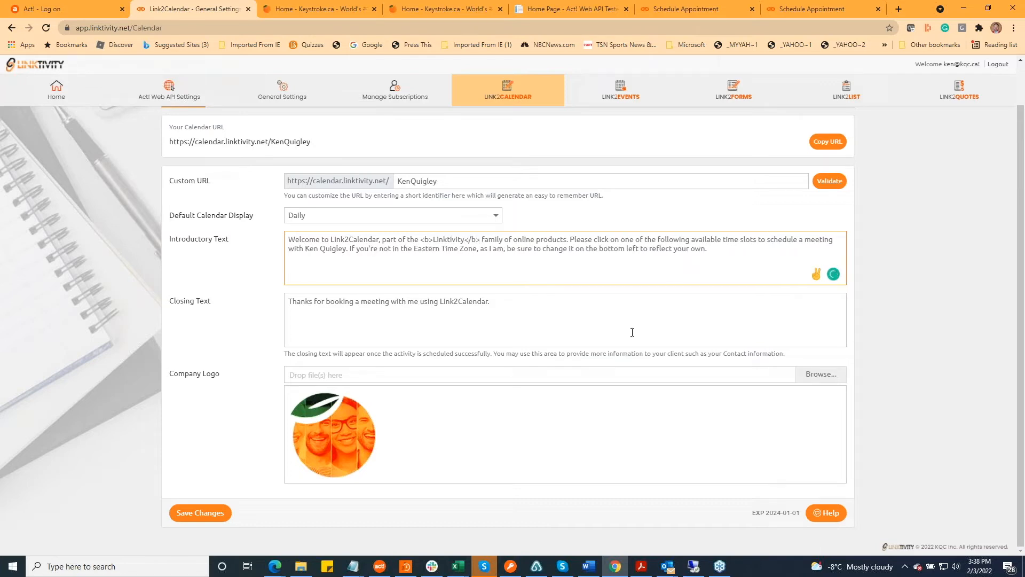
click(213, 513)
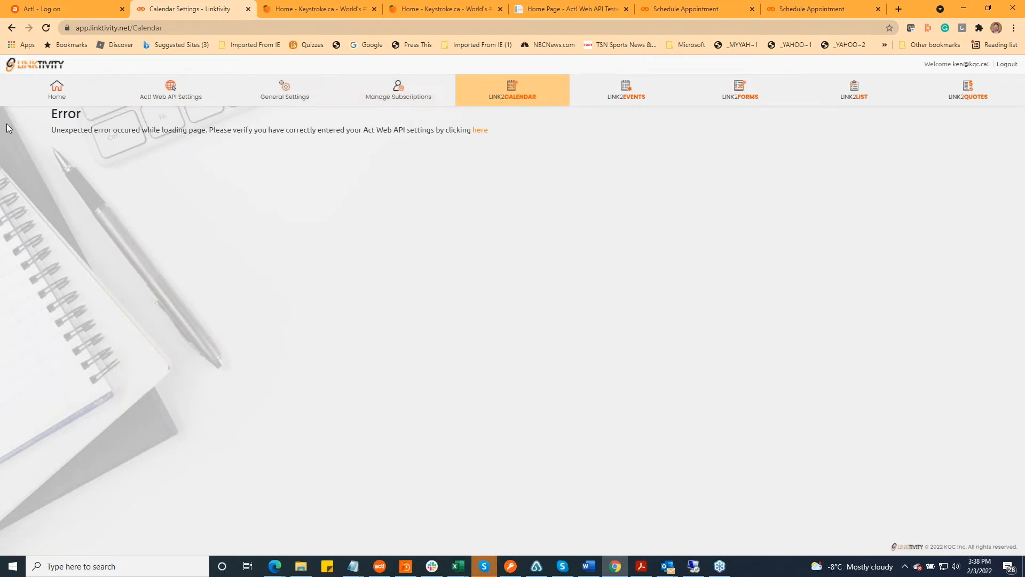
click(12, 28)
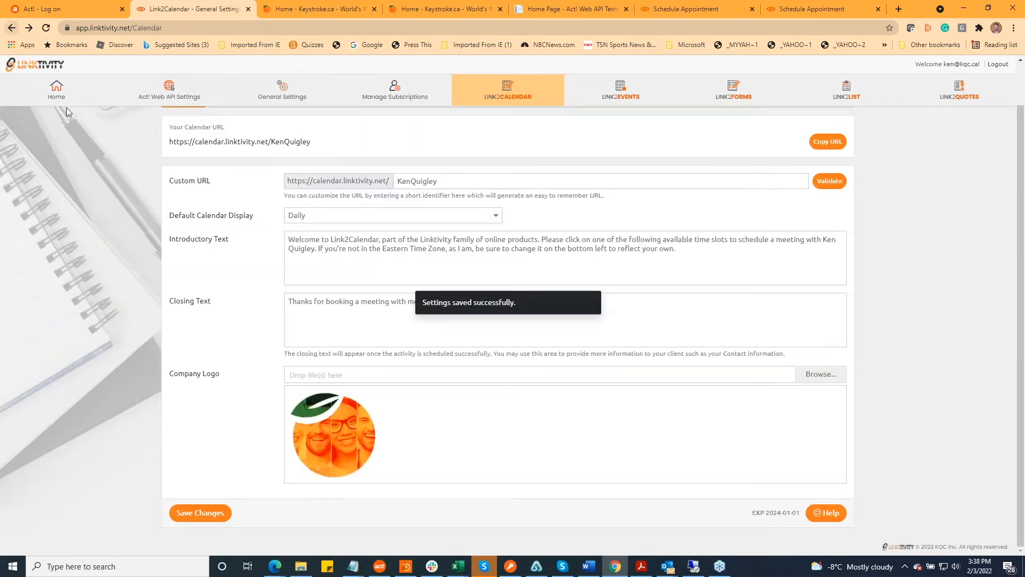
drag(489, 239, 498, 239)
click(536, 240)
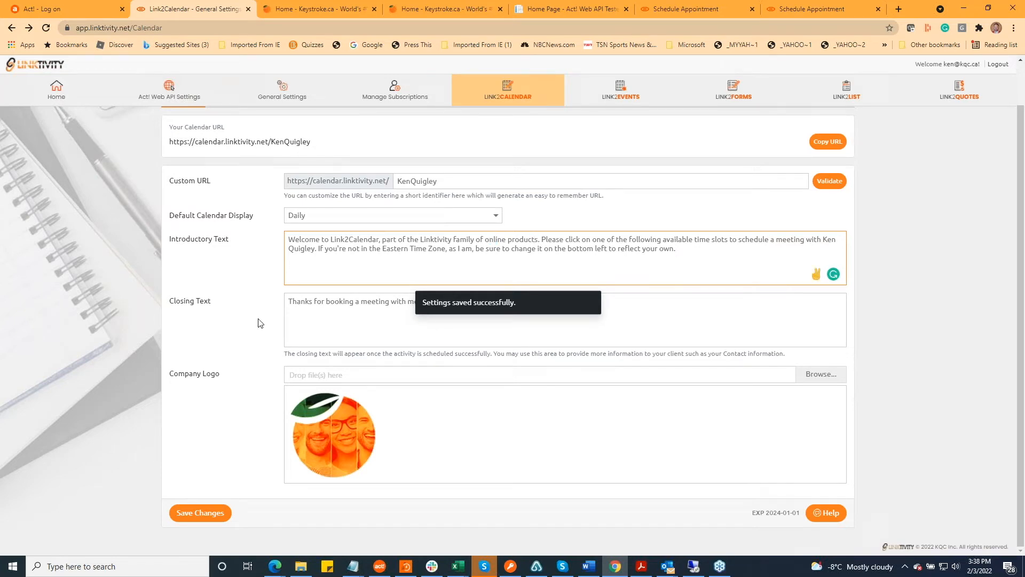
Examine the closing text and company logo settings, opening the logo file selection and cancelling it without choosing a file
click(302, 305)
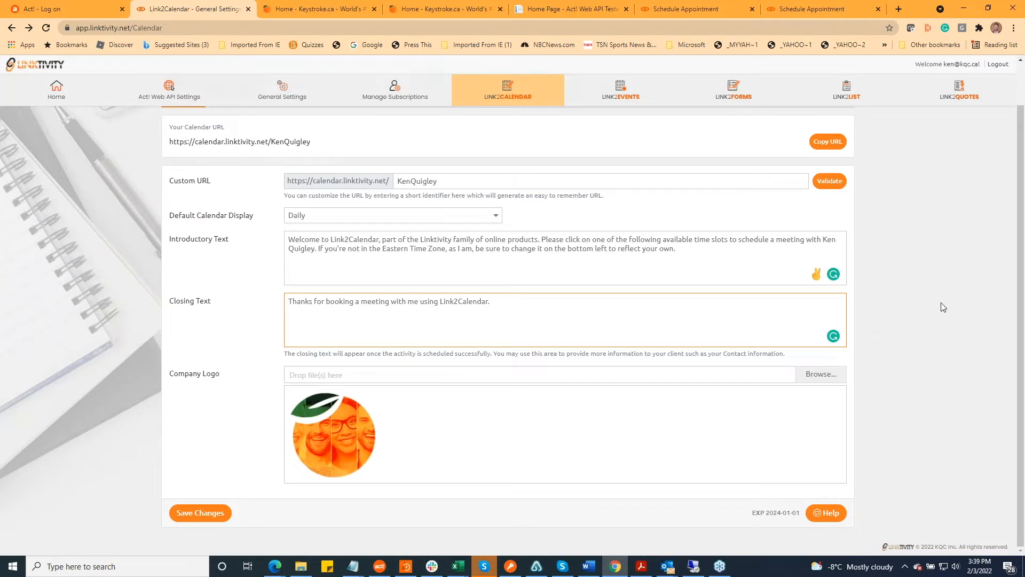
scroll(1014, 301, up, 1)
scroll(1013, 301, down, 1)
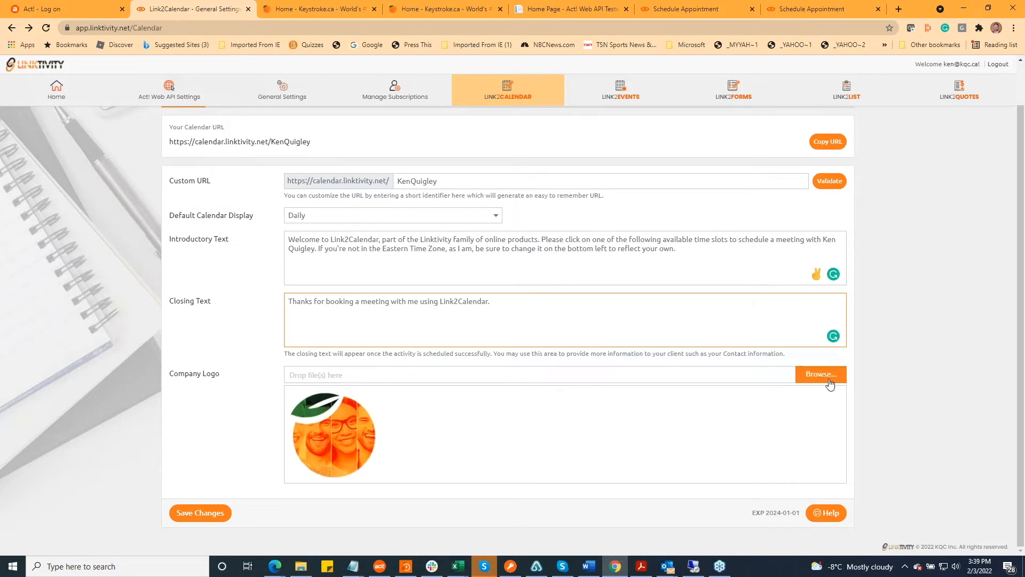
click(888, 387)
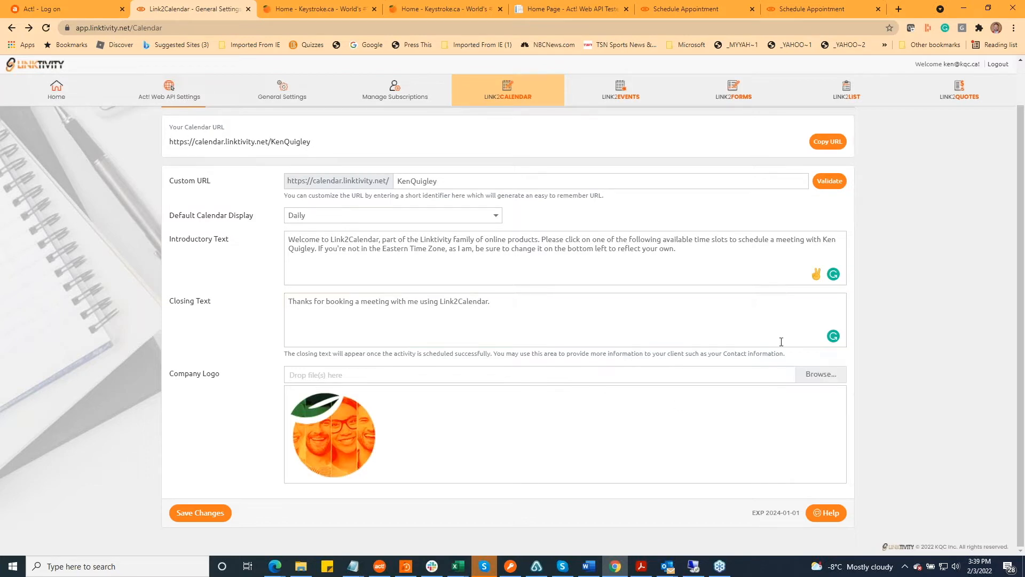
click(821, 374)
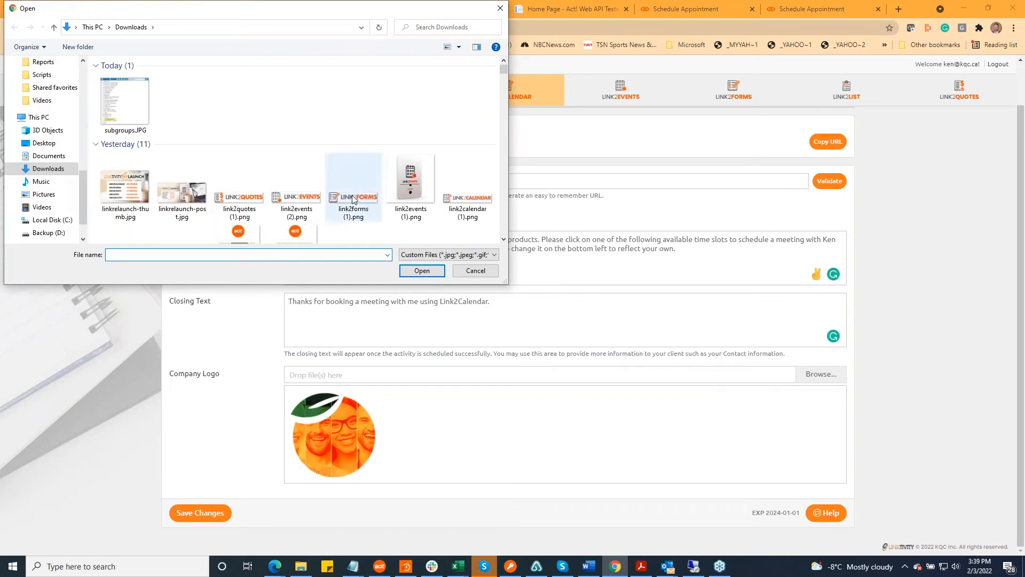
click(471, 271)
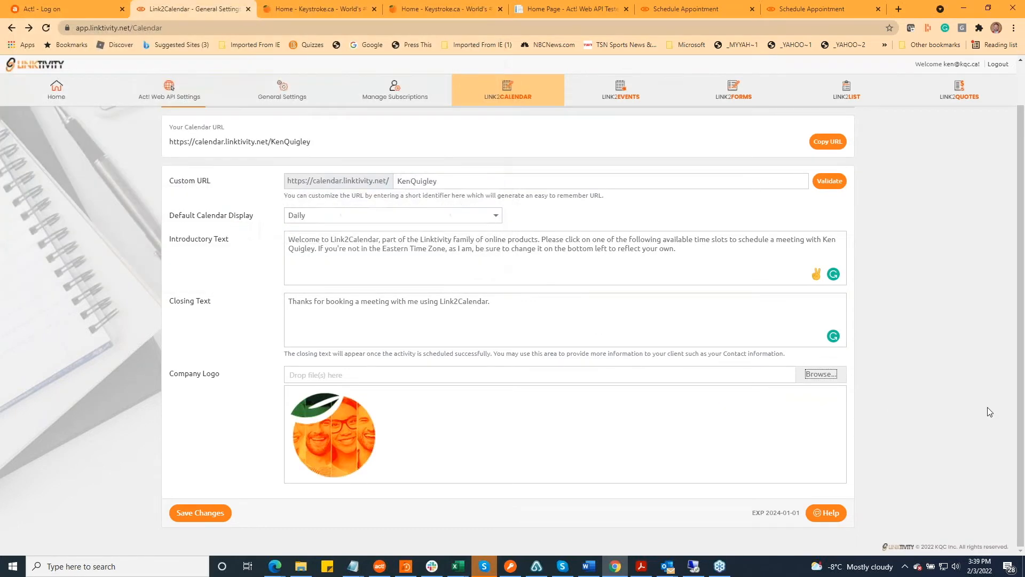
scroll(987, 410, up, 1)
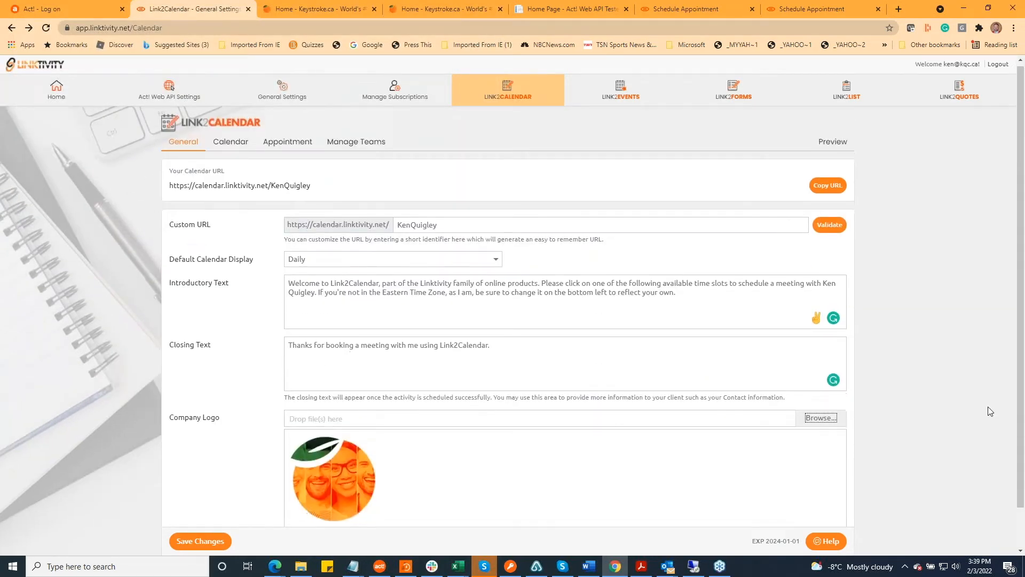
scroll(988, 407, down, 1)
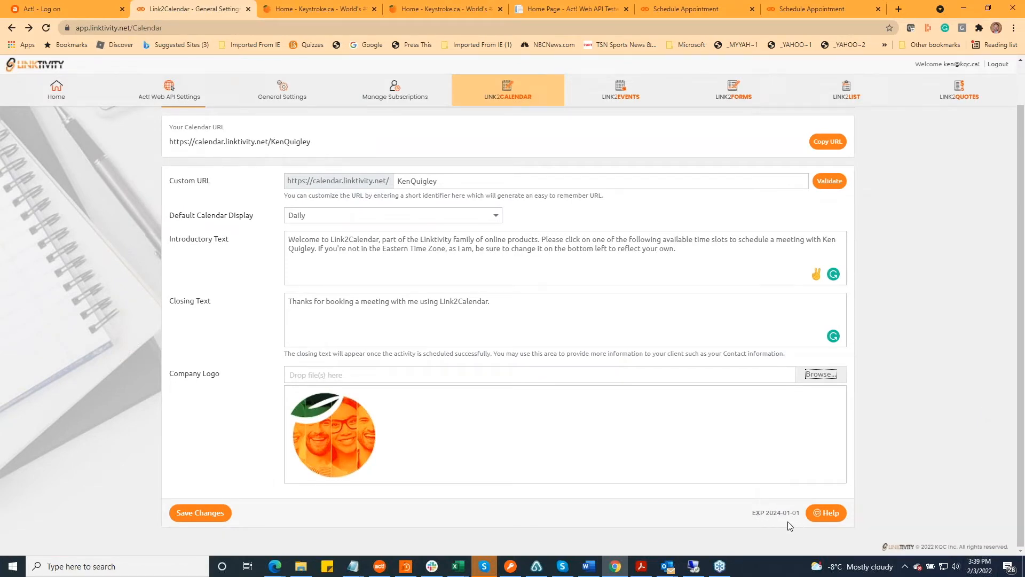
Open the Link2Calendar calendar settings to examine the available days, hours and blacklisted days
scroll(831, 396, up, 1)
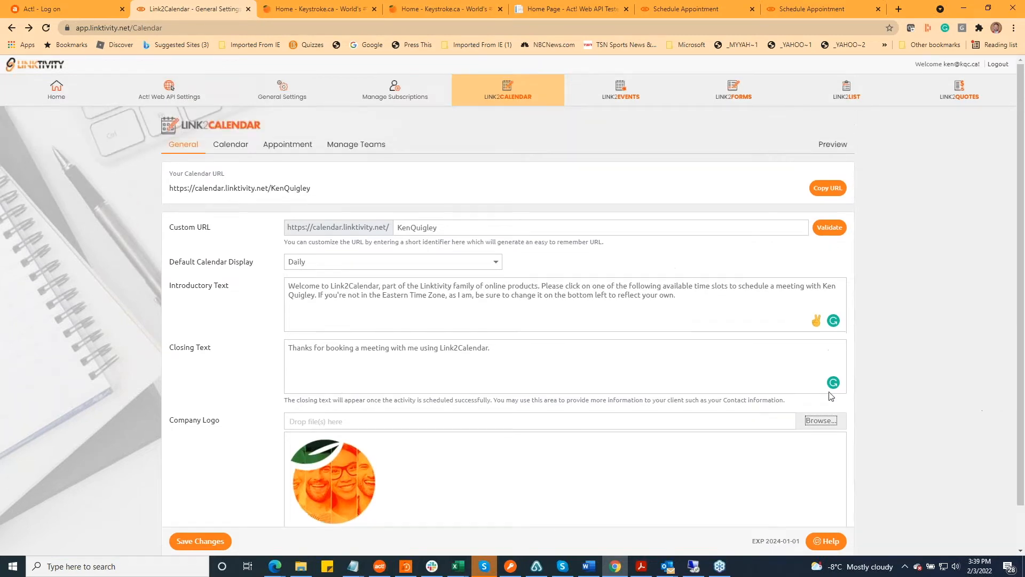
click(241, 145)
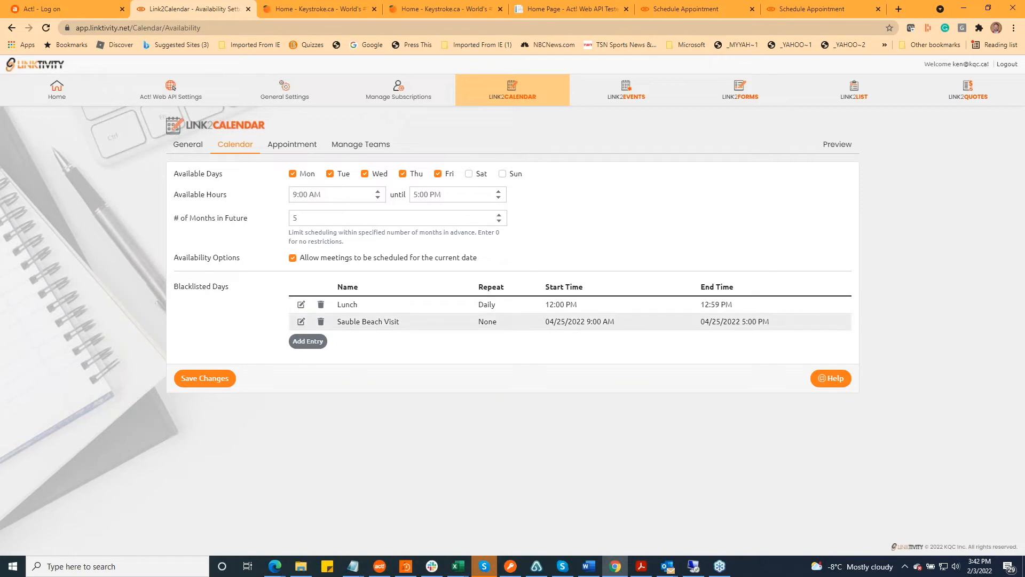
Start a new blacklist entry named "Cottage trip" and look at its repeat options
click(302, 345)
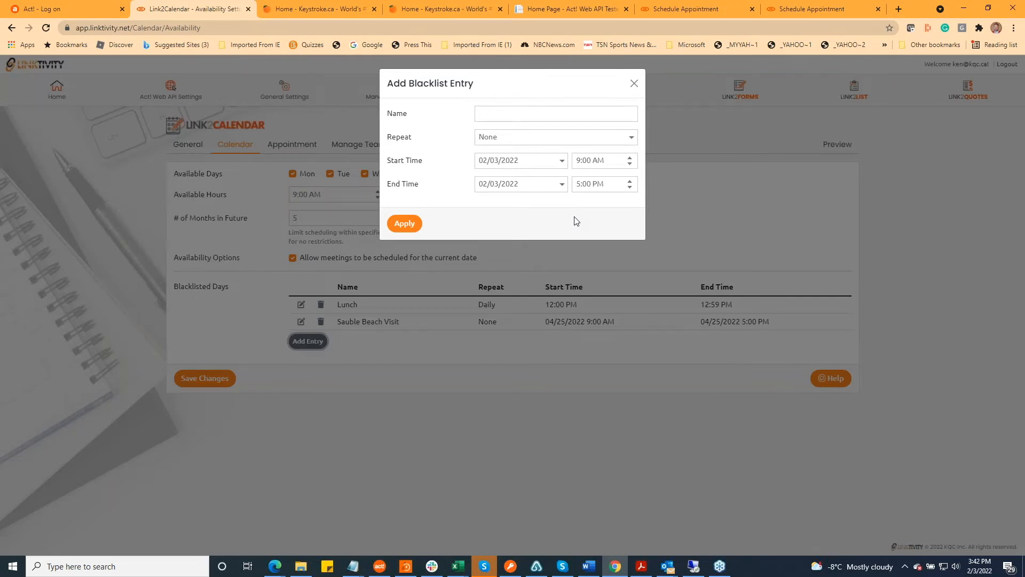
click(494, 114)
text(Co)
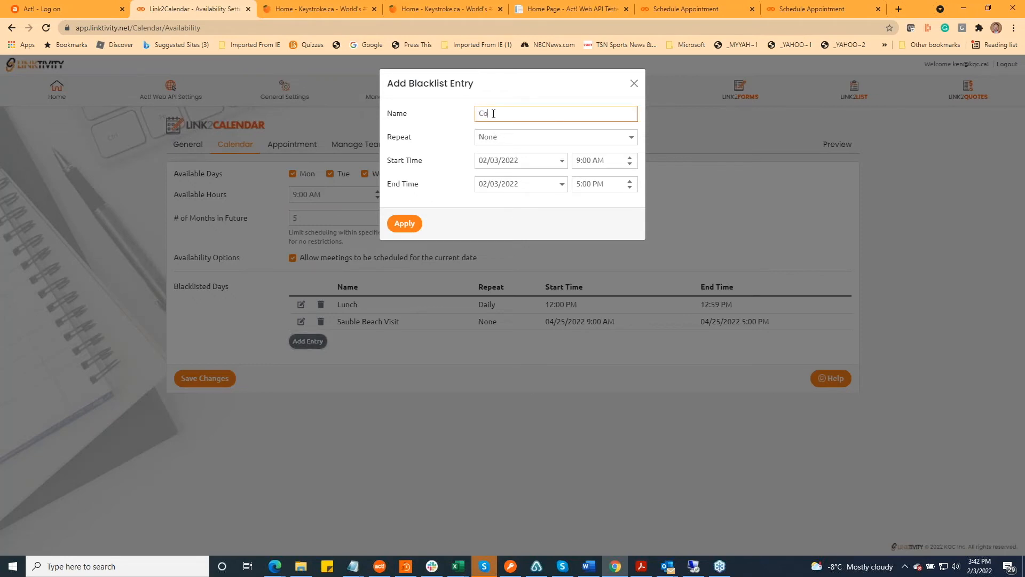
text(ttage trip)
click(631, 140)
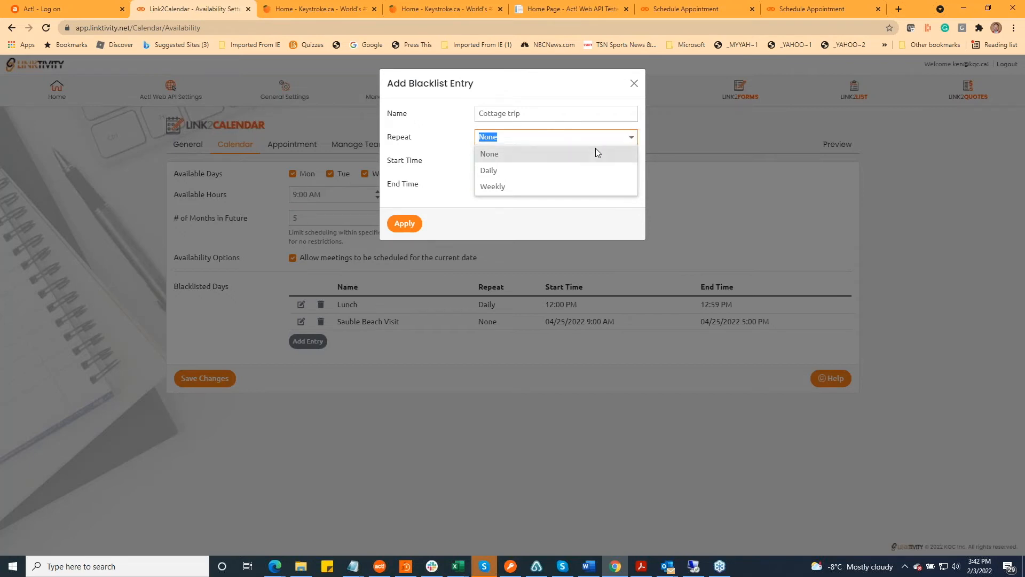
click(444, 139)
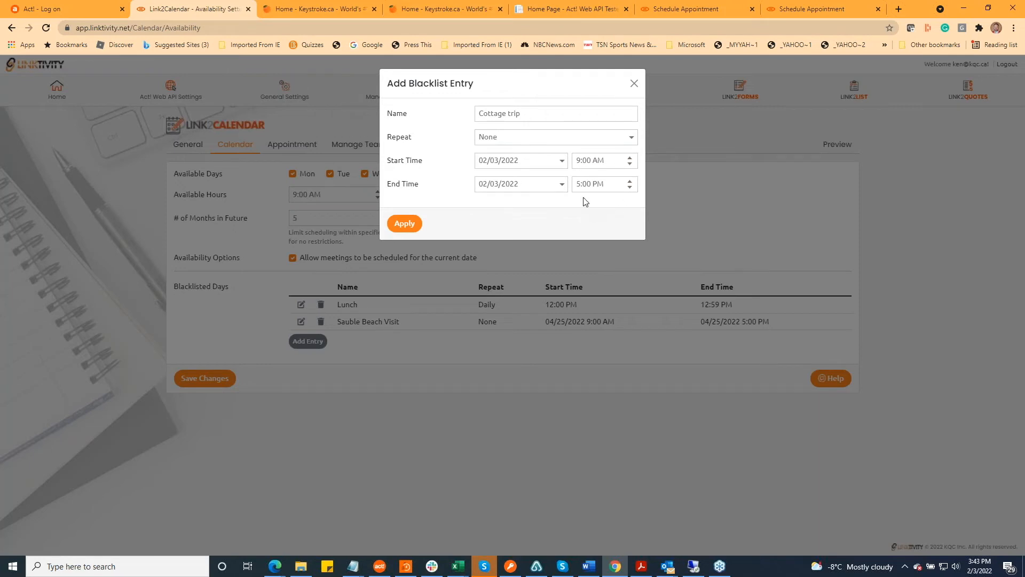
Set the Cottage trip blacklist entry to repeat daily with a start time of 10:00 AM
click(632, 137)
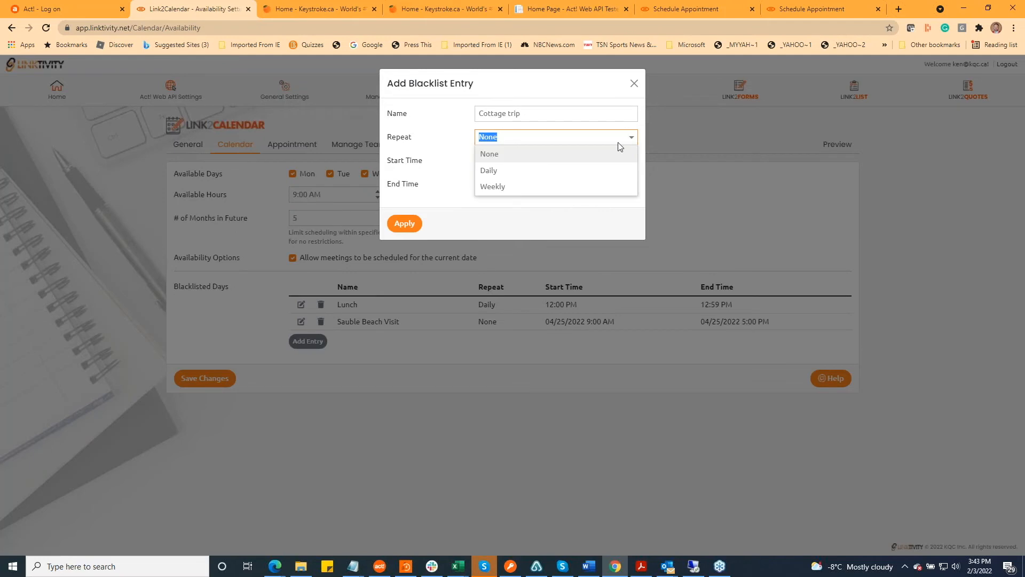
click(551, 170)
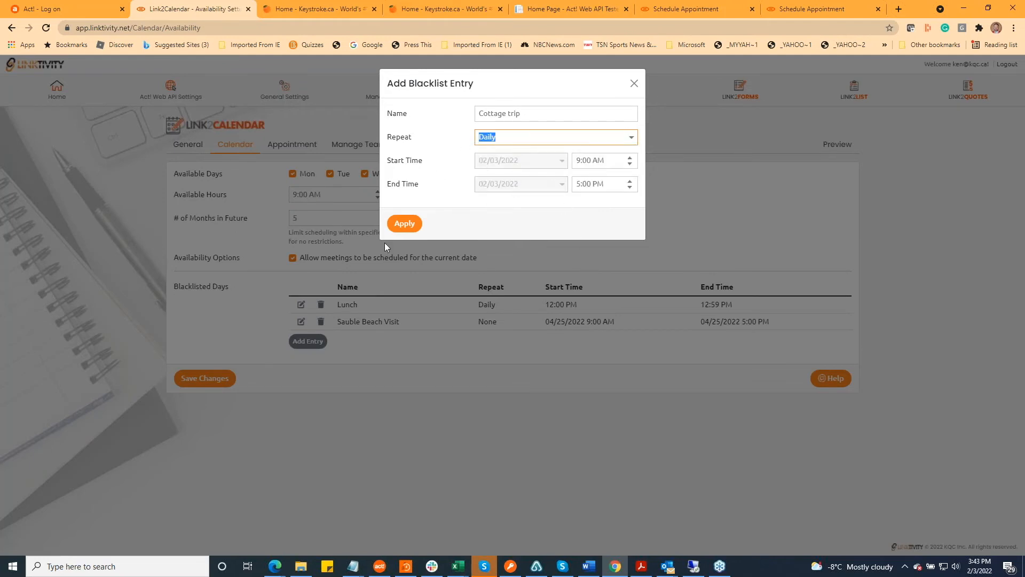
click(631, 165)
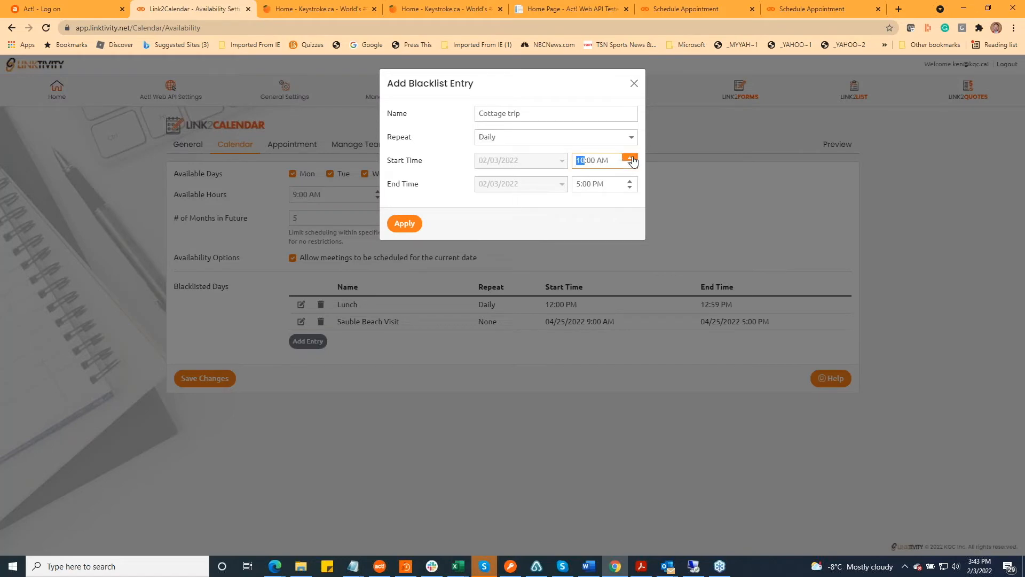
click(632, 166)
click(633, 159)
Try a weekly repeat on Monday for the Cottage trip entry, and discard the entry without applying it
click(631, 138)
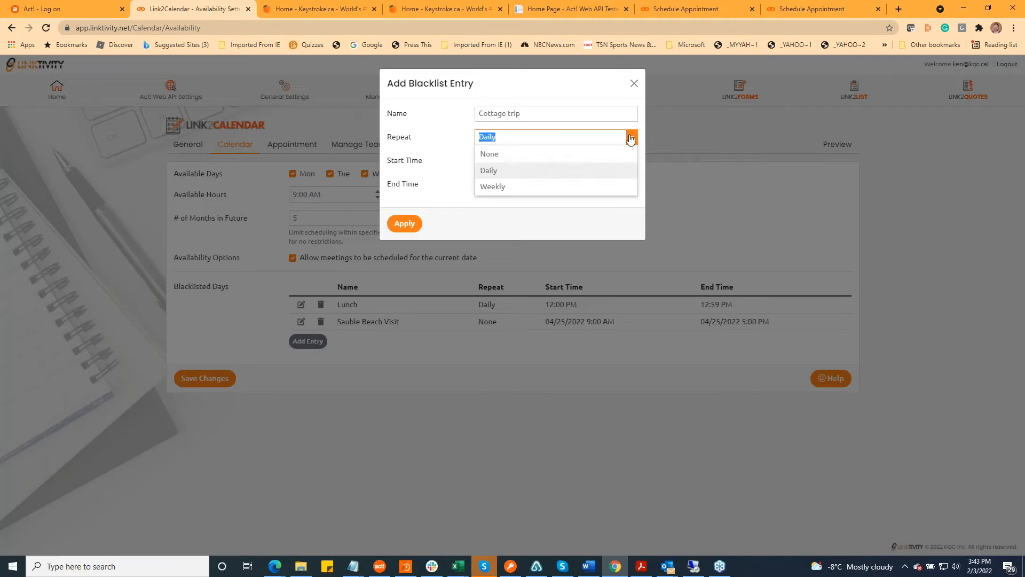
click(521, 187)
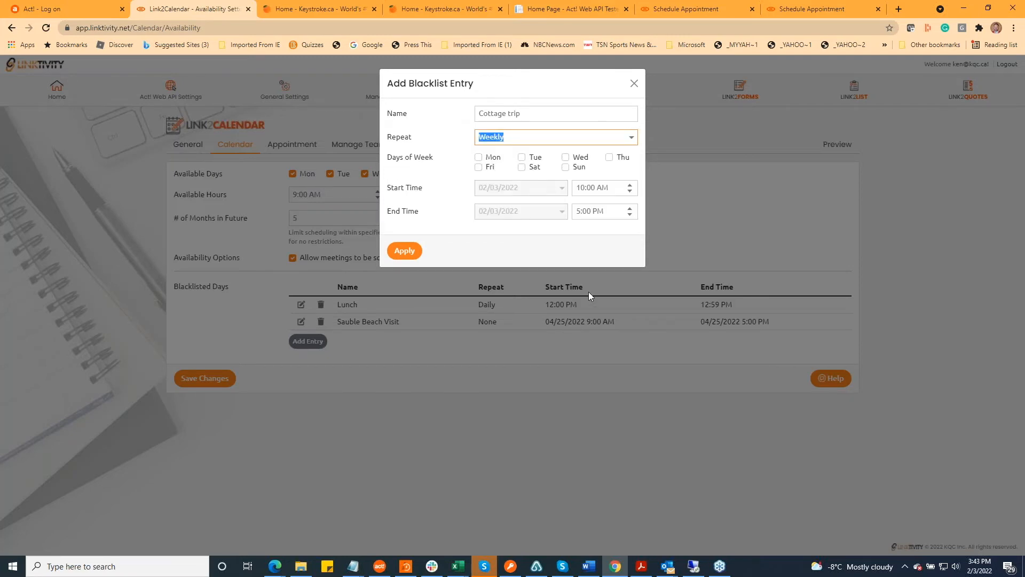
click(479, 158)
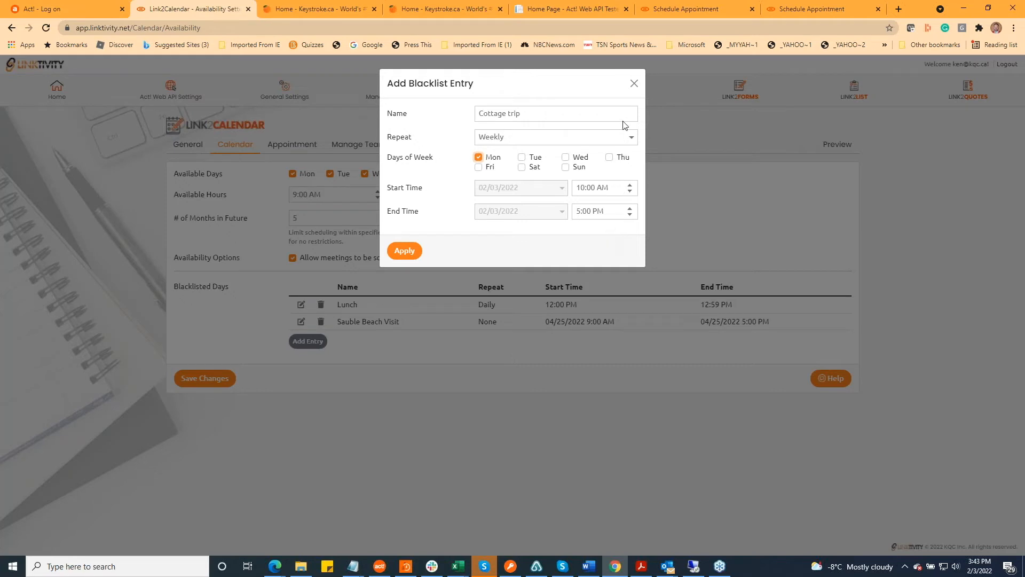
click(634, 85)
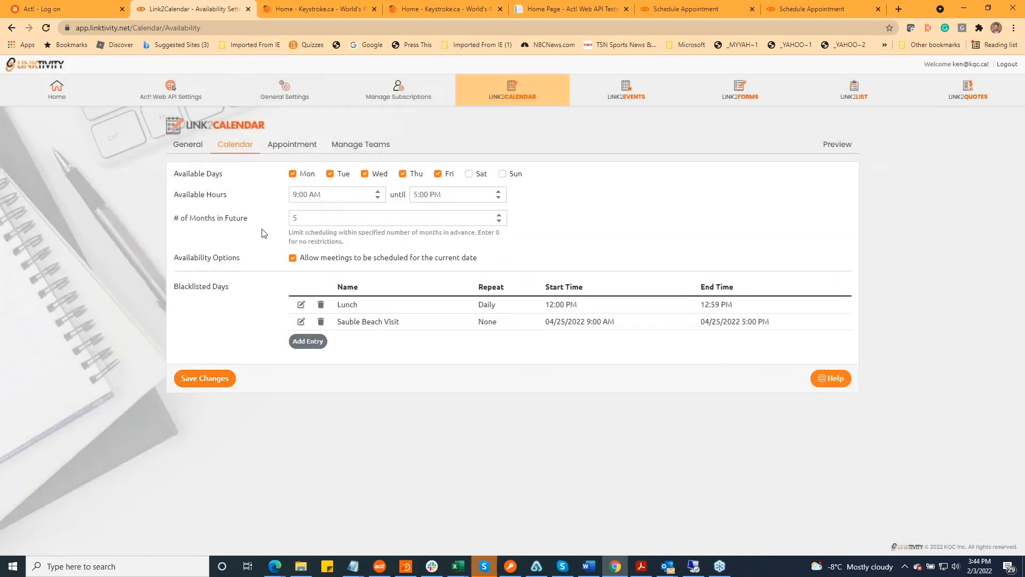
Save the calendar availability settings, and set the buffer time in the appointment settings to 15 minutes
click(205, 380)
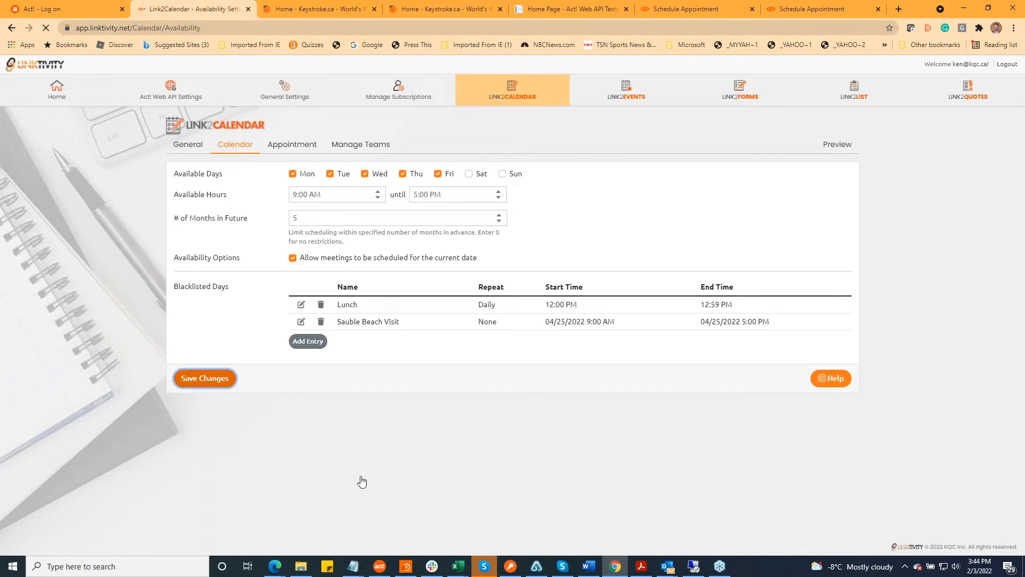
click(298, 148)
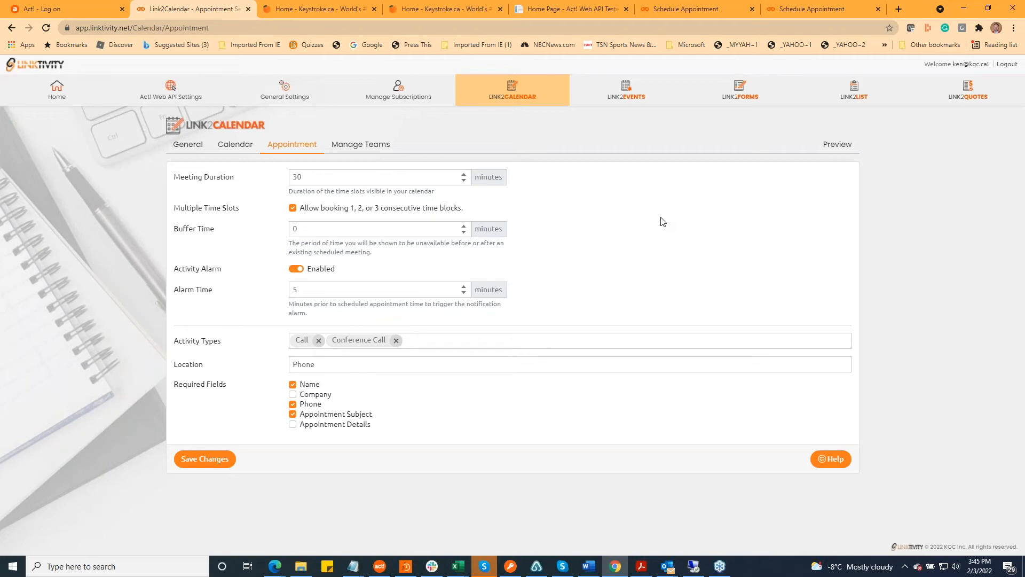
double_click(327, 229)
text(15)
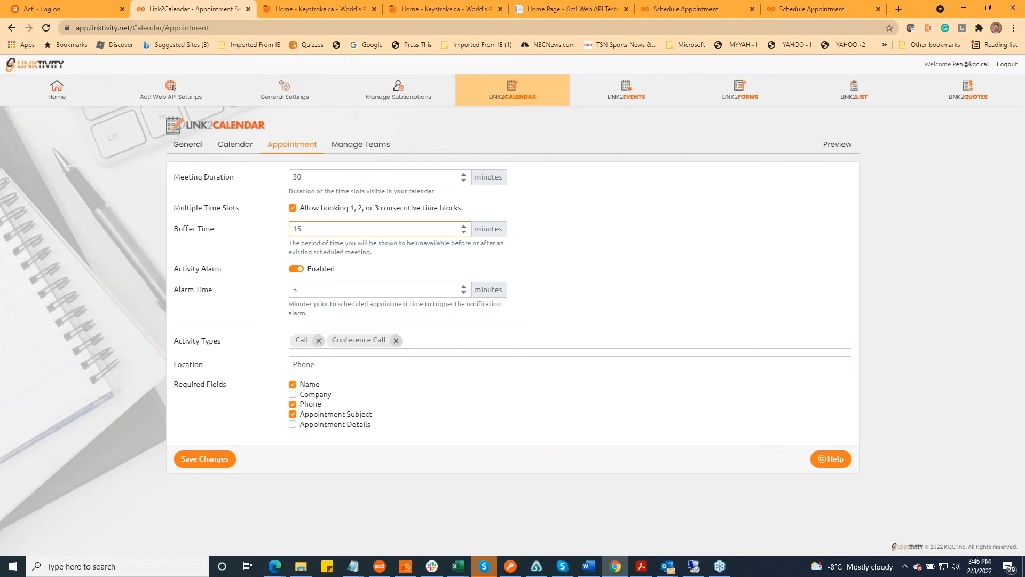
Look through the activity types available for appointments and close the list without adding any
click(464, 339)
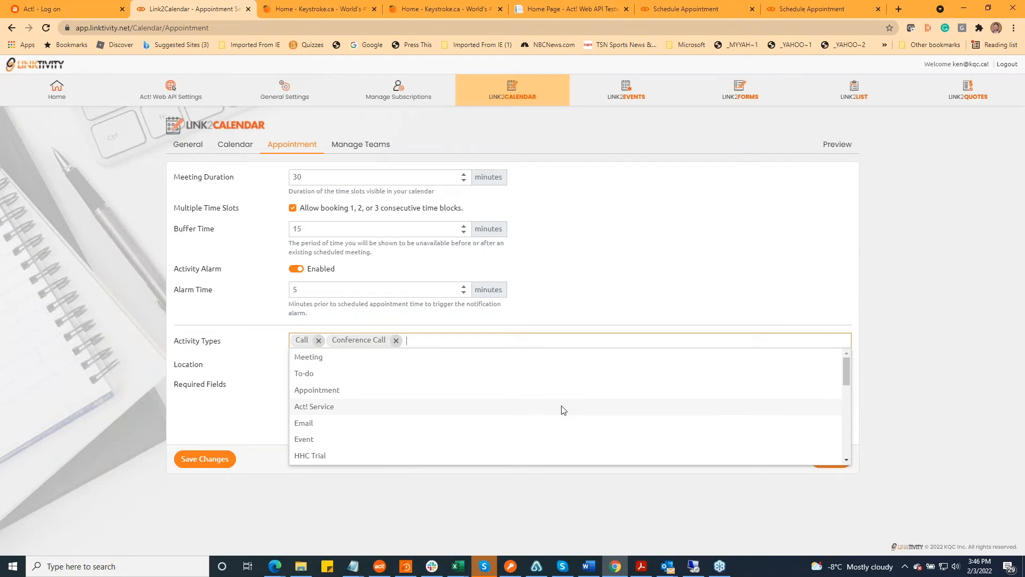
scroll(562, 410, down, 10)
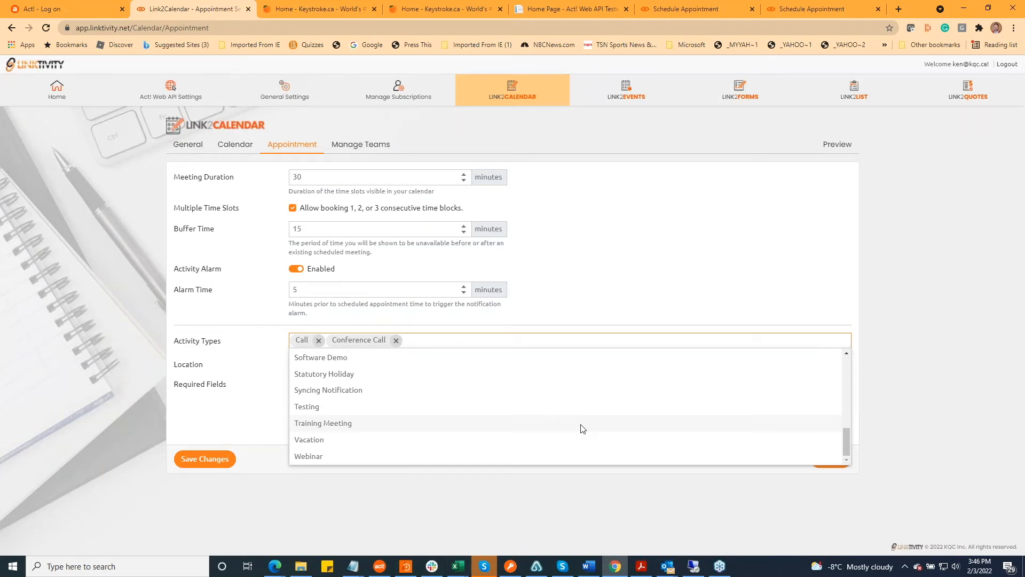
scroll(602, 442, up, 4)
scroll(604, 444, up, 5)
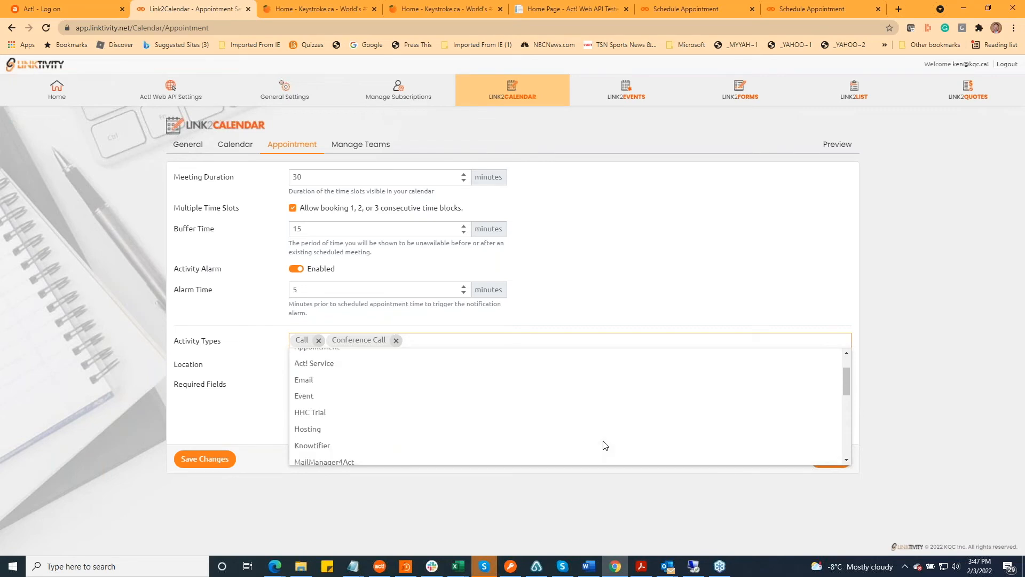
click(651, 282)
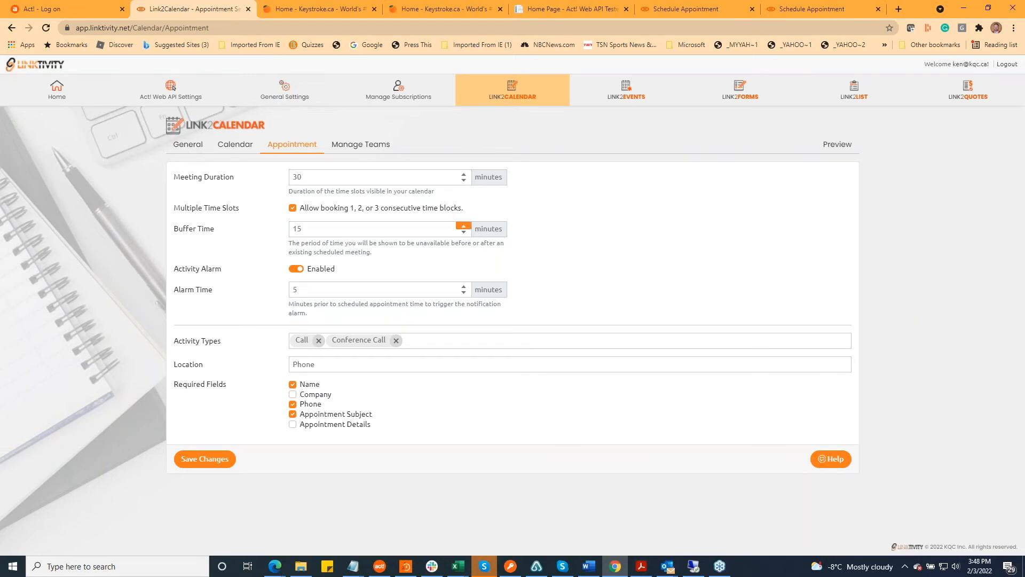
View the team list, and open the Support team's booking calendar from the Contact Us page of the Keystroke website
click(366, 147)
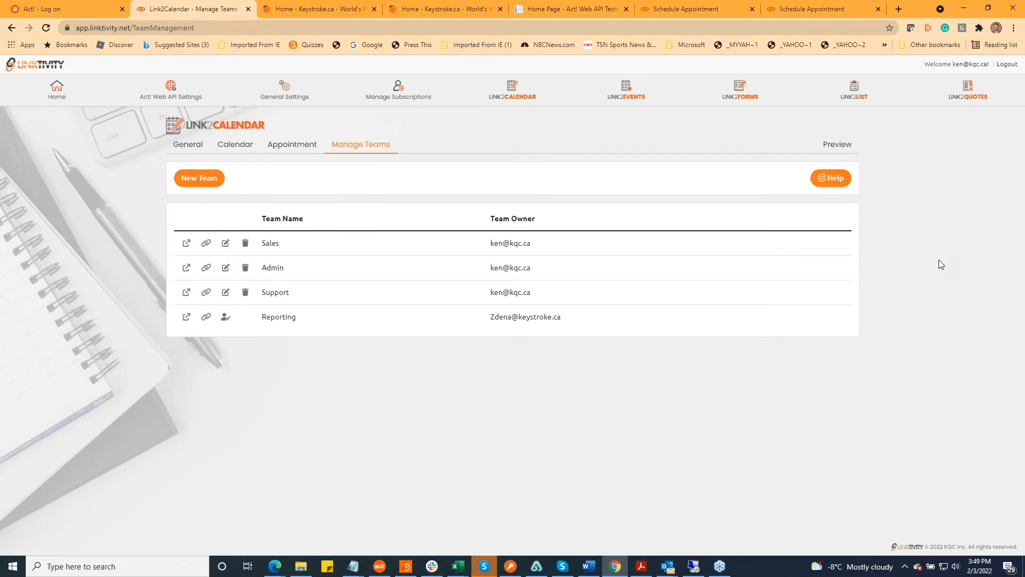
click(455, 10)
mouse_move(699, 67)
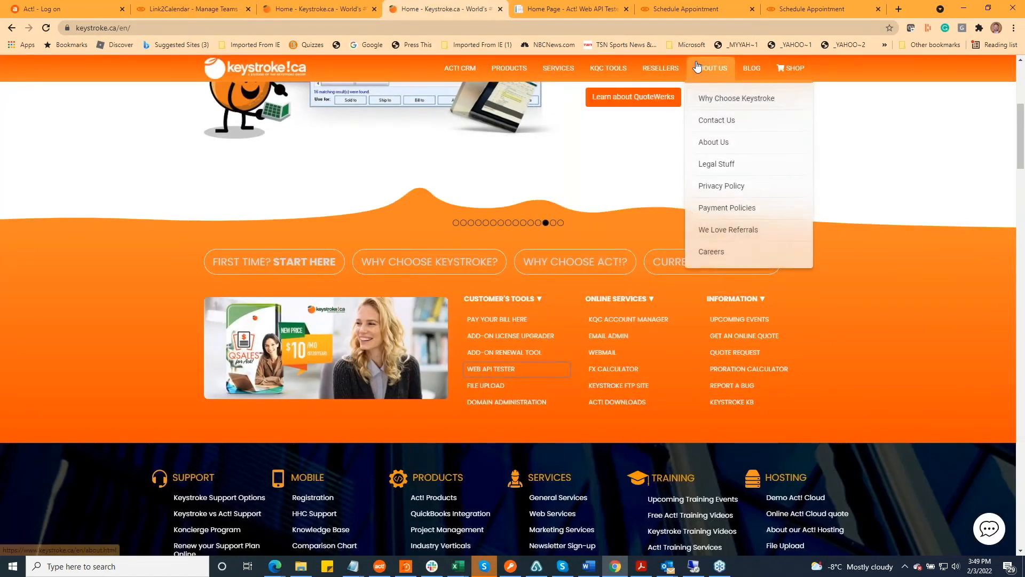
click(733, 121)
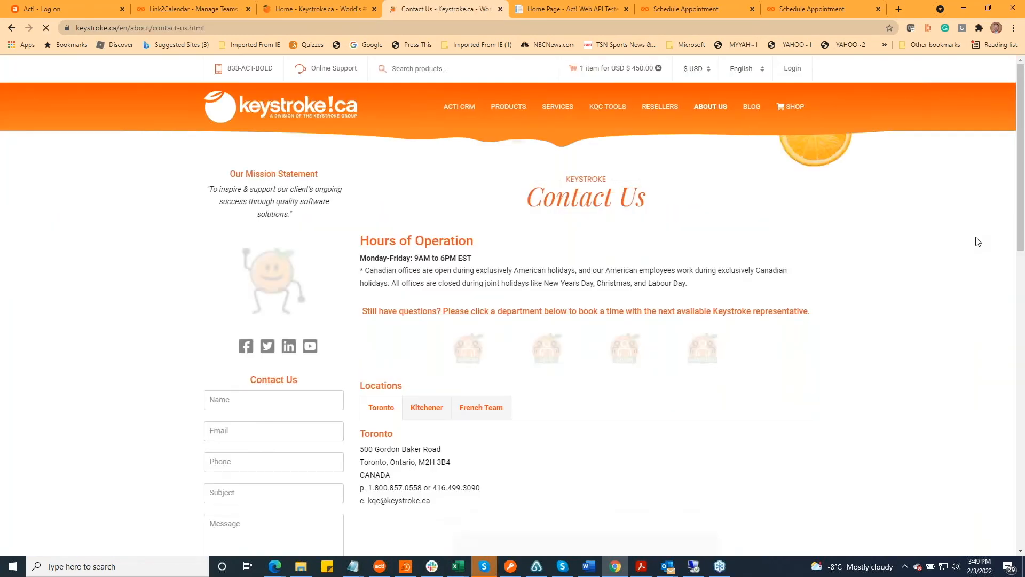
scroll(978, 245, down, 4)
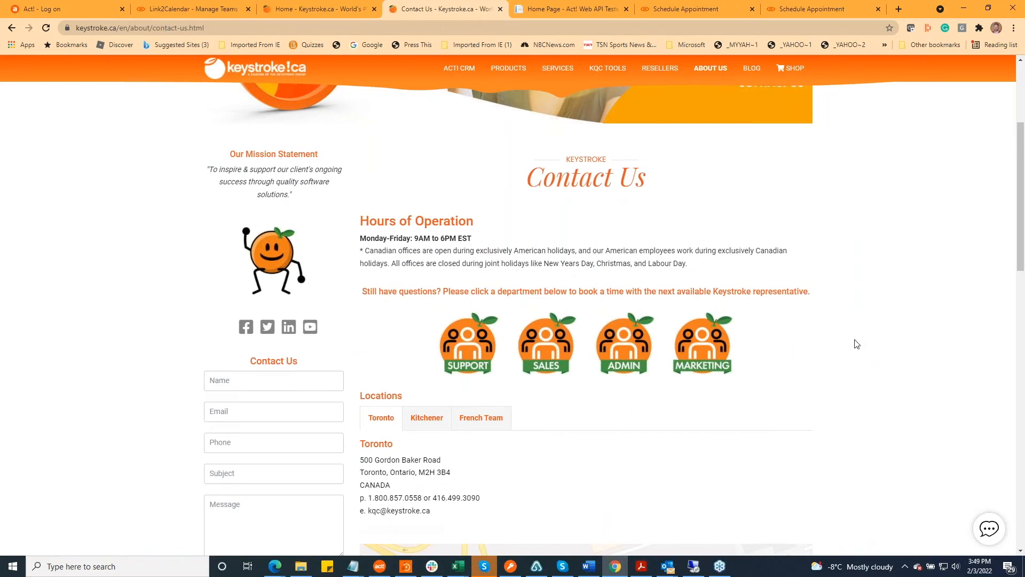
click(474, 352)
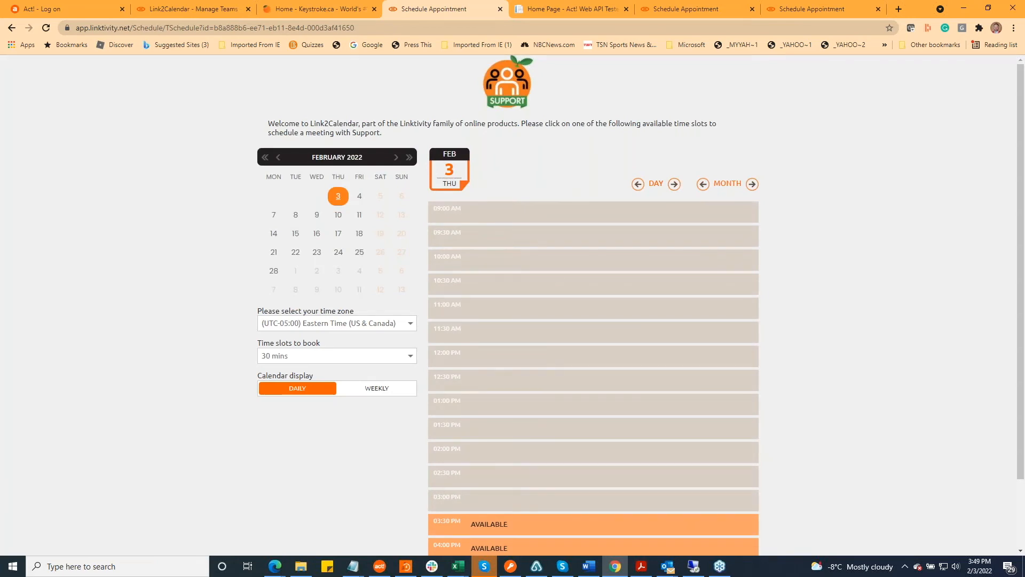
Choose the 03:30 PM slot on February 3 with the last listed Support representative, and close the confirmation form without booking
scroll(851, 320, down, 2)
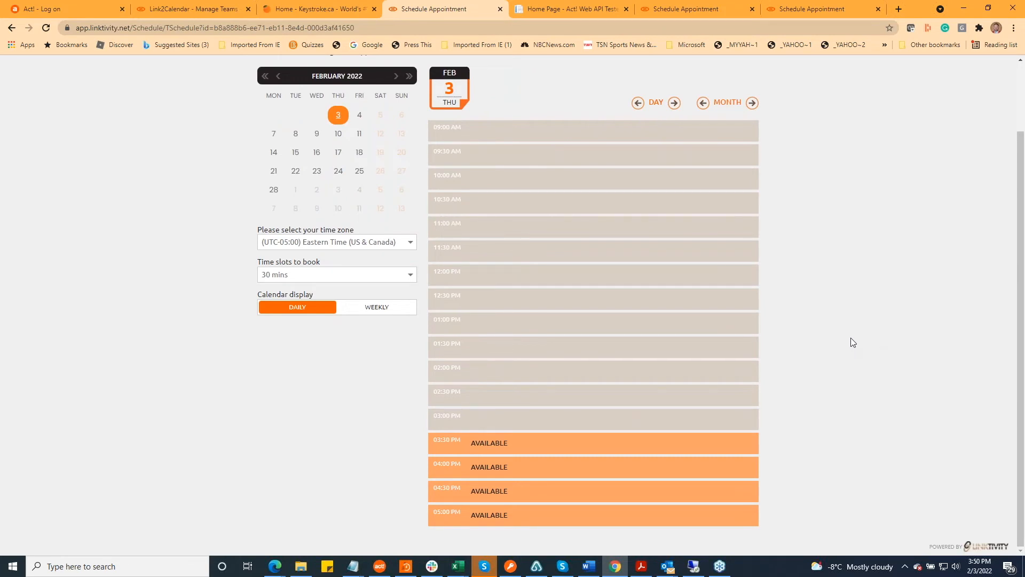
click(554, 450)
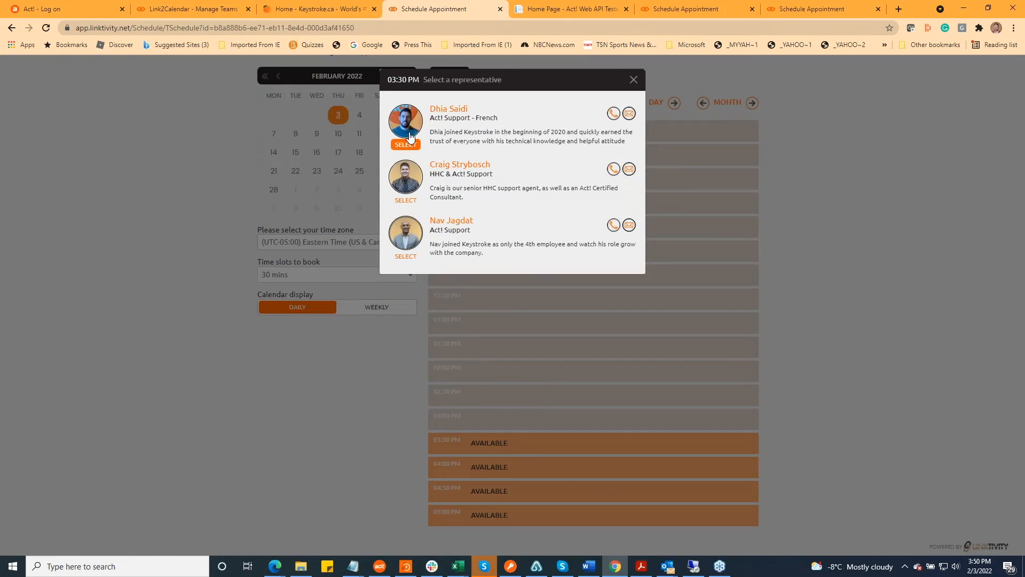
click(415, 241)
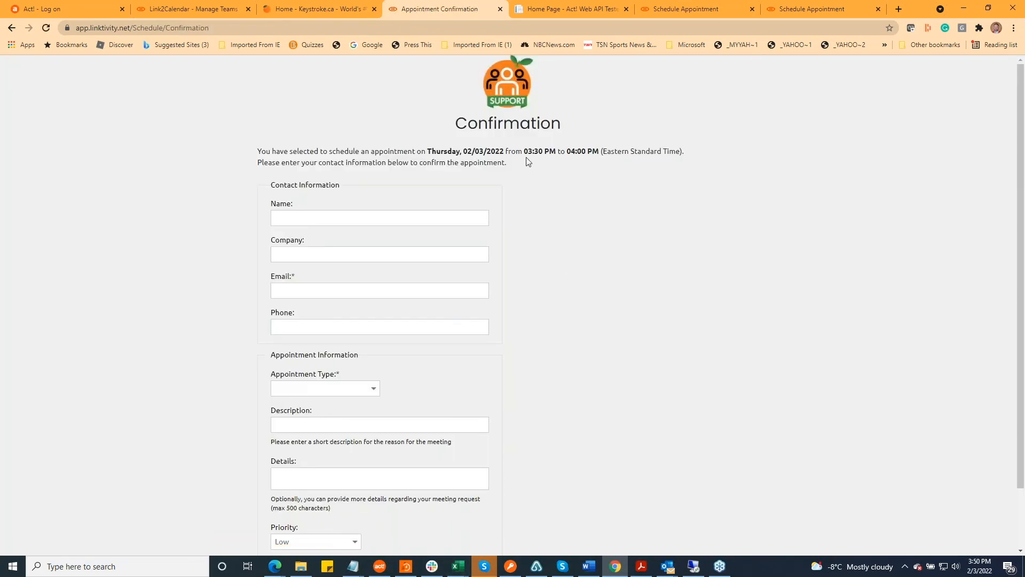
click(500, 11)
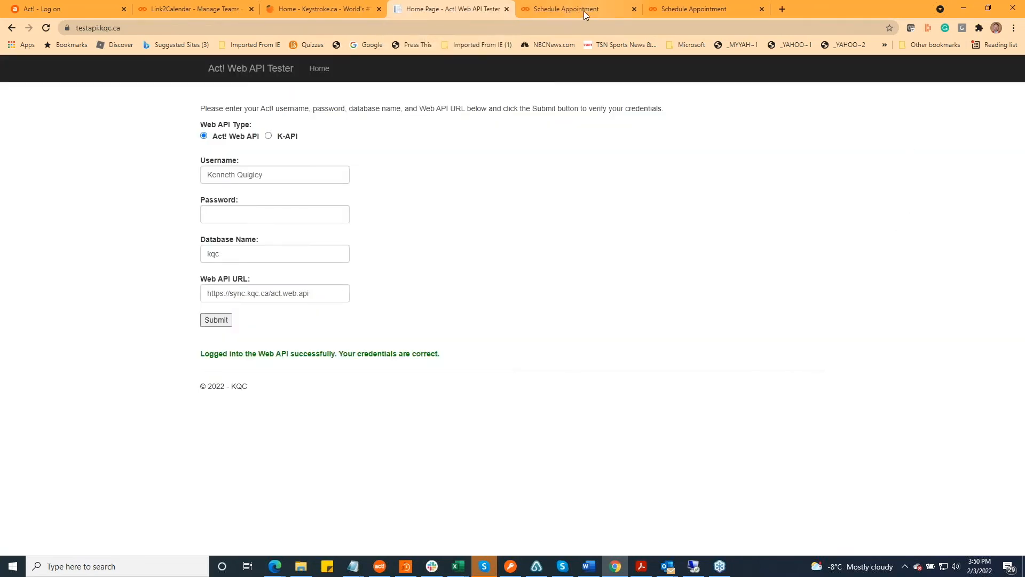
Return to Linktivity's team management, open the Support team for editing, and remove its first active member and its next-to-last member
click(329, 11)
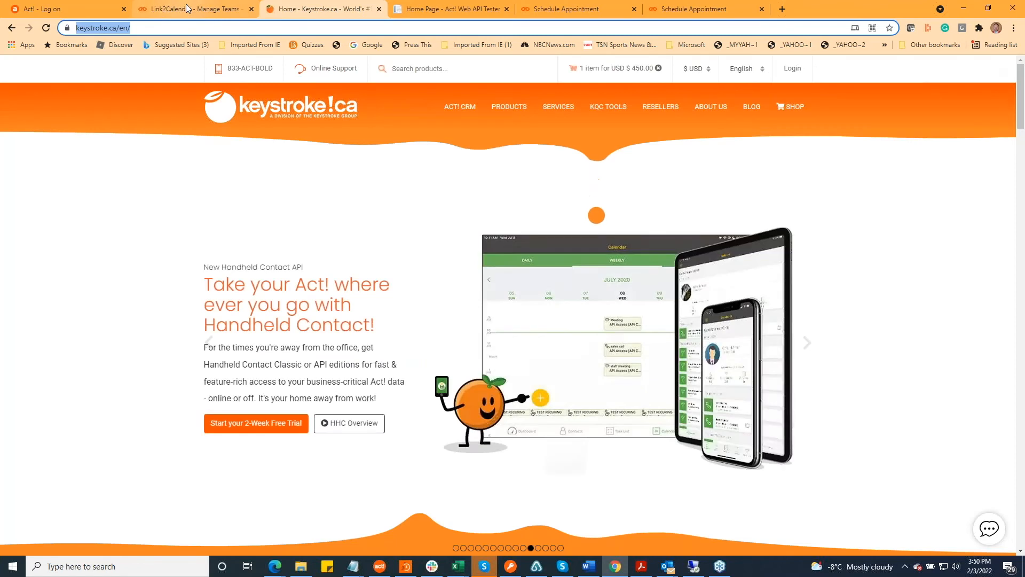
click(186, 6)
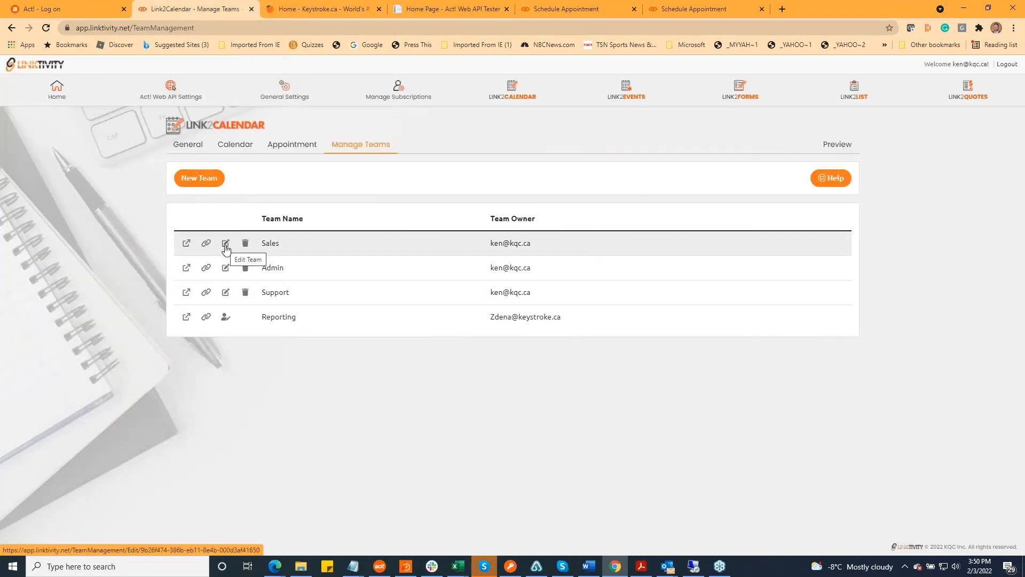
click(226, 293)
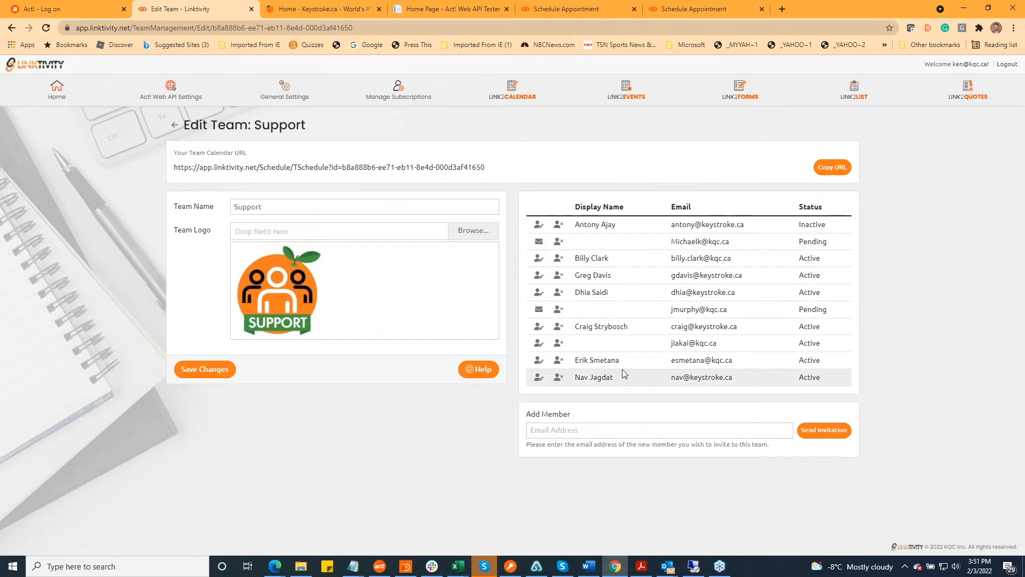
click(559, 362)
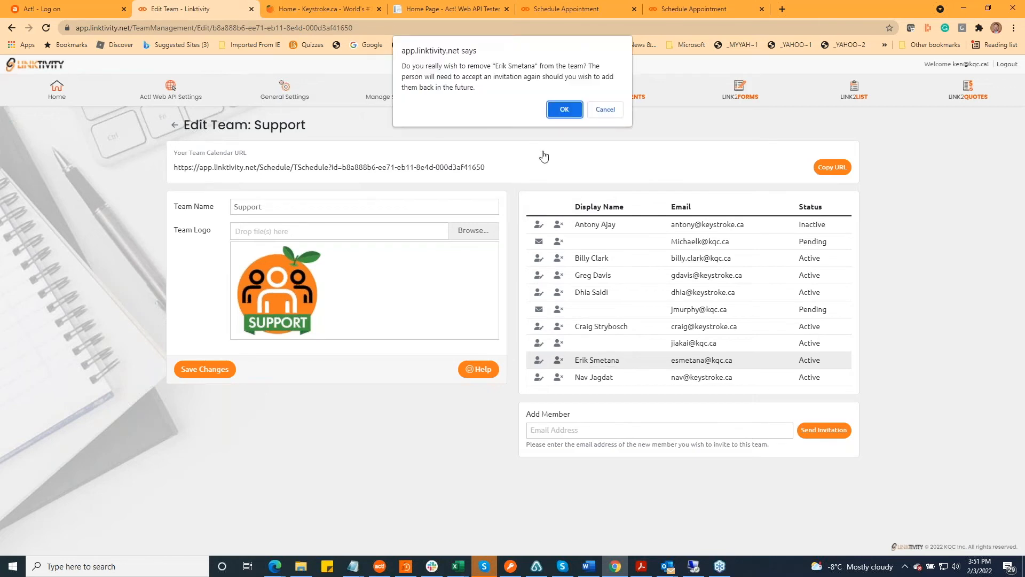
click(567, 110)
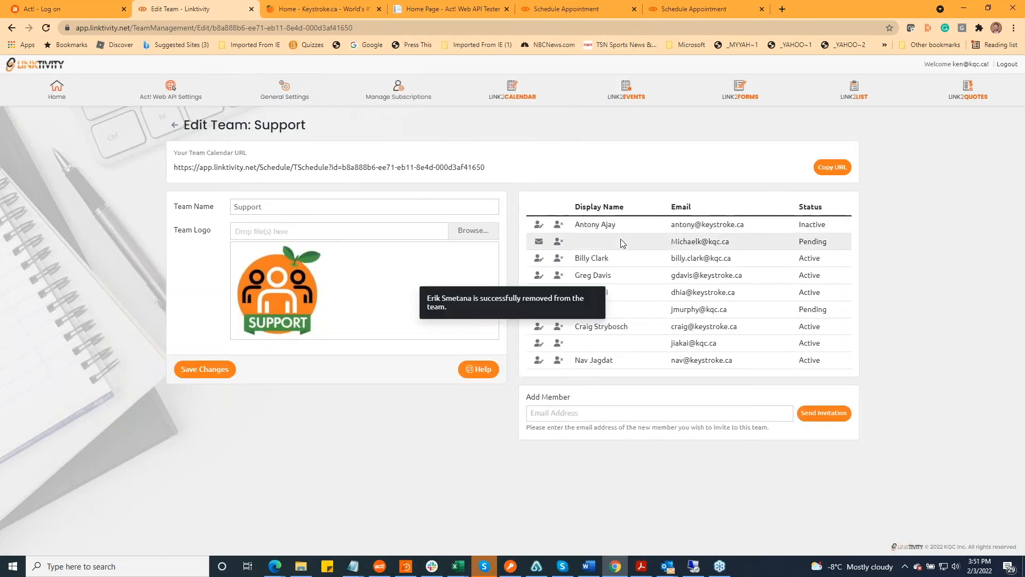
click(558, 259)
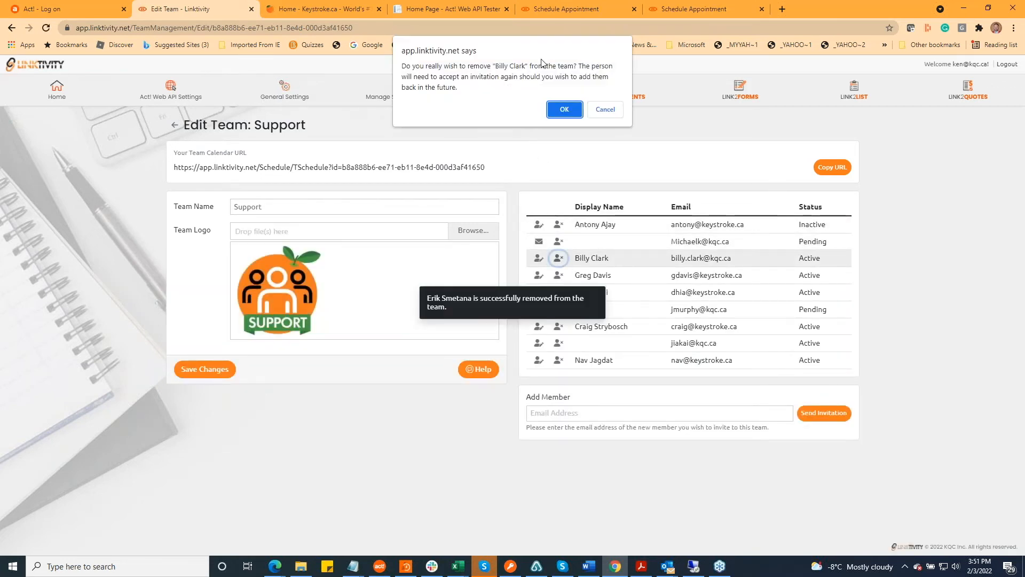
click(567, 110)
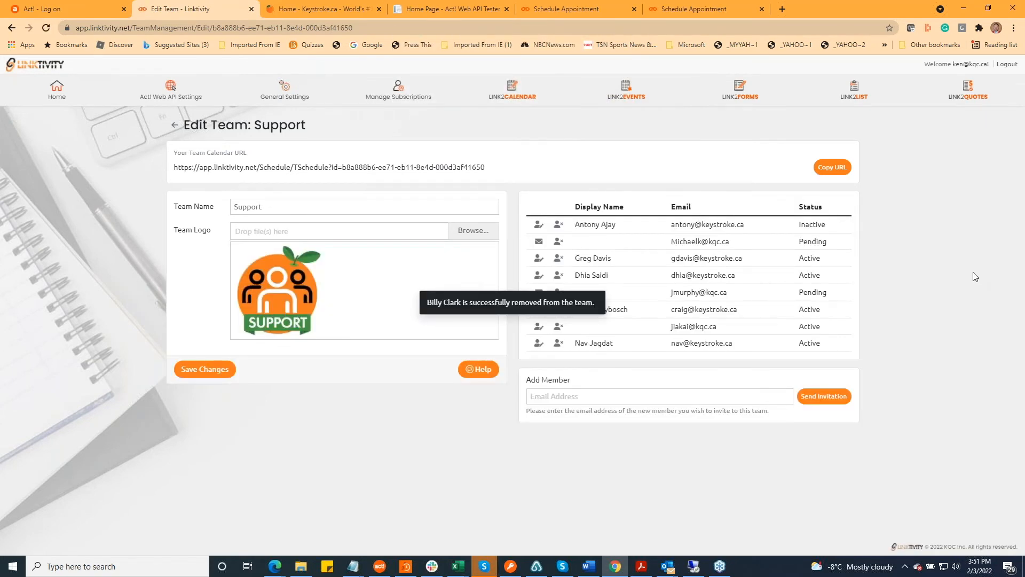
click(545, 397)
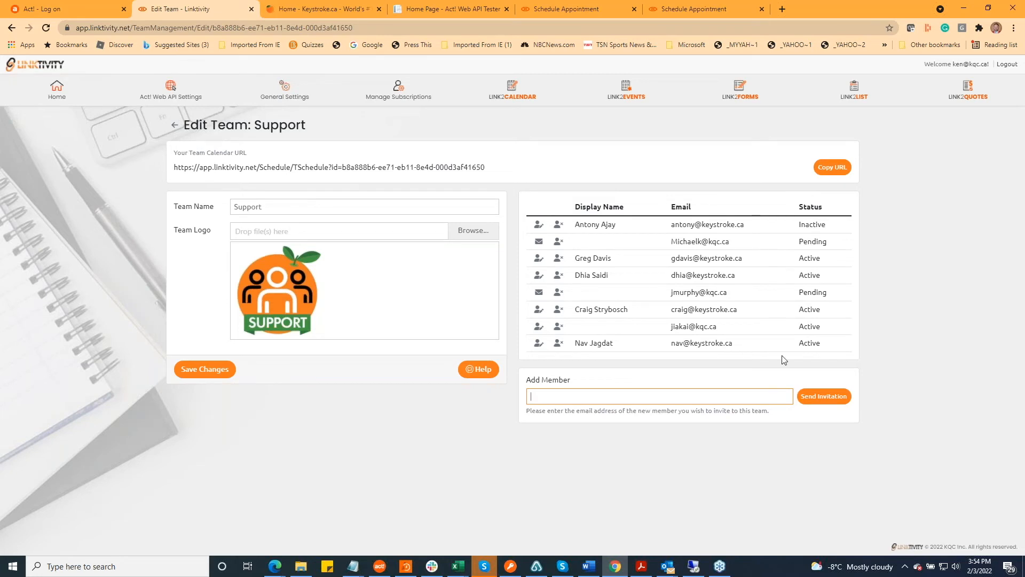
click(954, 267)
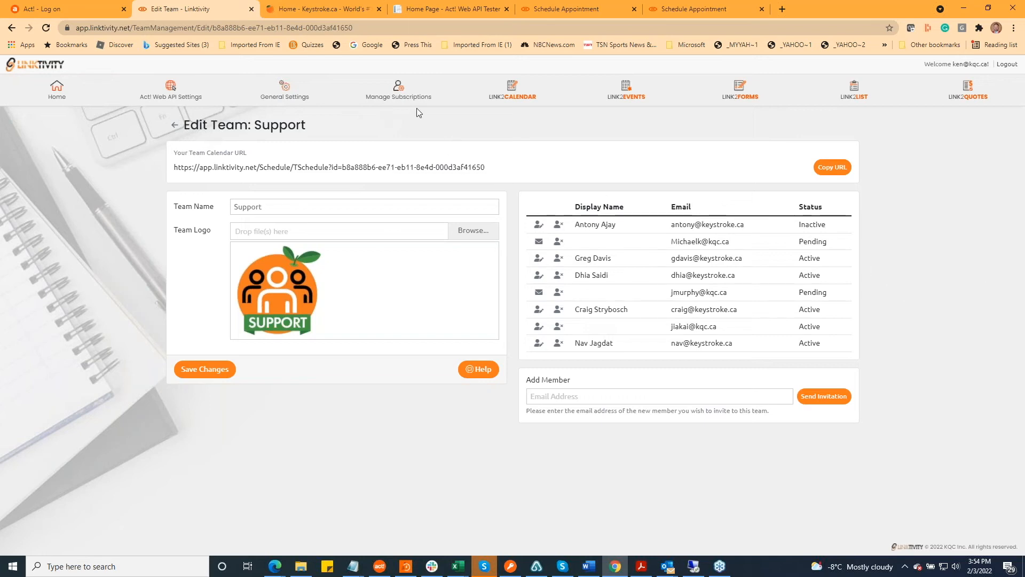
Look through the Linktivity subscriptions, view the renewal checkout for the first Link2Events subscription, and return to the summary
click(404, 91)
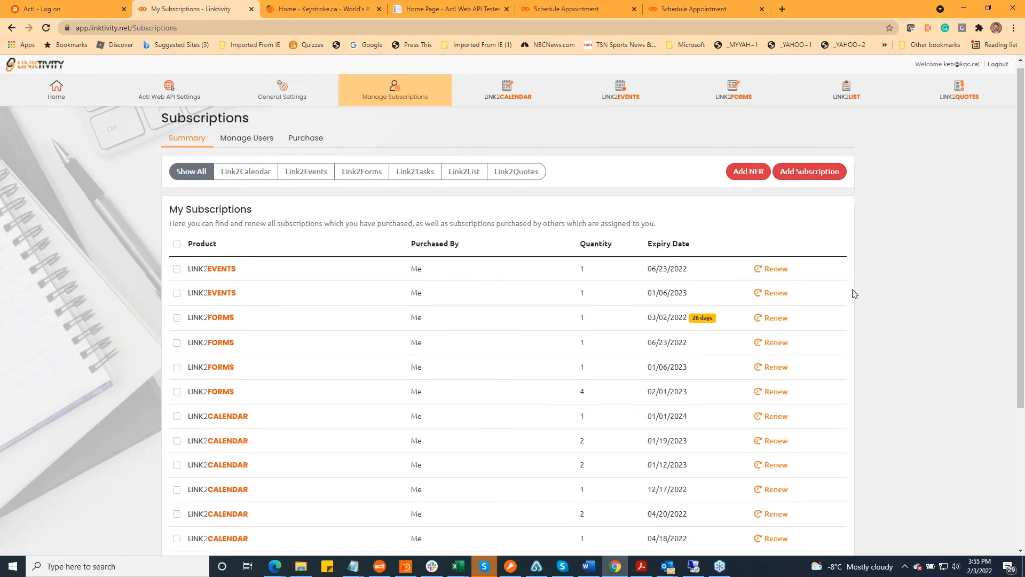
scroll(855, 300, down, 1)
scroll(848, 296, down, 1)
scroll(848, 298, up, 1)
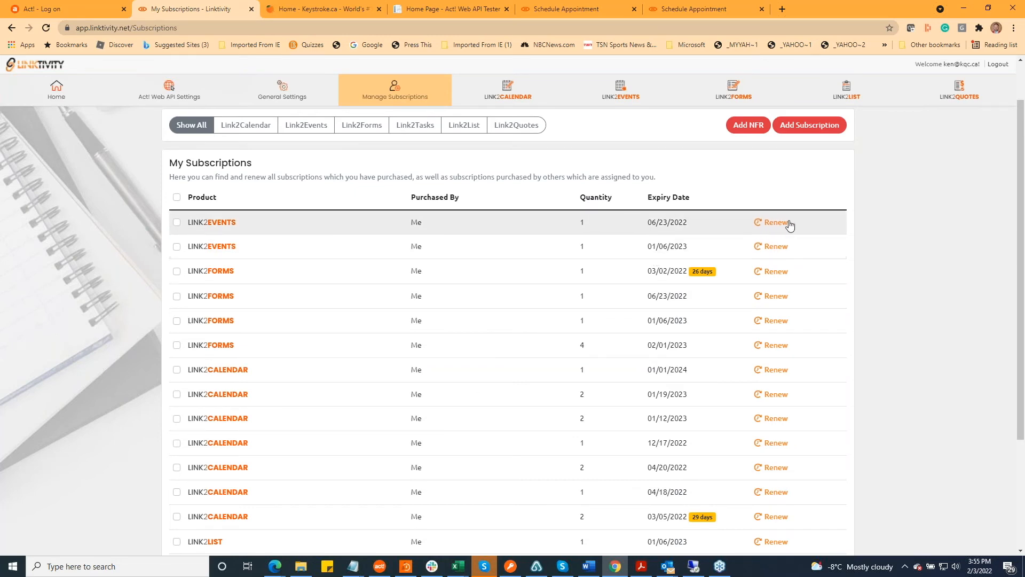
click(776, 222)
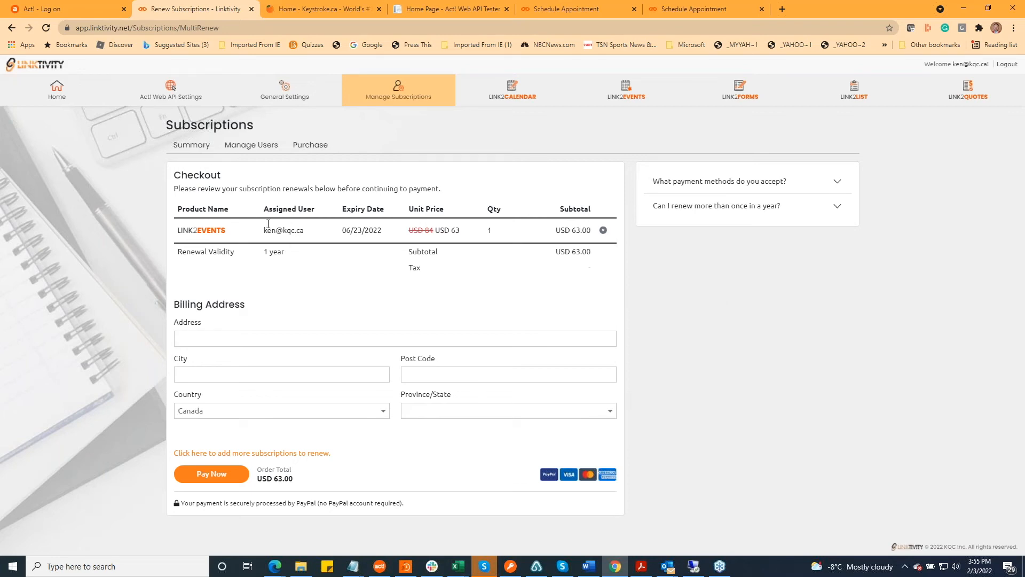
click(184, 145)
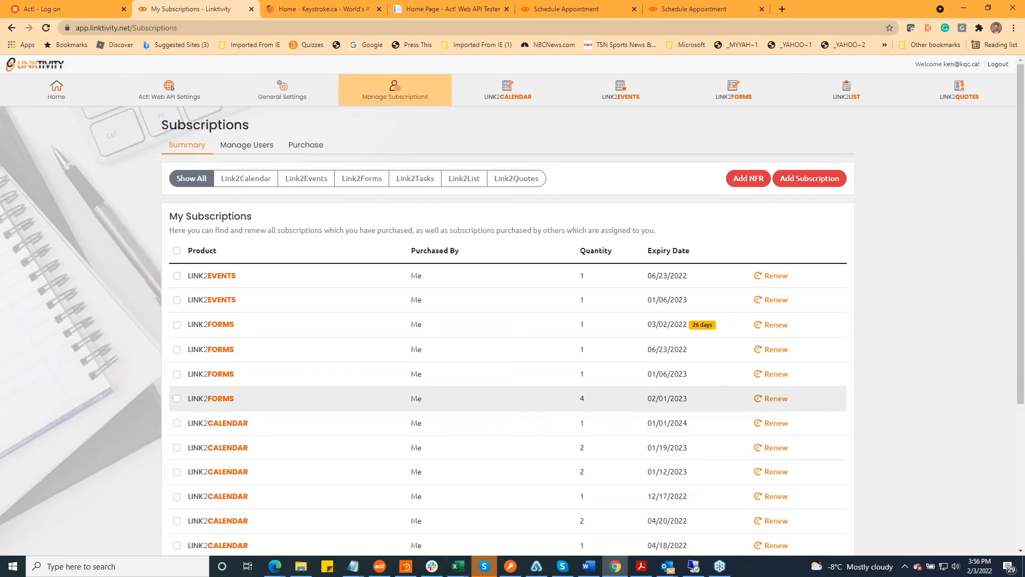
Filter the subscription summary by Link2Calendar, Link2Events, Link2Forms and Link2Tasks in turn
click(245, 180)
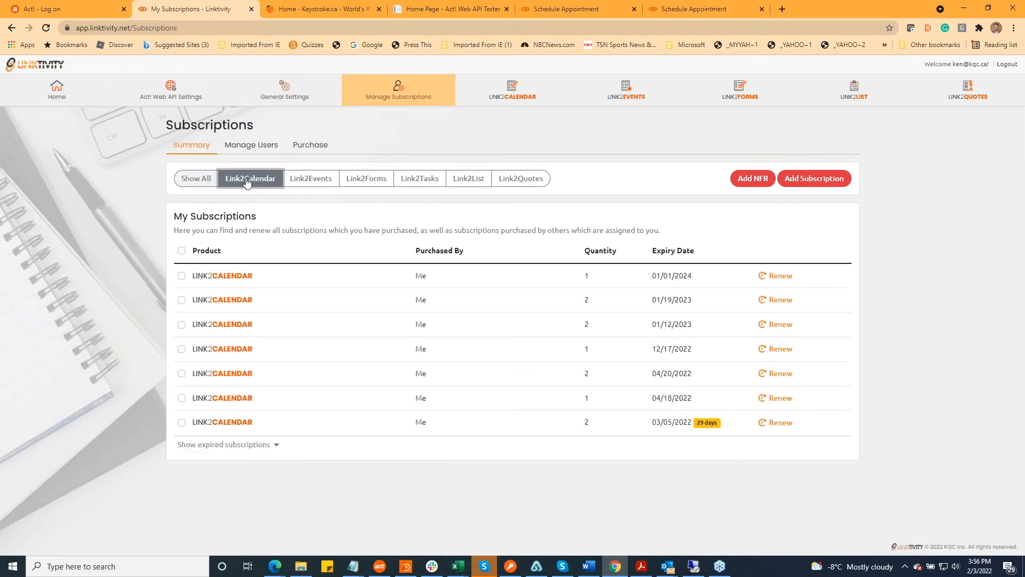
click(318, 182)
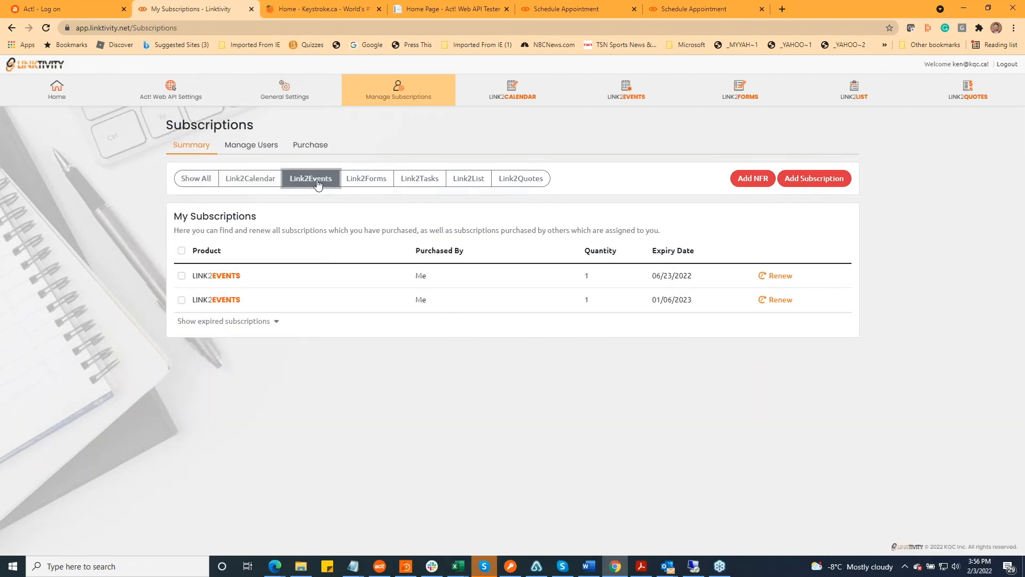
click(366, 181)
click(427, 181)
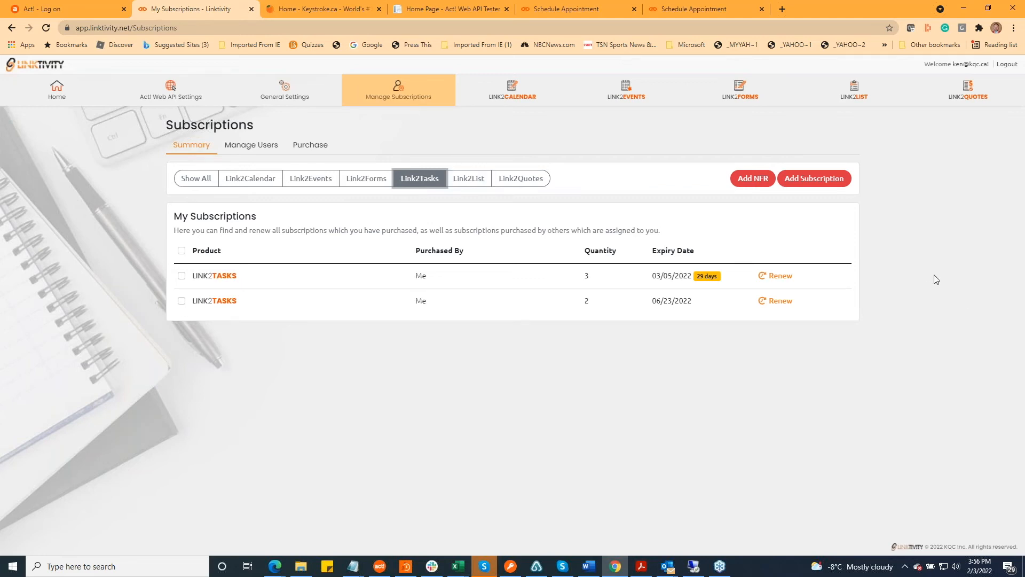
Open the subscription user management and review the unassigned and assigned subscriptions
click(247, 149)
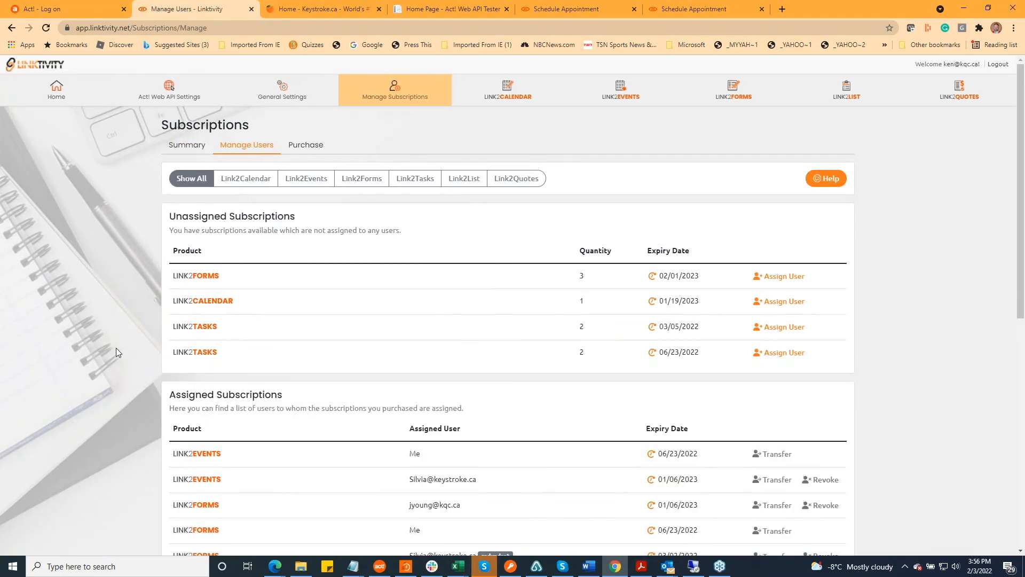
scroll(111, 365, down, 3)
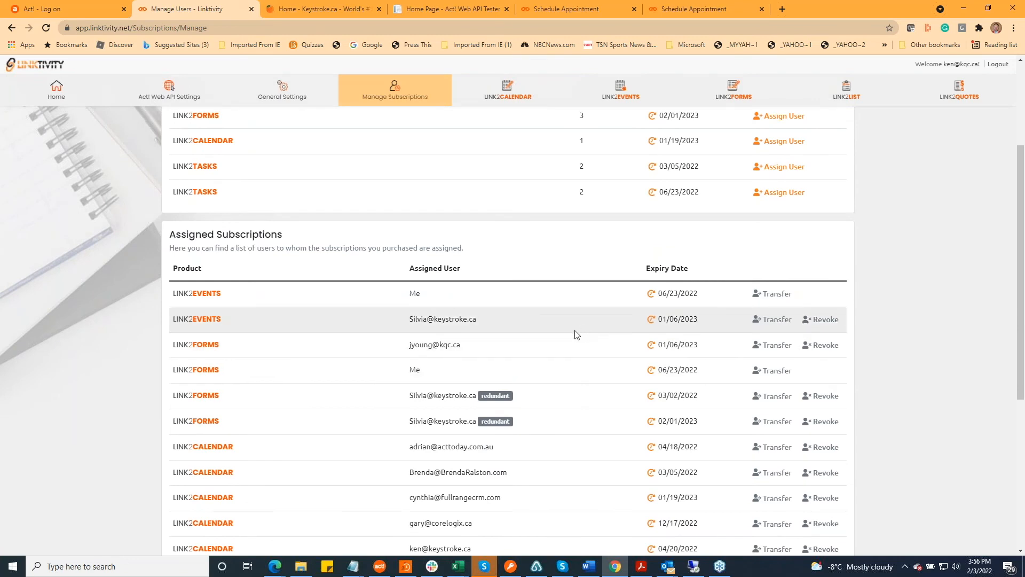
scroll(575, 334, up, 1)
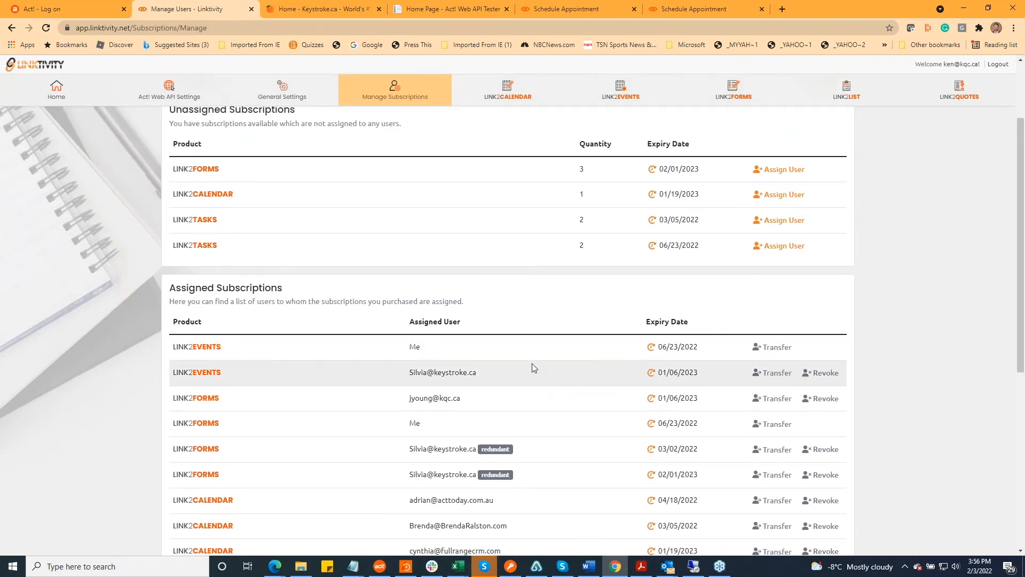
scroll(533, 370, up, 2)
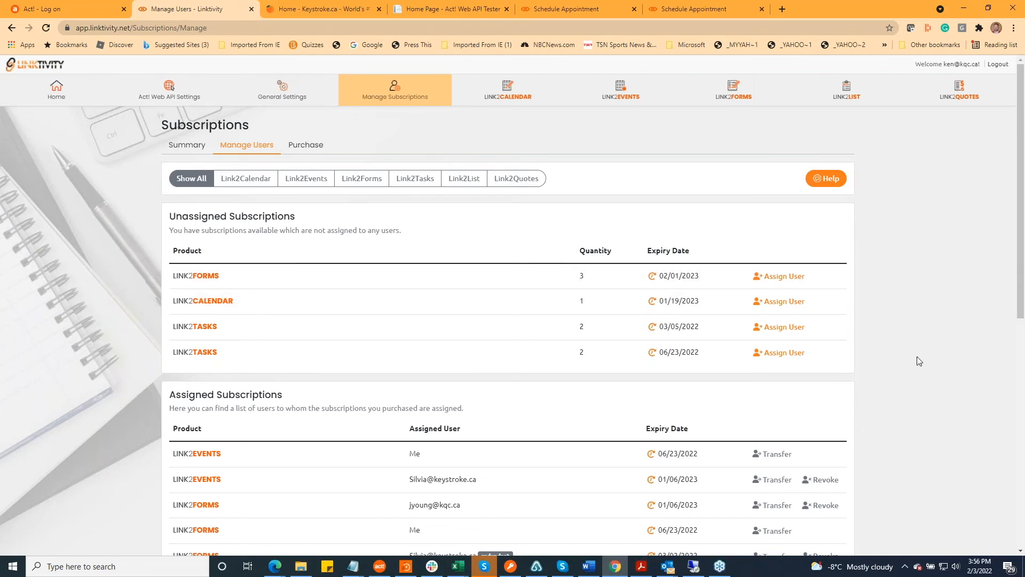
View the user assignment form for the unassigned Link2Forms subscription, cancel it, and look over the transfer and revoke options of assigned ones
click(778, 279)
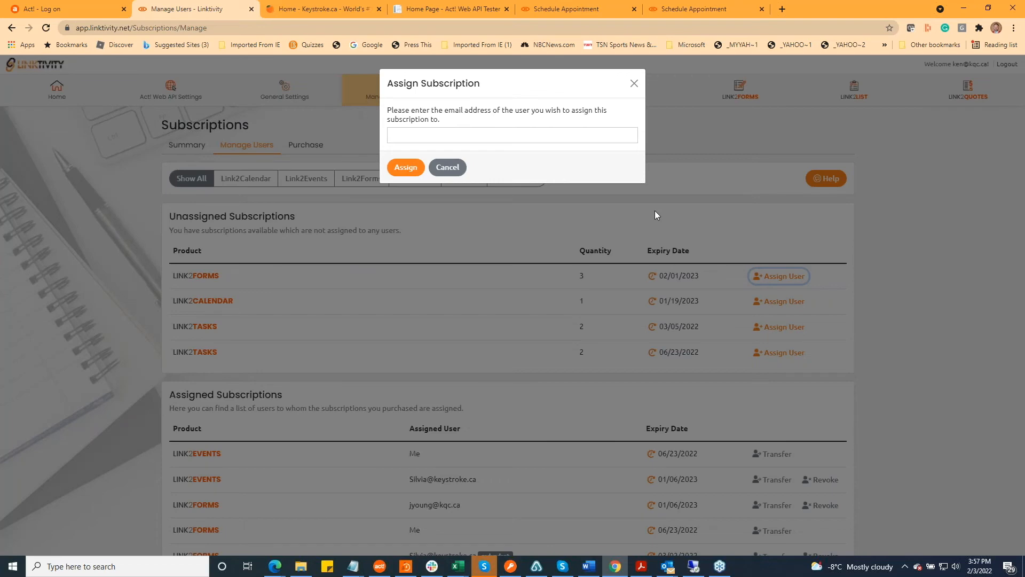
click(448, 167)
scroll(896, 290, down, 3)
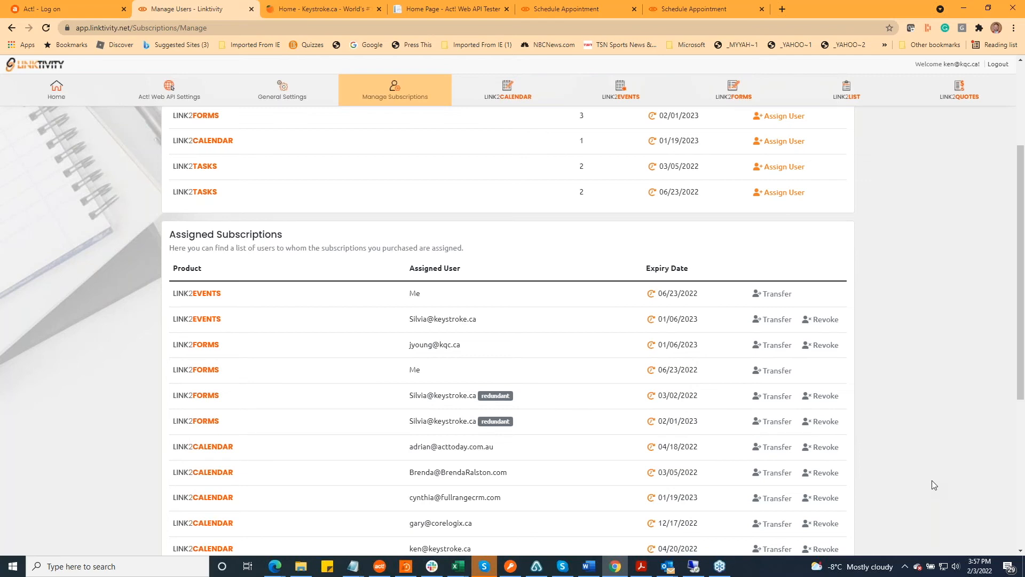
scroll(932, 479, down, 1)
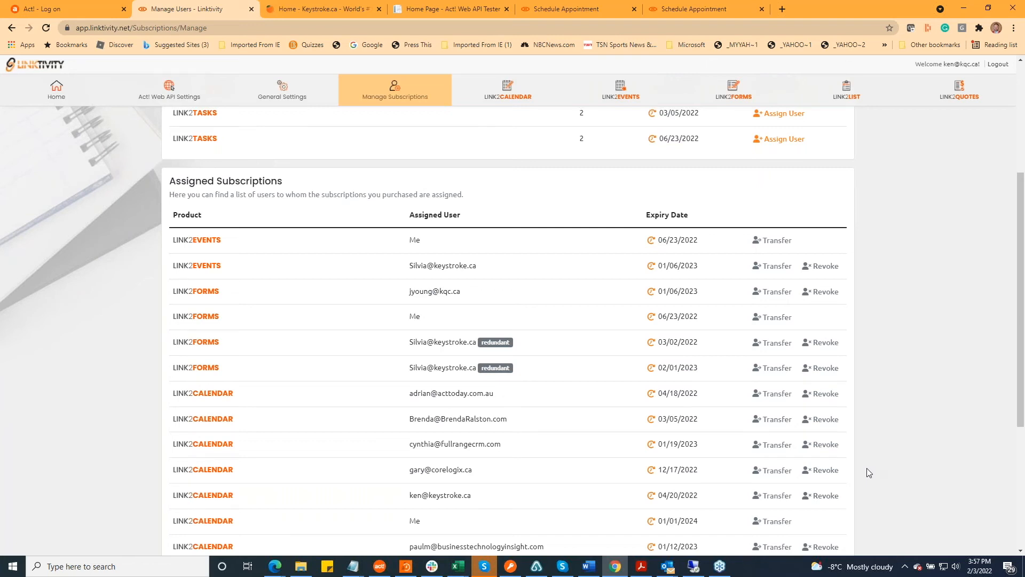
scroll(407, 458, up, 4)
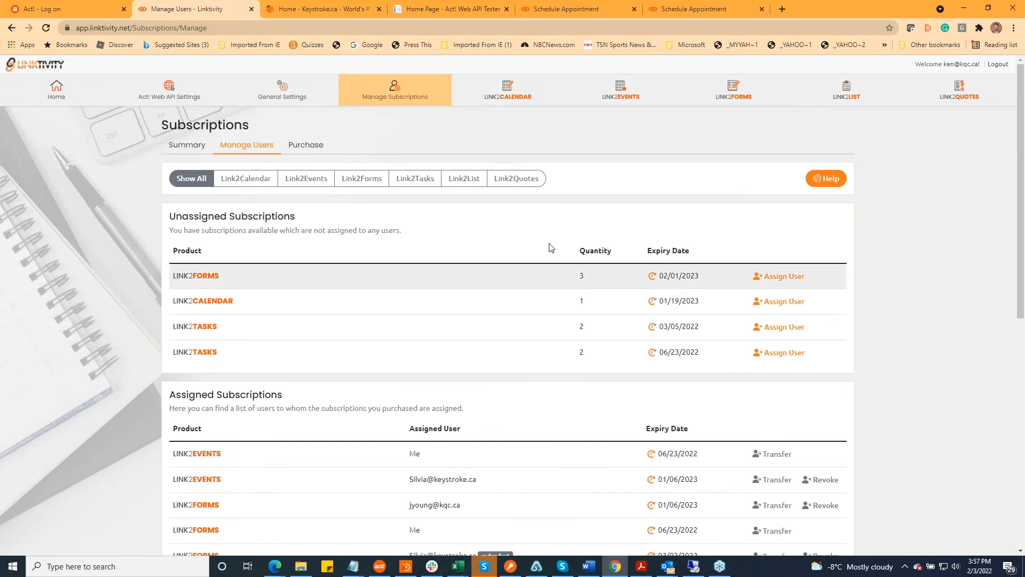
Open the product purchase page and view the checkout for a Link2Calendar subscription
click(296, 148)
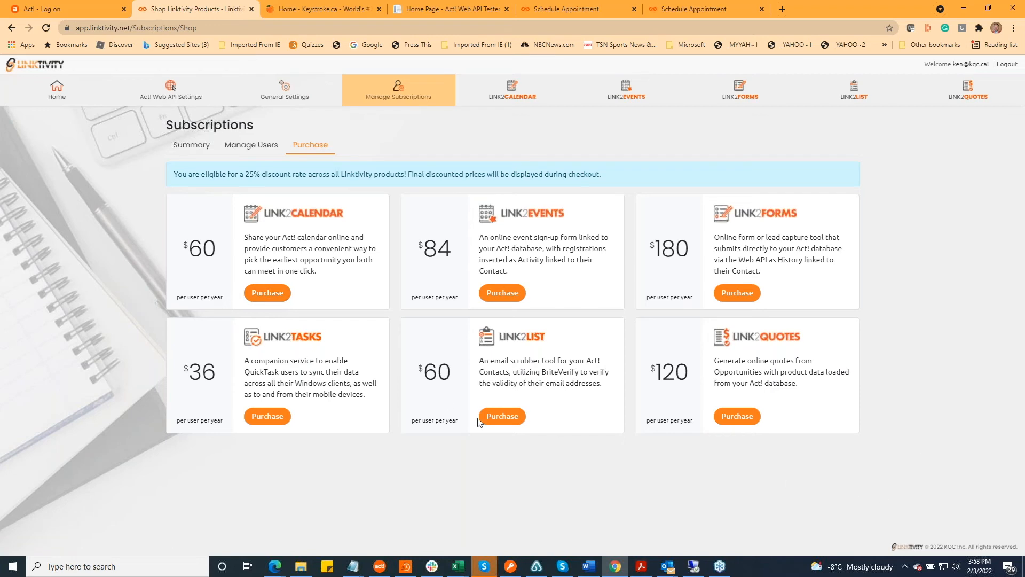
click(268, 295)
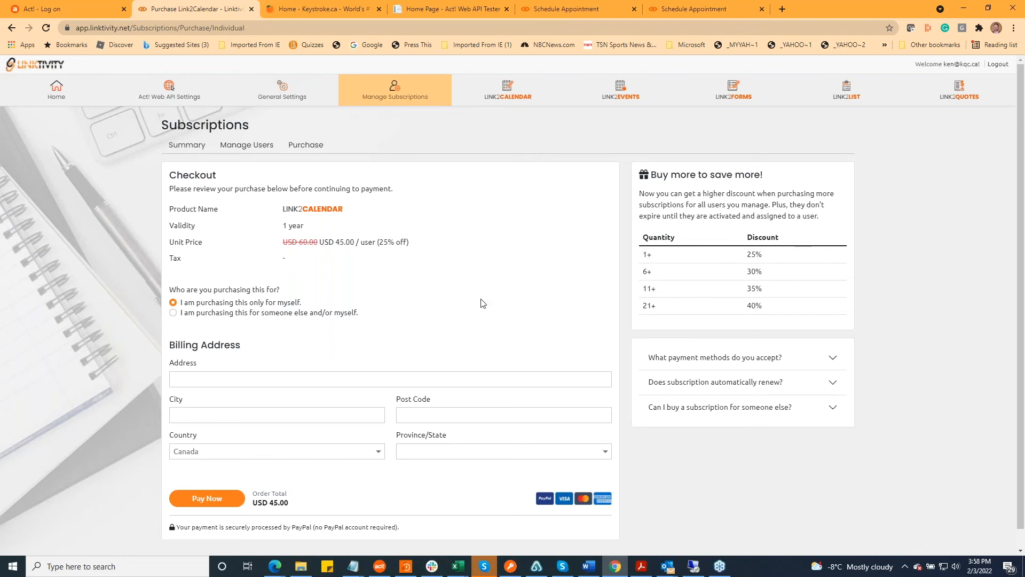
Mark the Link2Calendar purchase as being for someone else and/or myself, and review the checkout form down to the payment section
click(173, 313)
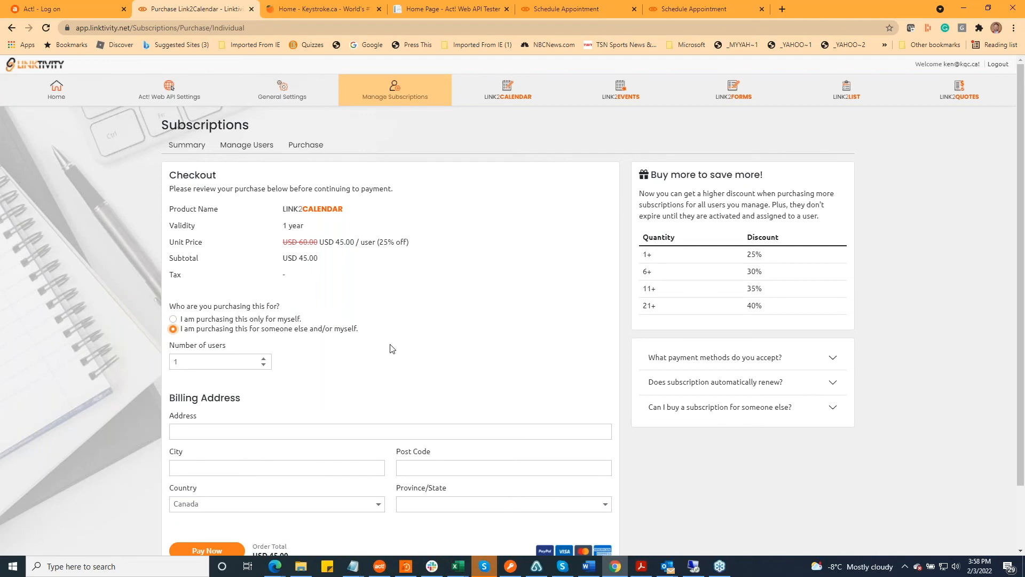
scroll(395, 342, down, 1)
scroll(393, 334, down, 1)
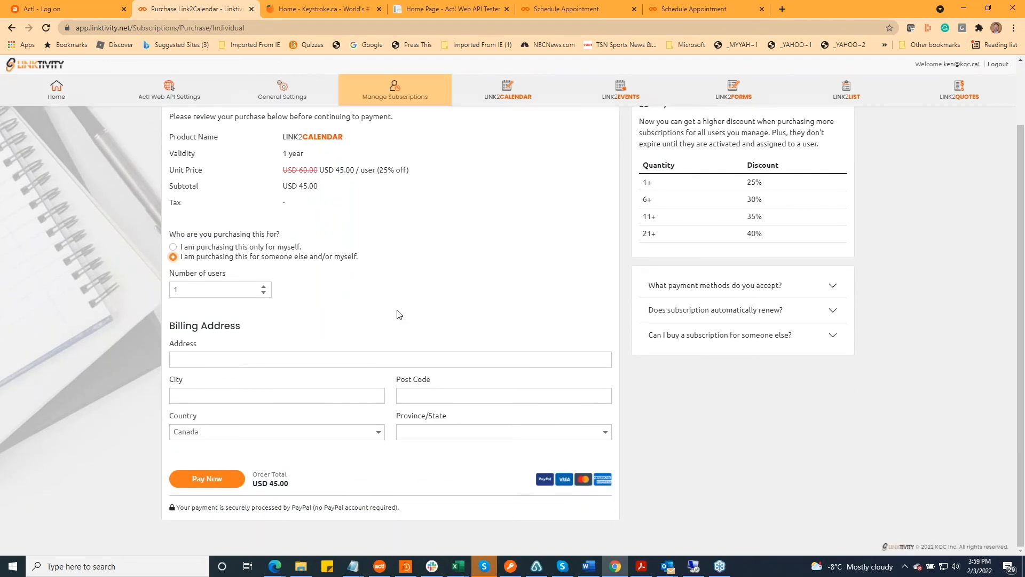
scroll(395, 314, up, 1)
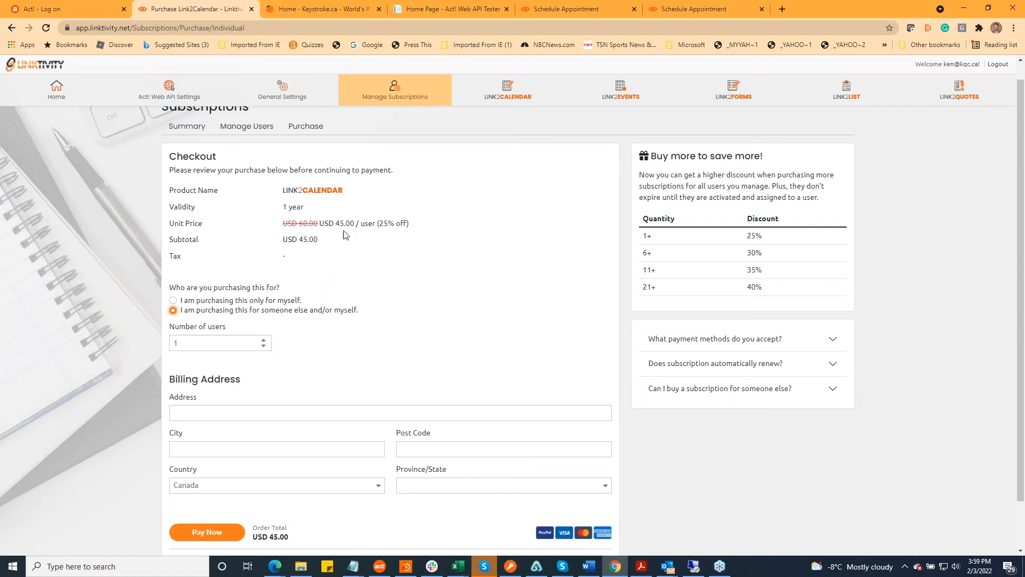
Set the number of users for the Link2Calendar purchase to 6 and dismiss the Demo Appointment reminder
click(264, 340)
click(264, 341)
click(264, 340)
click(264, 340)
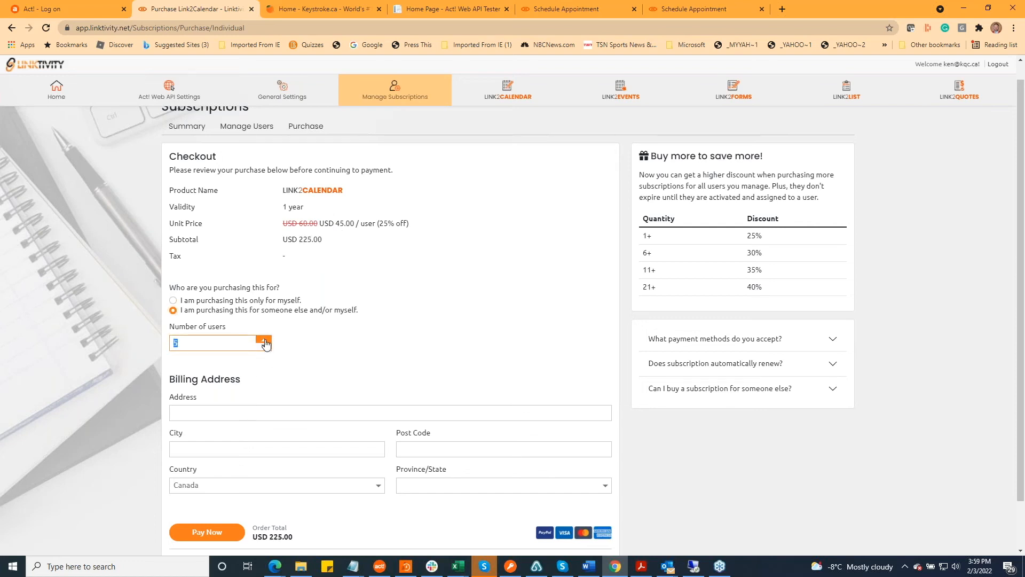
click(264, 340)
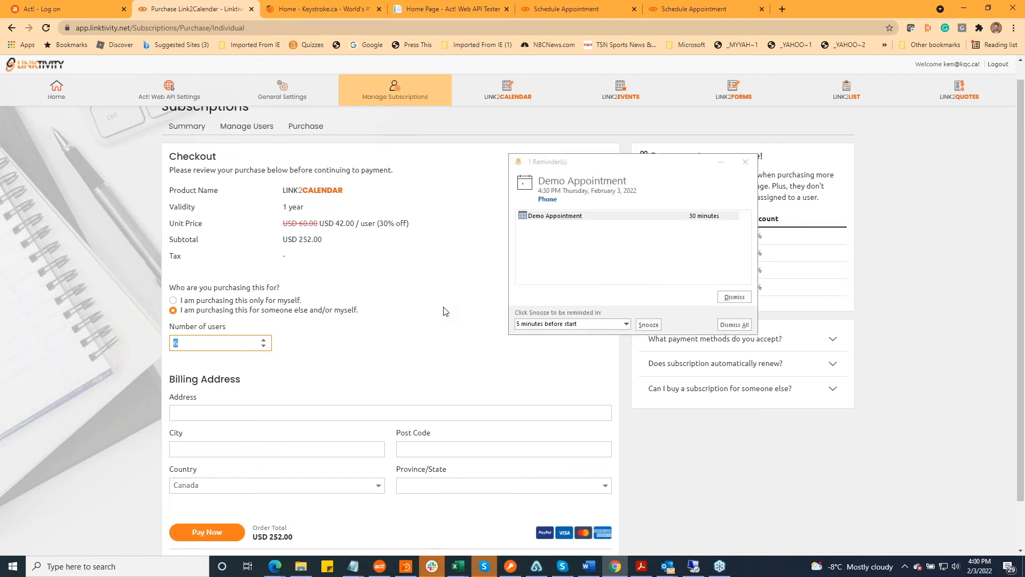
click(742, 321)
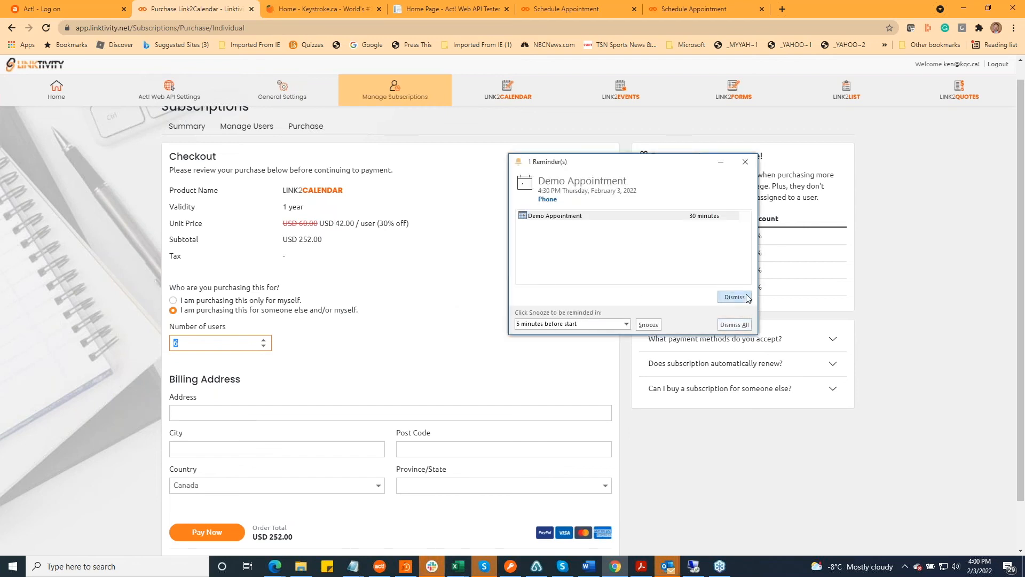